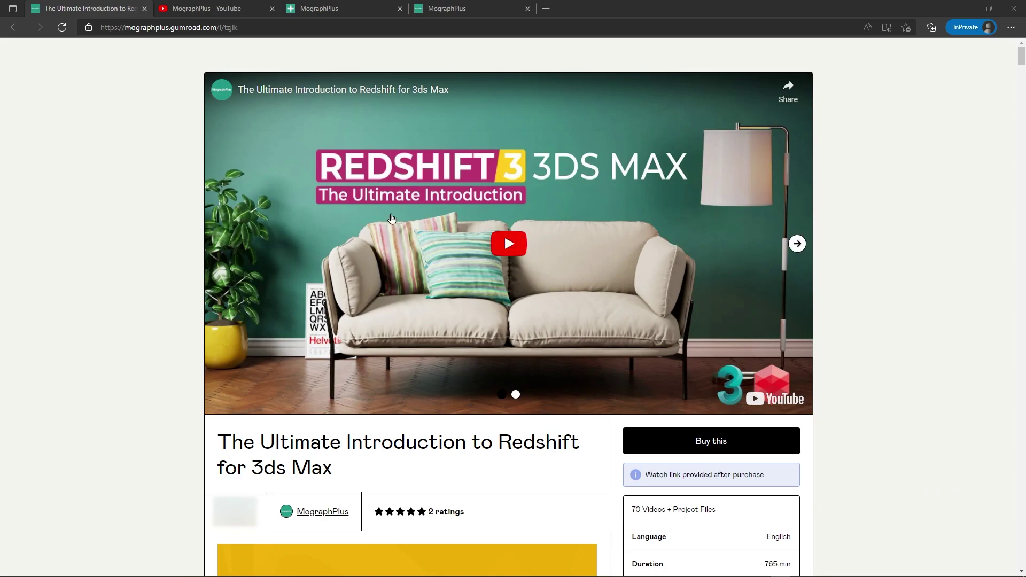
pyautogui.click(188, 5)
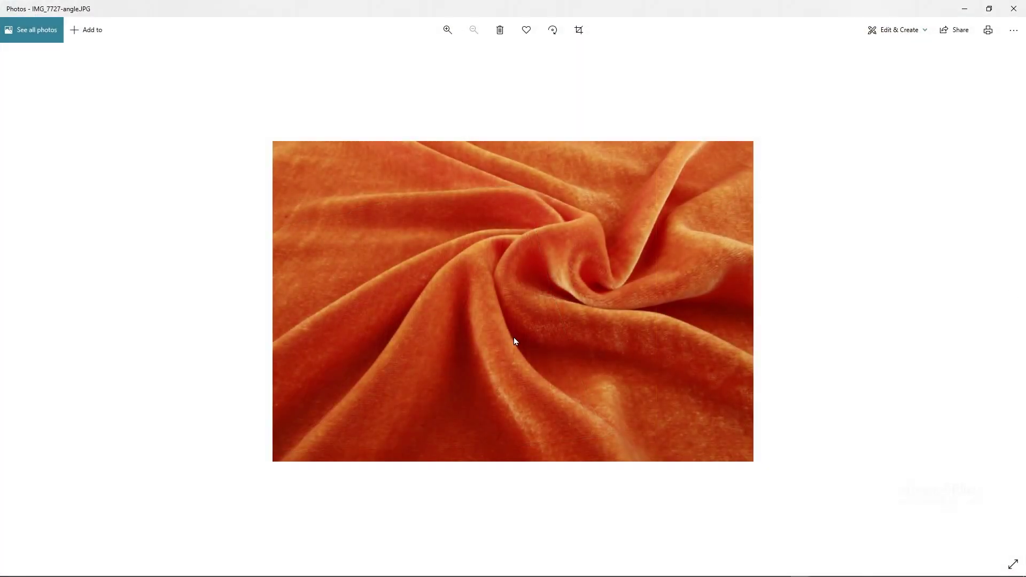
# Examine the folds and edge brightness of the orange velvet fabric in the photo IMG_7727-angle.JPG, up close and as a whole.
pyautogui.keyDown('ctrl'); pyautogui.scroll(2, 514, 337); pyautogui.keyUp('ctrl')
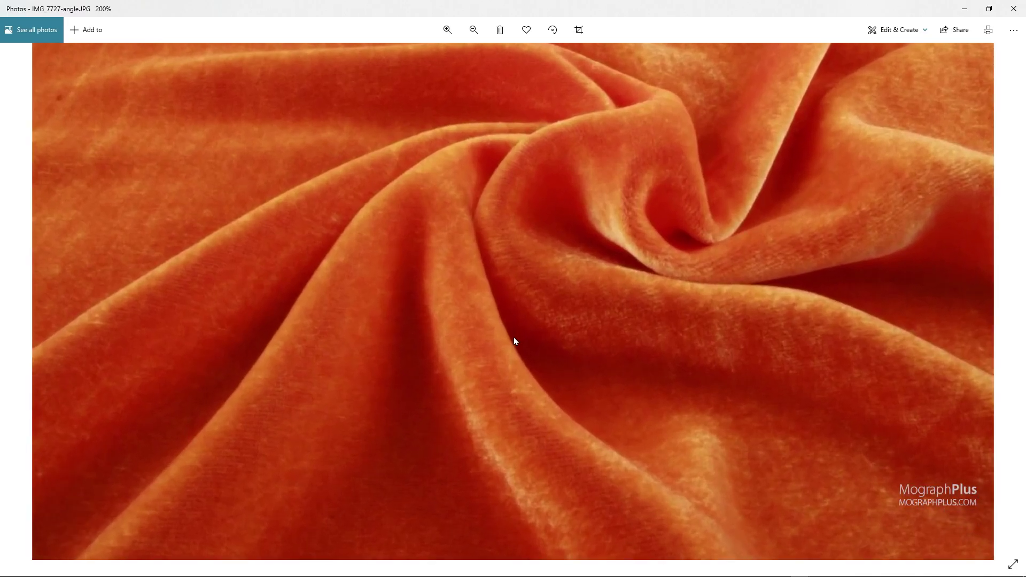
pyautogui.keyDown('ctrl'); pyautogui.scroll(-1, 491, 297); pyautogui.keyUp('ctrl')
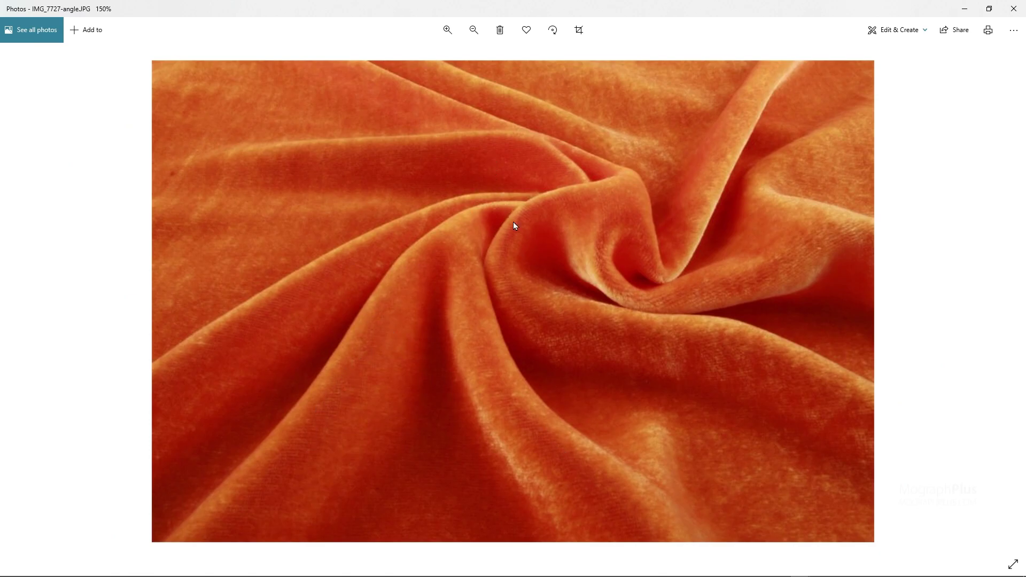
pyautogui.keyDown('ctrl'); pyautogui.scroll(-1, 559, 352); pyautogui.keyUp('ctrl')
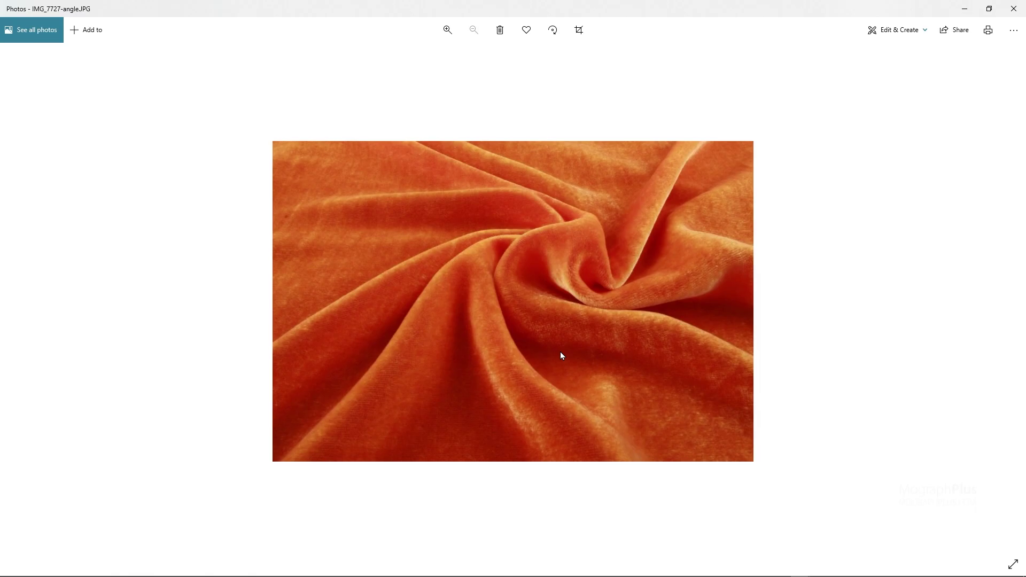
pyautogui.keyDown('ctrl'); pyautogui.scroll(2, 560, 351); pyautogui.keyUp('ctrl')
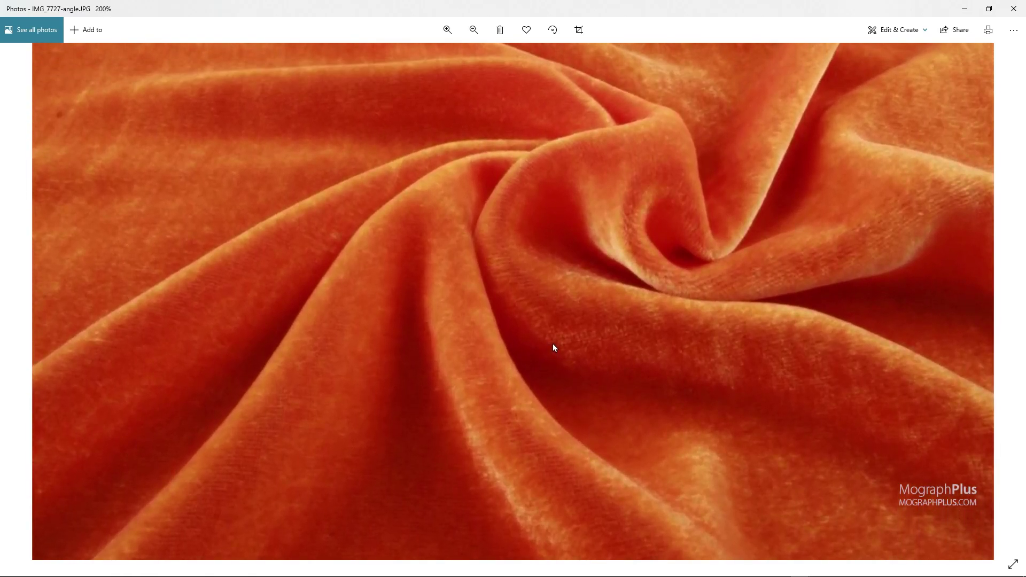
pyautogui.keyDown('ctrl'); pyautogui.scroll(-2, 547, 321); pyautogui.keyUp('ctrl')
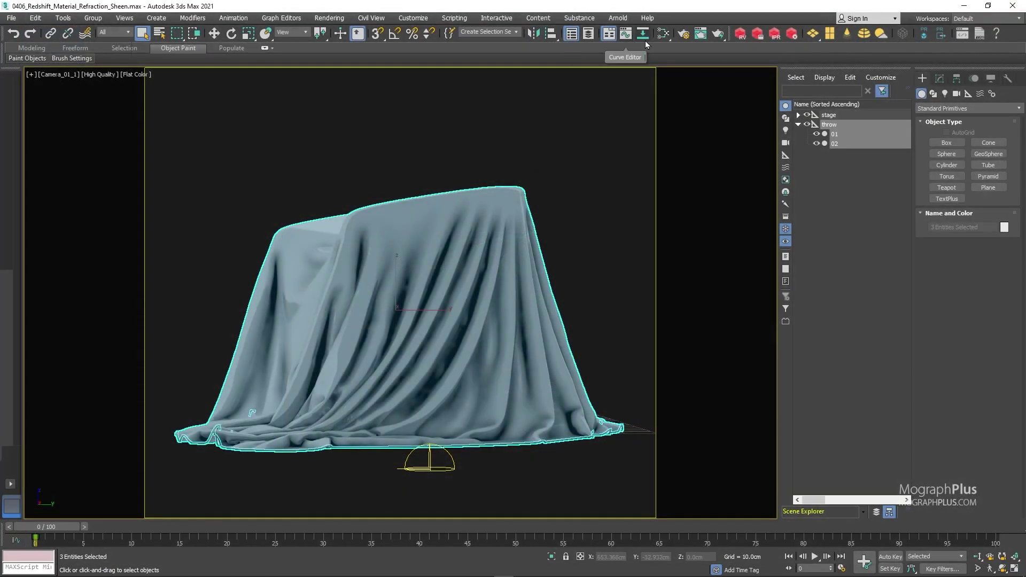
# Open the Slate Material Editor in 3ds Max and add a Redshift RS Material node to the view.
pyautogui.click(663, 34)
pyautogui.rightClick(432, 184)
pyautogui.moveTo(459, 187)
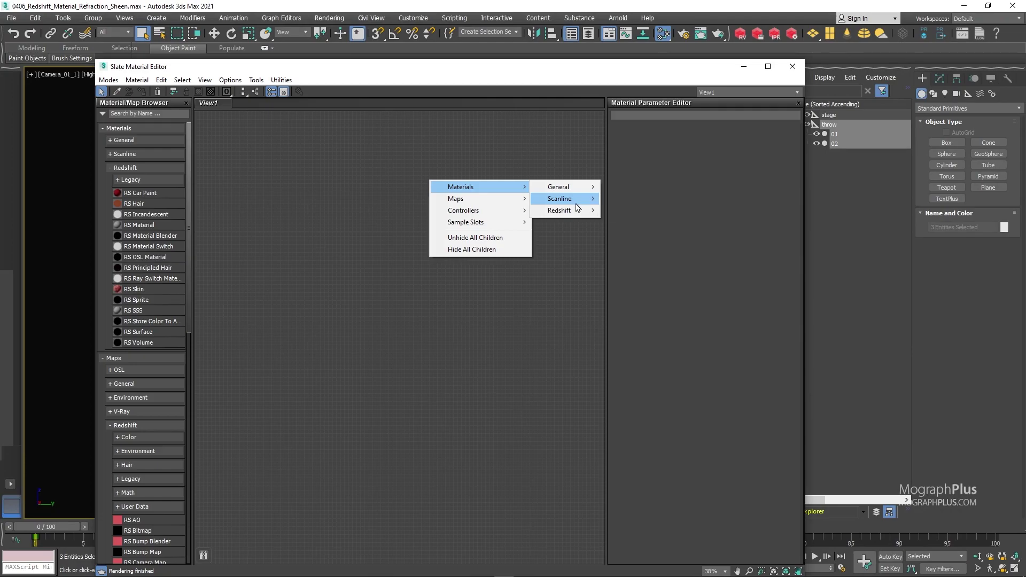
pyautogui.moveTo(561, 210)
pyautogui.click(668, 257)
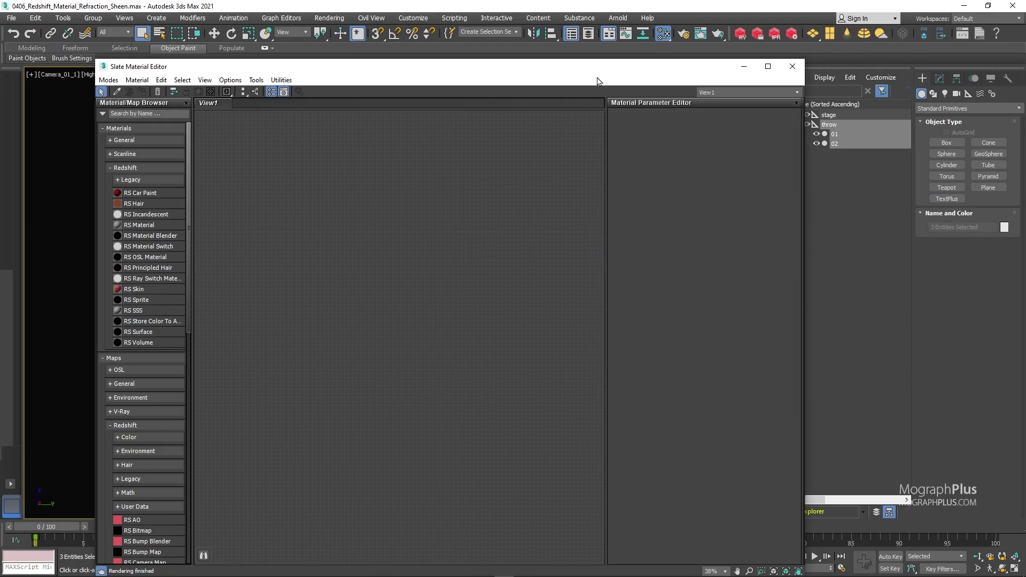
pyautogui.moveTo(600, 69); pyautogui.dragTo(270, 98)
pyautogui.scroll(3, 177, 274)
pyautogui.moveTo(156, 243); pyautogui.dragTo(227, 286, button='middle')
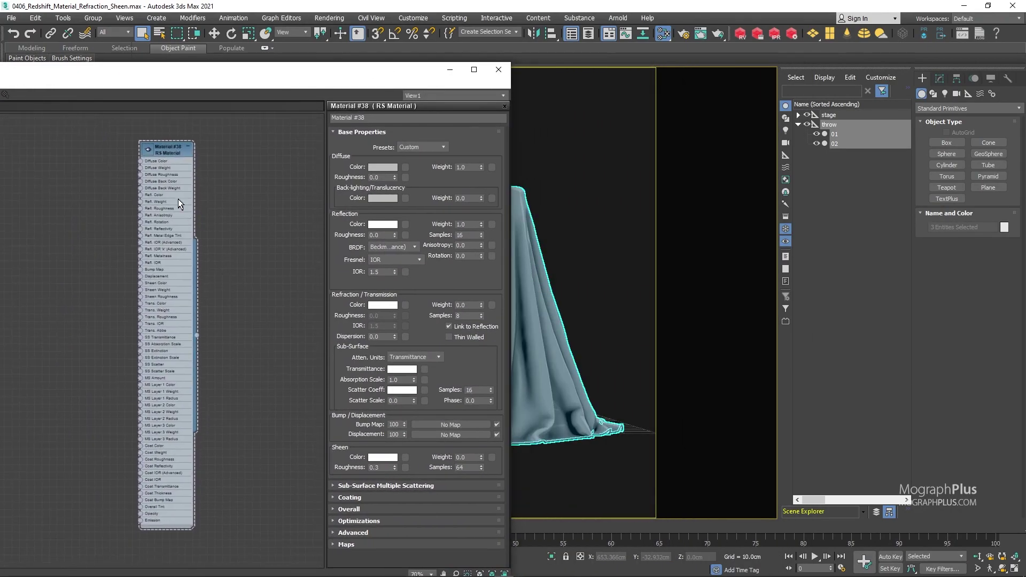
# Assign the new RS Material to the selected throw objects and shift the editor window to clear space for the render.
pyautogui.rightClick(173, 152)
pyautogui.click(200, 169)
pyautogui.moveTo(227, 191); pyautogui.dragTo(311, 187, button='middle')
pyautogui.moveTo(369, 77); pyautogui.dragTo(314, 75)
# Open the Redshift Render View beside the material editor and start the interactive render.
pyautogui.click(740, 34)
pyautogui.moveTo(529, 140); pyautogui.dragTo(778, 69)
pyautogui.click(585, 98)
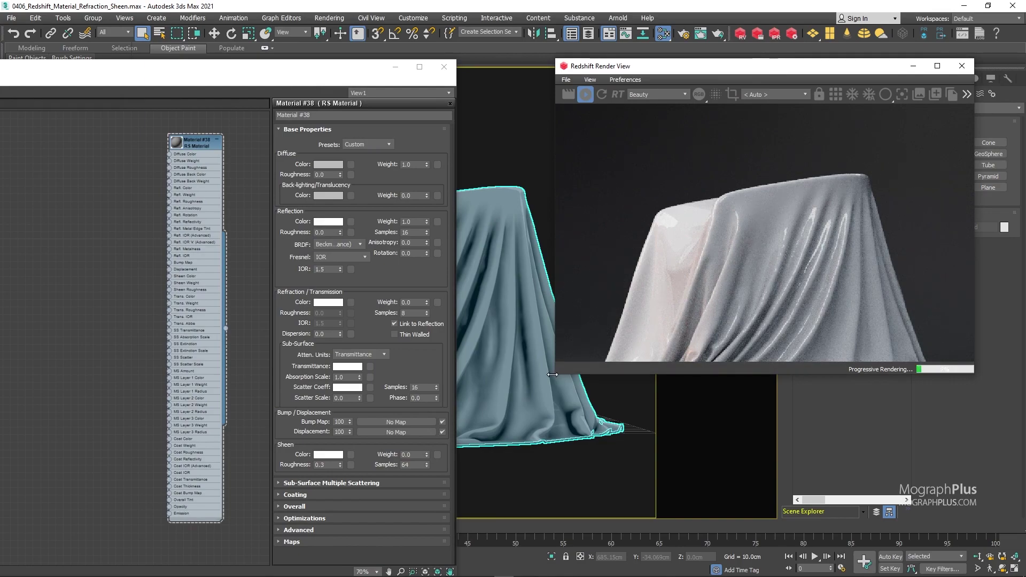
# Enlarge the Redshift Render View, set its scaling to Fit Window and place it next to the material parameters.
pyautogui.moveTo(552, 375); pyautogui.dragTo(442, 545)
pyautogui.click(918, 94)
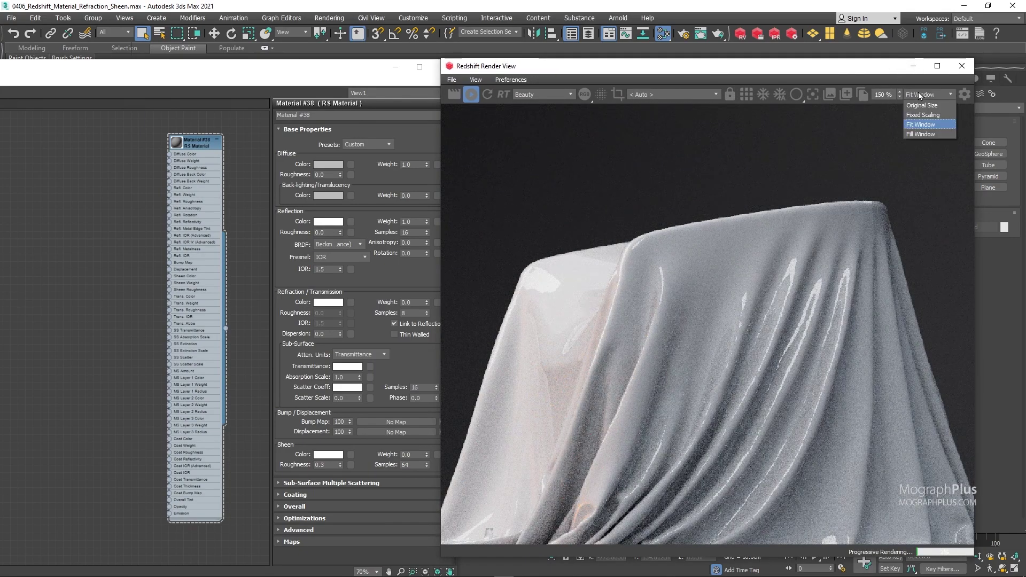
pyautogui.click(929, 123)
pyautogui.scroll(-2, 851, 186)
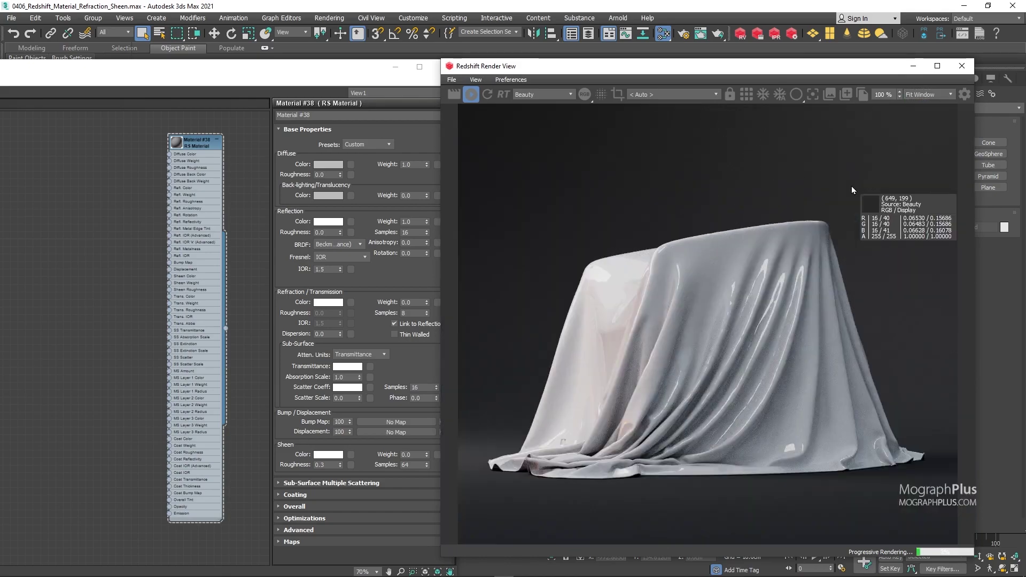
pyautogui.moveTo(516, 69); pyautogui.dragTo(563, 67)
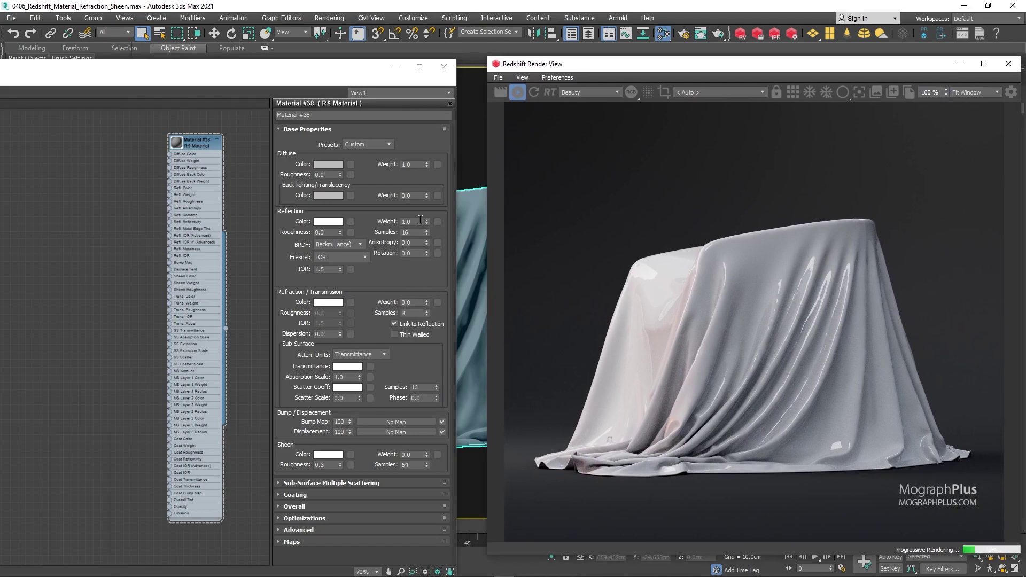
# Set the material's Reflection weight to 0.
pyautogui.moveTo(412, 221); pyautogui.dragTo(373, 239)
pyautogui.write('0')
pyautogui.press('Return')
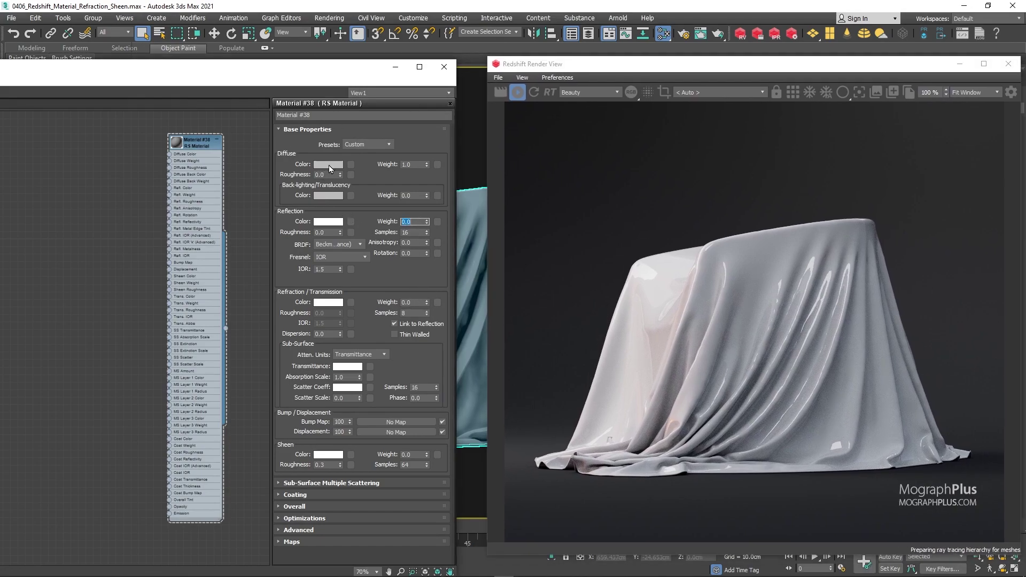
# Set the Diffuse color to a dark grey with a V value of 10.
pyautogui.click(328, 165)
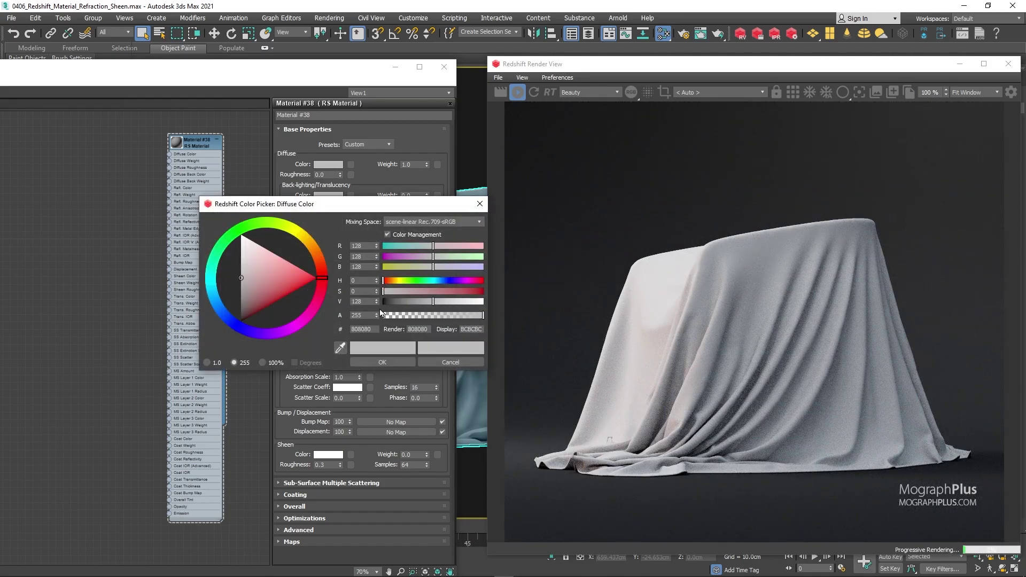
pyautogui.doubleClick(363, 301)
pyautogui.write('10')
pyautogui.press('Return')
pyautogui.click(389, 360)
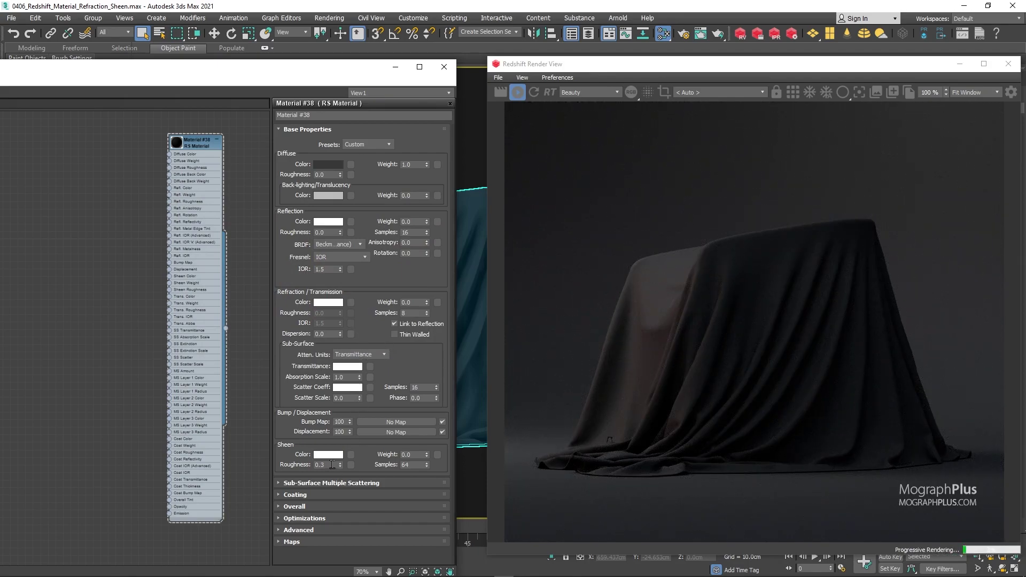
# Set the Sheen weight to 0.5 and reposition the editor and render windows side by side.
pyautogui.doubleClick(417, 456)
pyautogui.write('0.5')
pyautogui.press('Return')
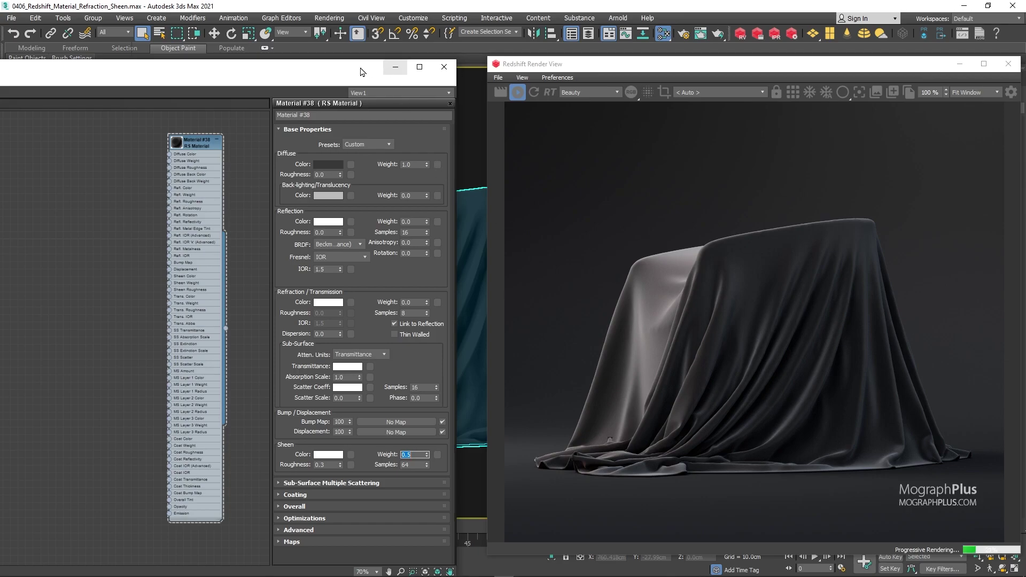
pyautogui.moveTo(336, 76); pyautogui.dragTo(358, 51)
pyautogui.moveTo(486, 187); pyautogui.dragTo(510, 188)
# Try pink, orange, green, light blue and purple Sheen colors on the fabric, and discard the color change.
pyautogui.click(355, 435)
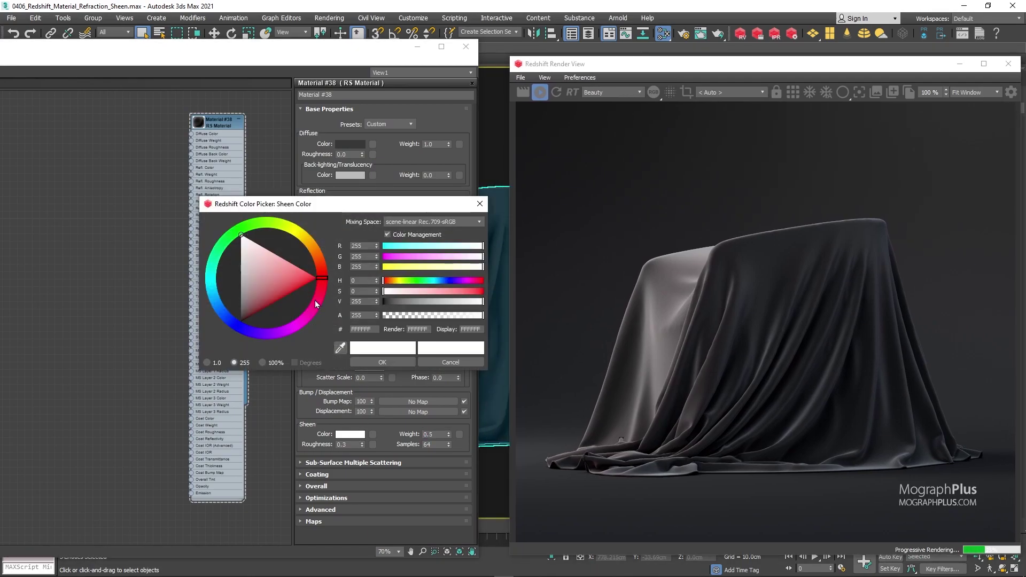
pyautogui.click(276, 281)
pyautogui.click(300, 322)
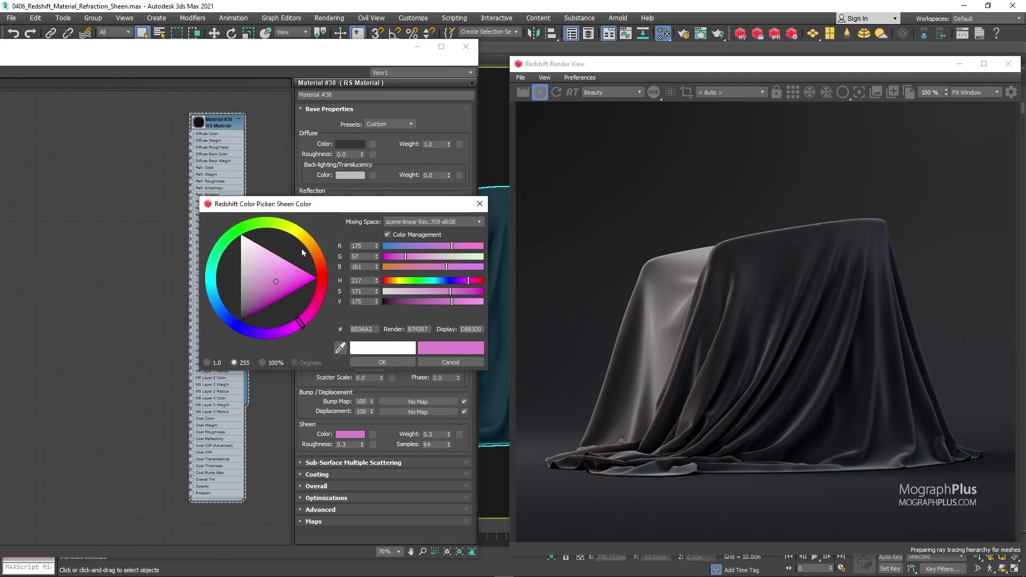
pyautogui.click(319, 255)
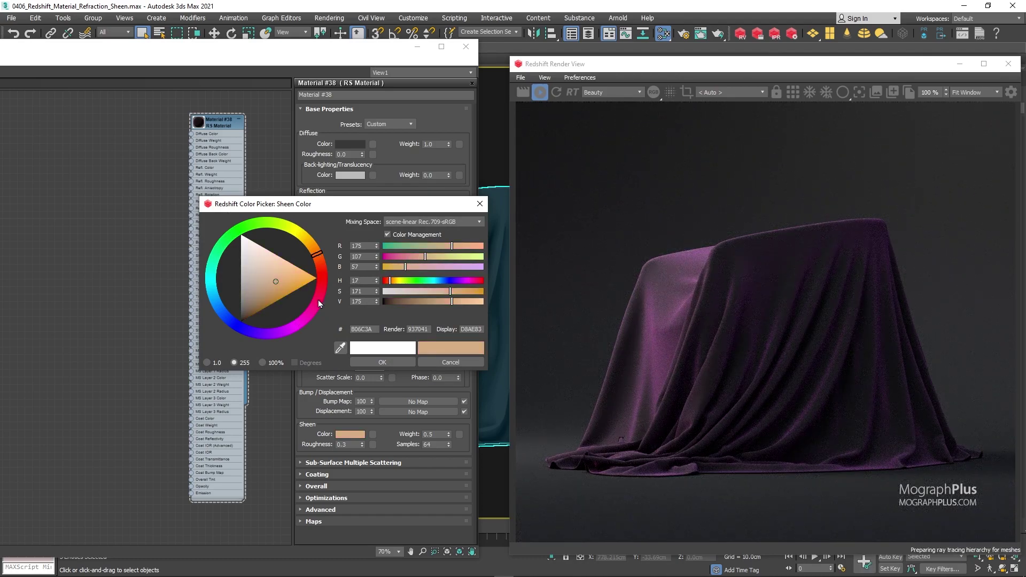
pyautogui.click(244, 227)
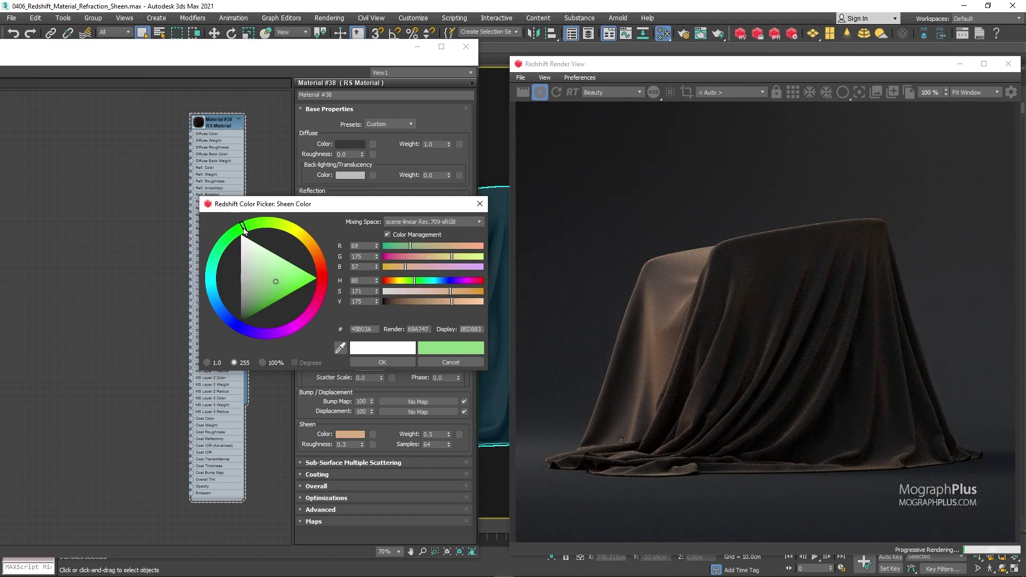
pyautogui.click(216, 296)
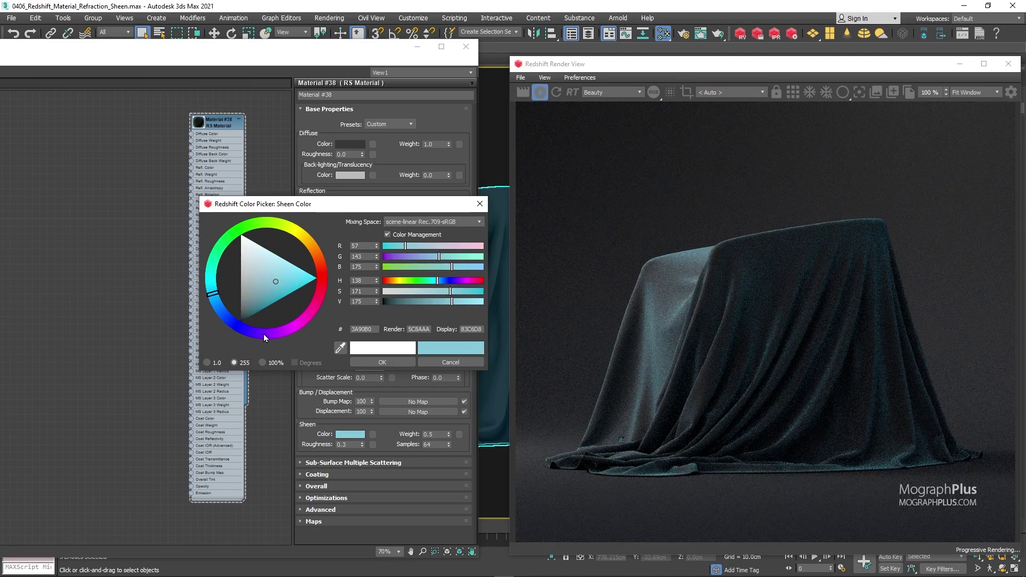
pyautogui.click(280, 345)
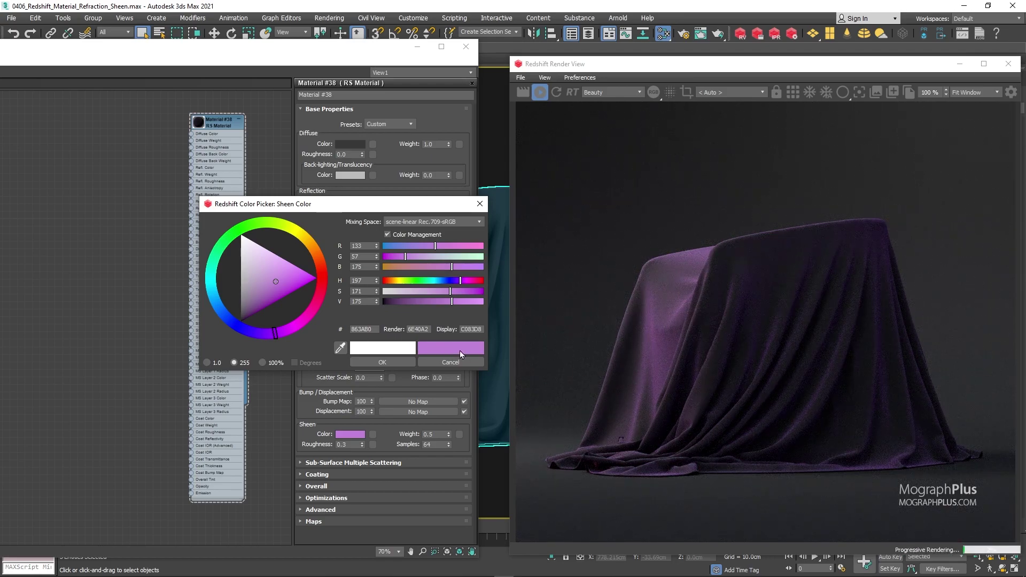
pyautogui.click(450, 363)
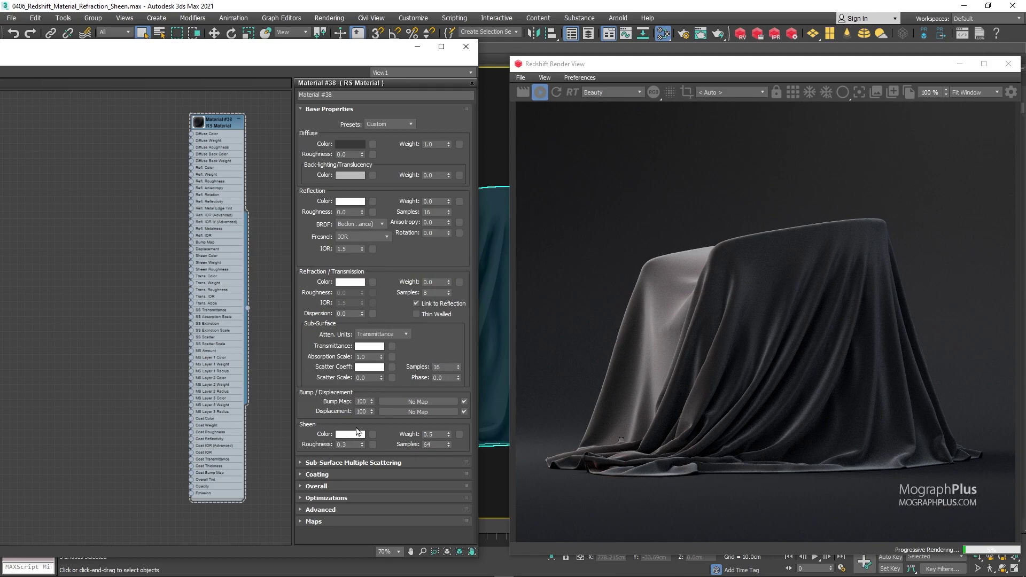
# Try increasing Sheen roughness values of 0.5, 0.7 and 0.9 on the fabric.
pyautogui.click(353, 446)
pyautogui.write('0.5')
pyautogui.press('Return')
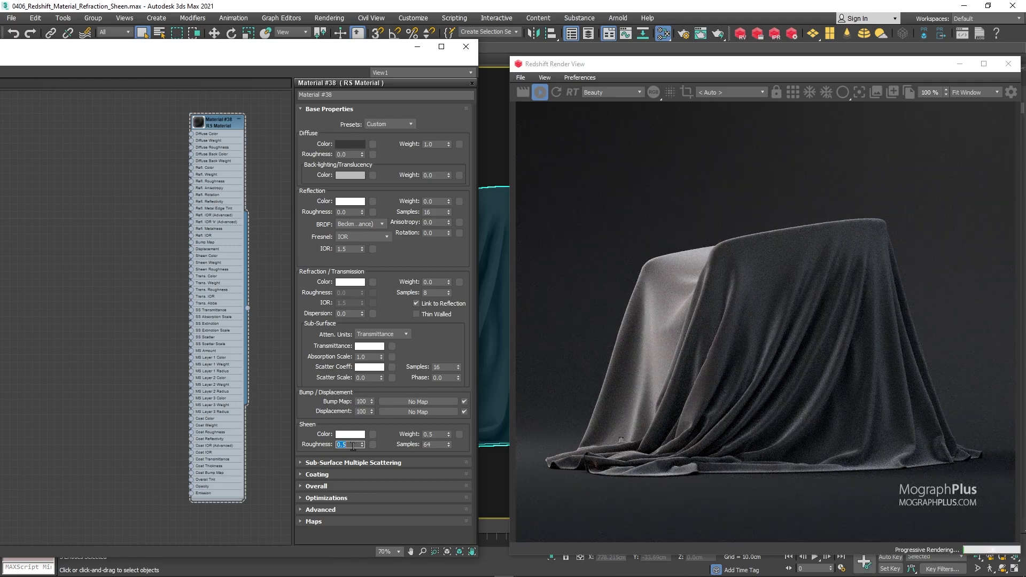
pyautogui.write('0.7')
pyautogui.press('Return')
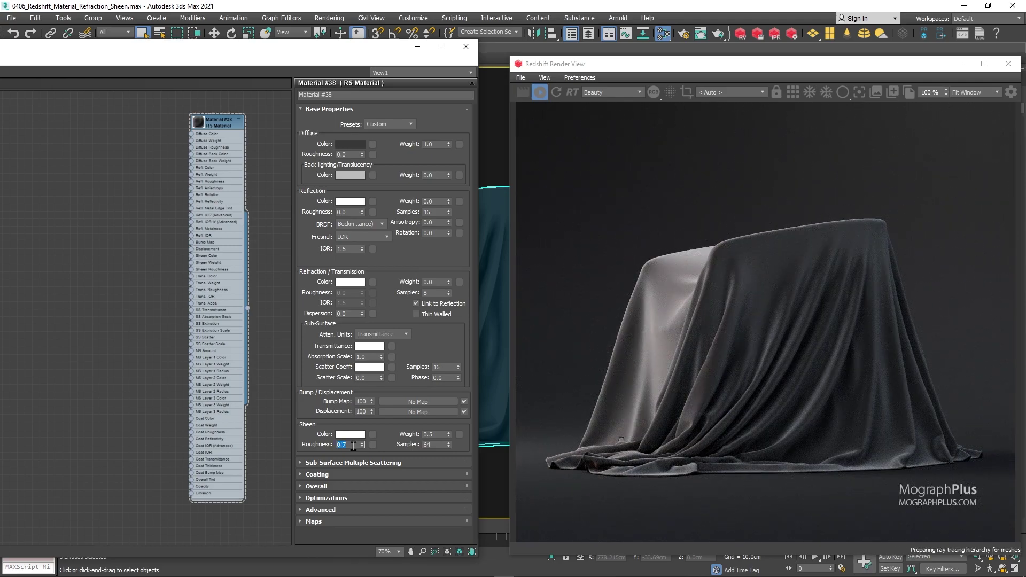
pyautogui.write('.9')
pyautogui.press('Return')
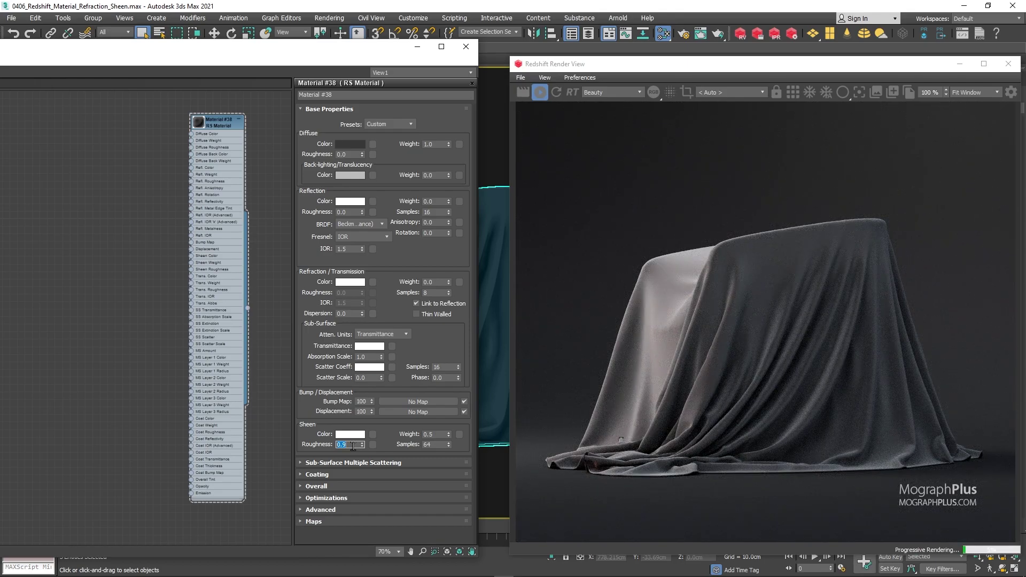
# Try decreasing Sheen roughness values of 0.5, 0.3, 0.2 and 0.1 on the fabric.
pyautogui.write('.5')
pyautogui.press('Return')
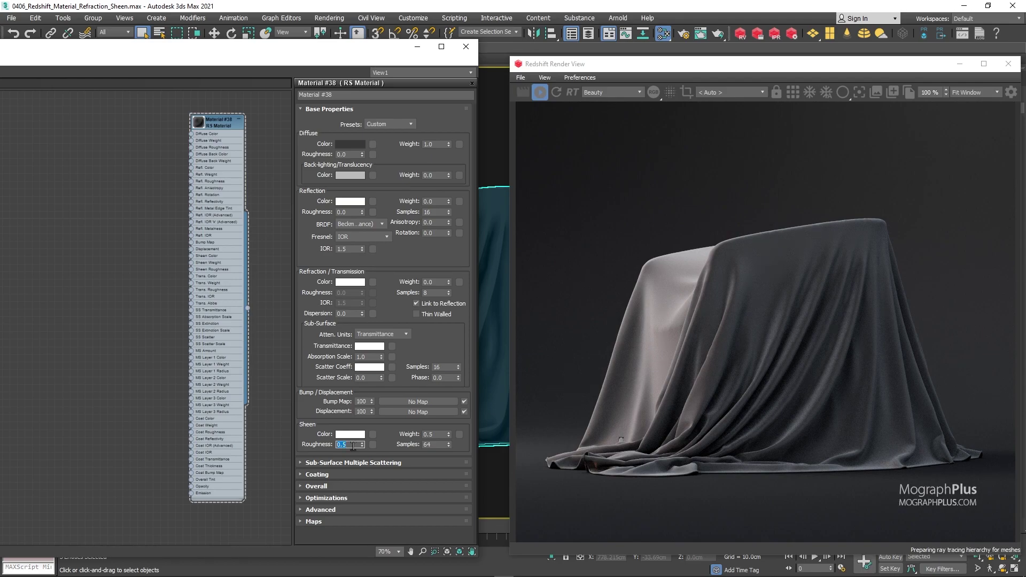
pyautogui.write('.3')
pyautogui.press('Return')
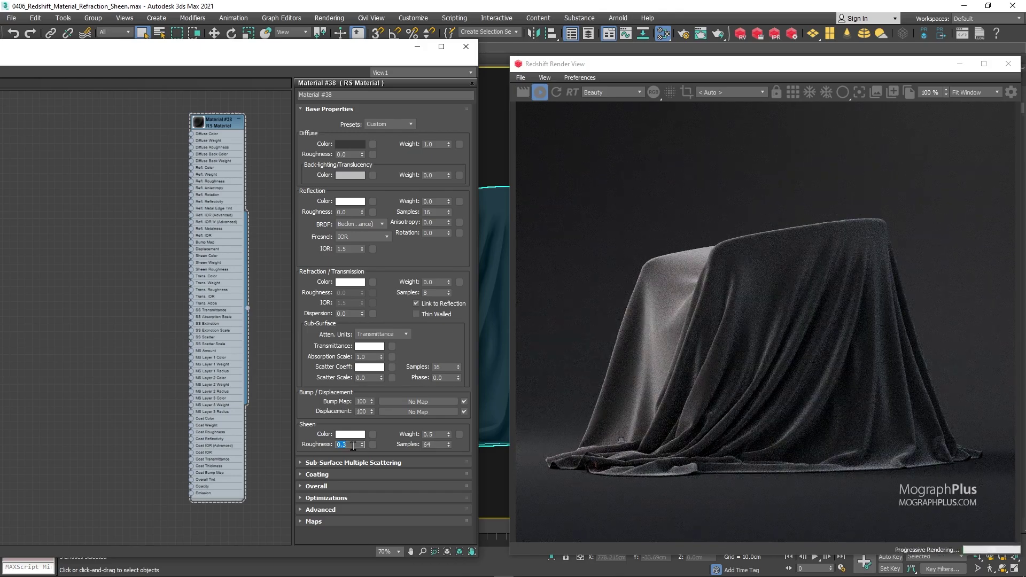
pyautogui.write('.2')
pyautogui.press('Return')
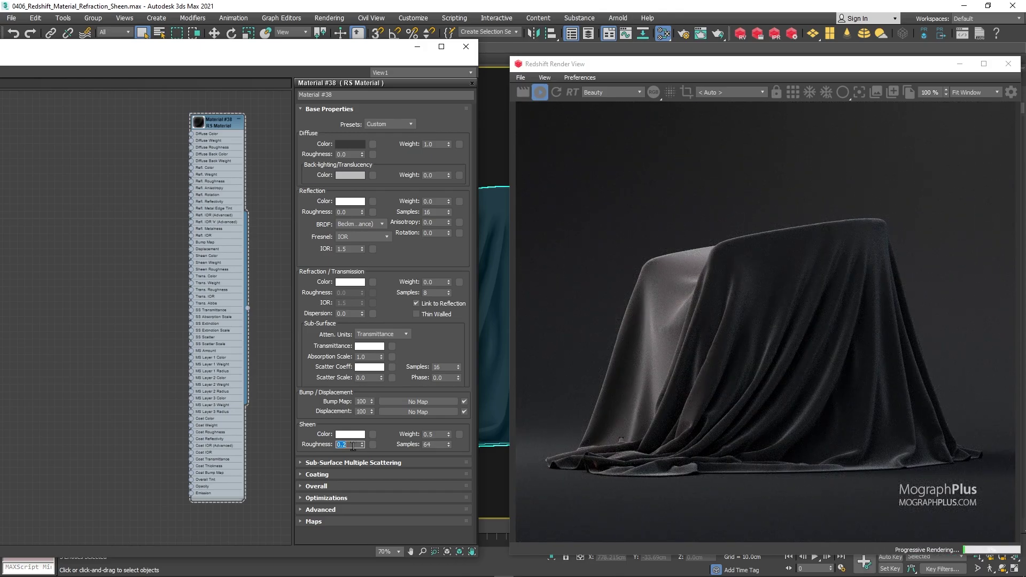
pyautogui.write('.1')
pyautogui.press('Return')
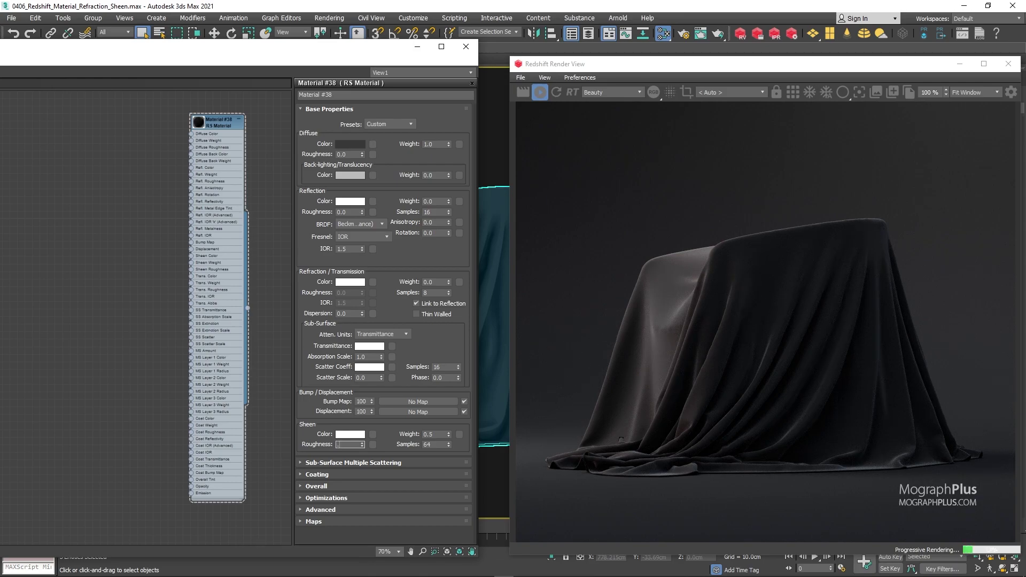
# Set the Sheen roughness to 0.6.
pyautogui.write('.6')
pyautogui.press('Return')
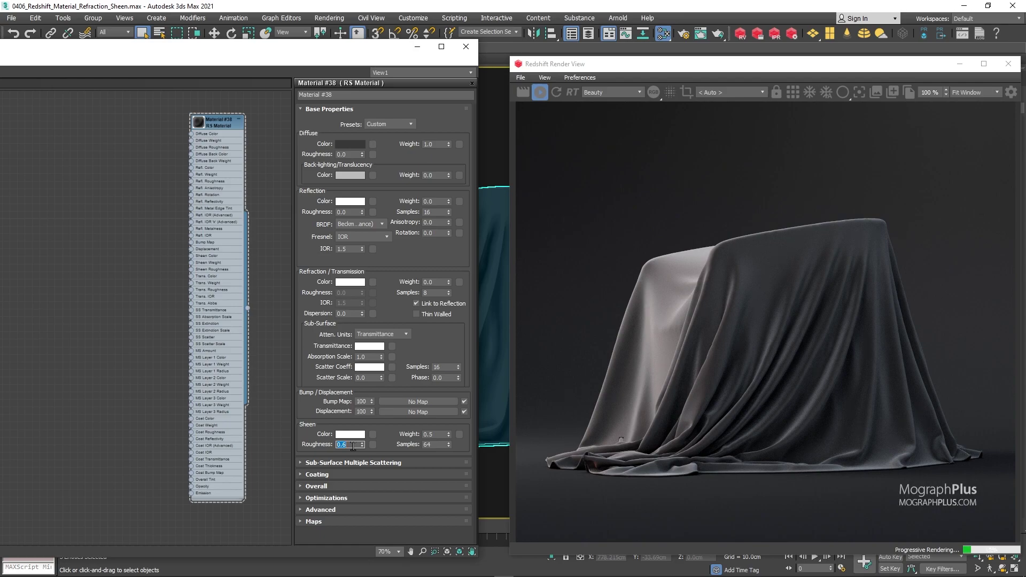
# Compare Sheen weights of 0 and 1 on the fabric, and return the weight to 0.5.
pyautogui.doubleClick(436, 434)
pyautogui.write('0')
pyautogui.press('Return')
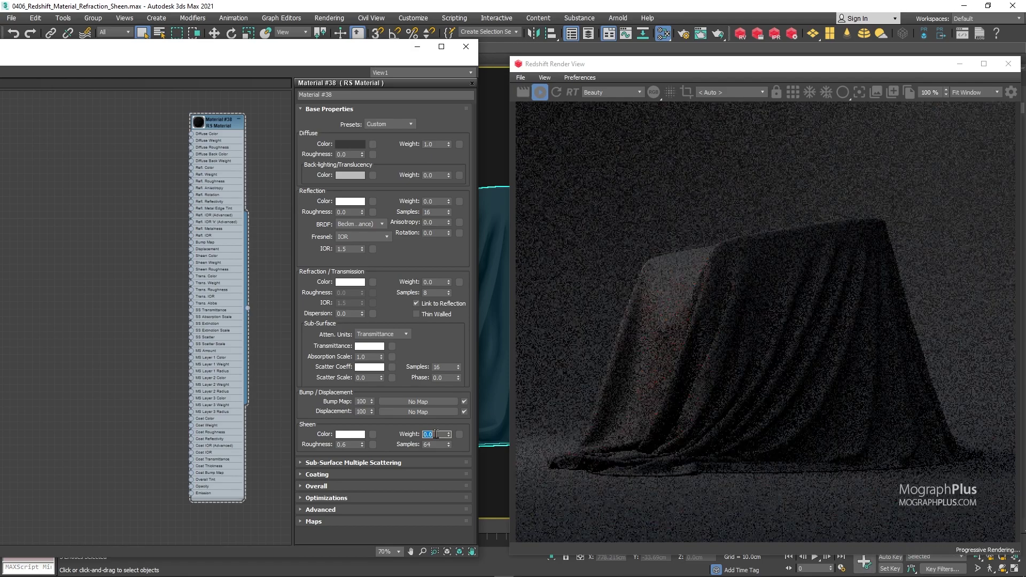
pyautogui.write('1')
pyautogui.press('Return')
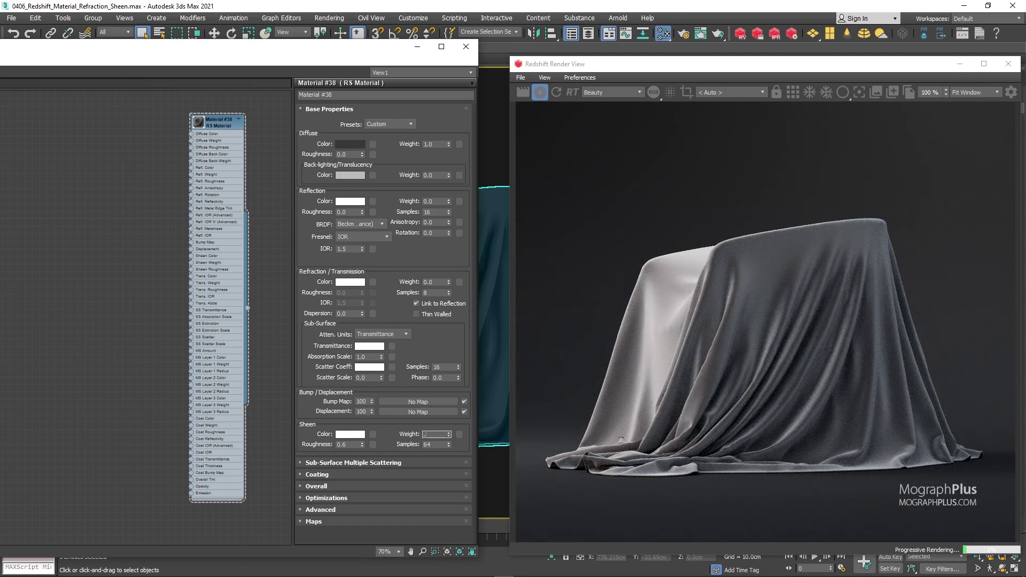
pyautogui.write('5')
pyautogui.press('Return')
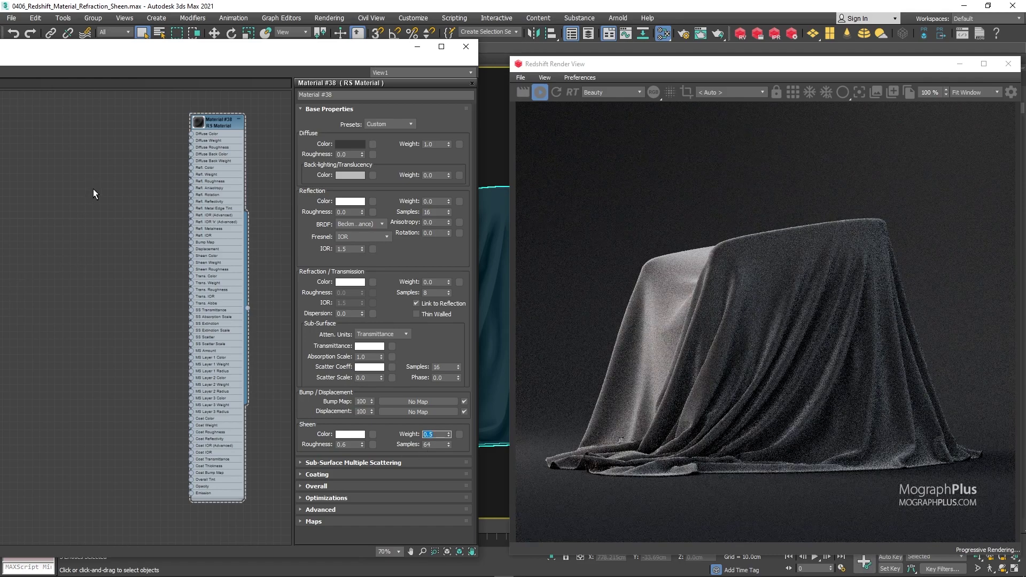
# Create a new RS Material beside the existing one and assign it to the selected throw.
pyautogui.moveTo(98, 195); pyautogui.dragTo(1, 199, button='middle')
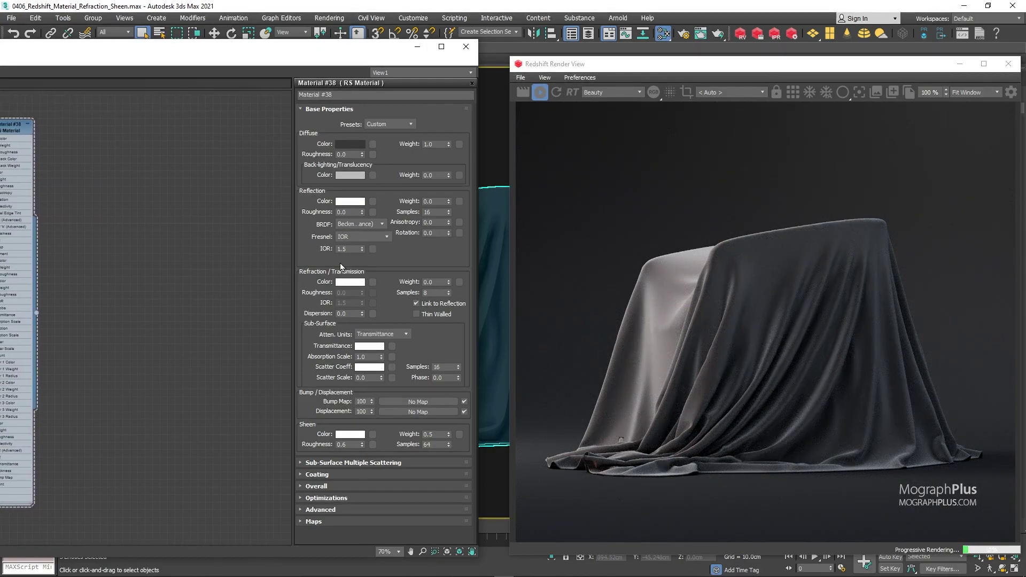
pyautogui.moveTo(161, 167); pyautogui.dragTo(161, 160, button='middle')
pyautogui.rightClick(196, 127)
pyautogui.moveTo(230, 132)
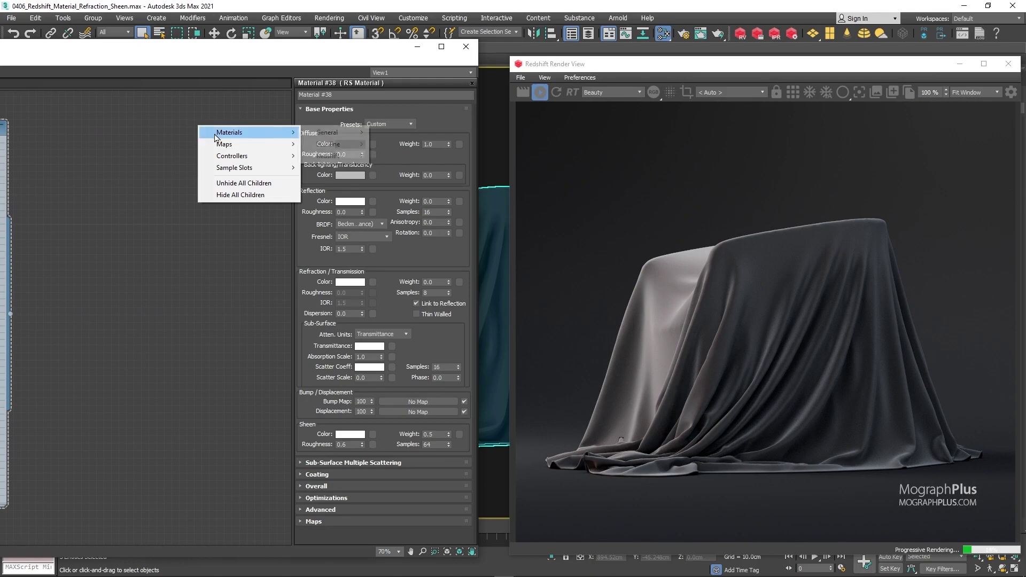
pyautogui.moveTo(324, 157)
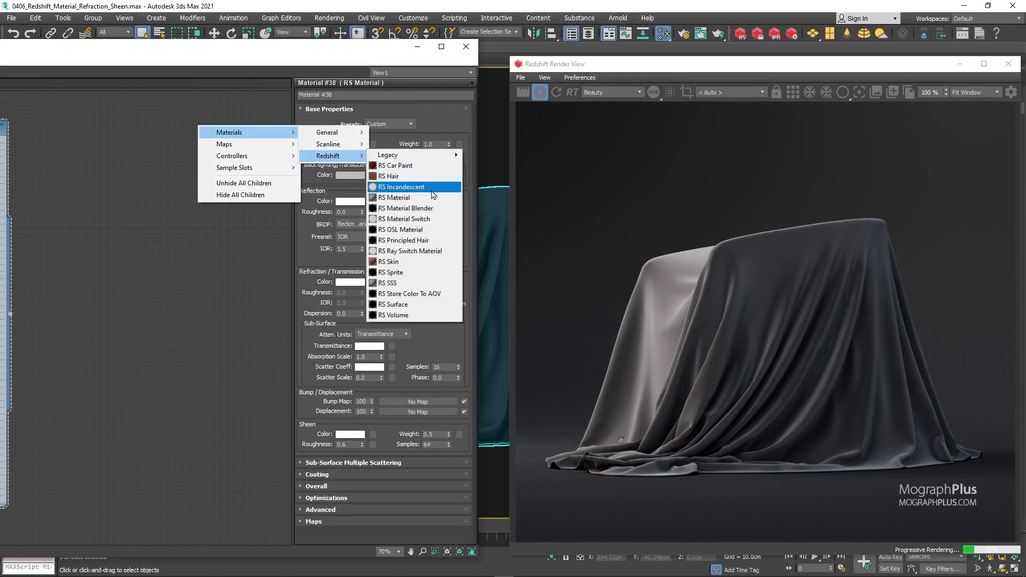
pyautogui.click(431, 197)
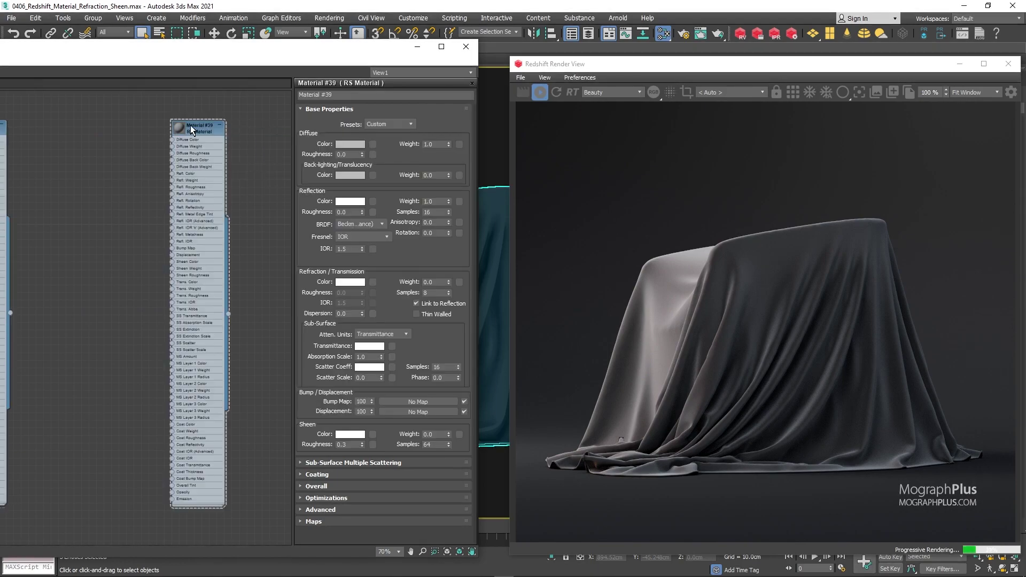
pyautogui.doubleClick(178, 127)
pyautogui.rightClick(203, 130)
pyautogui.click(229, 144)
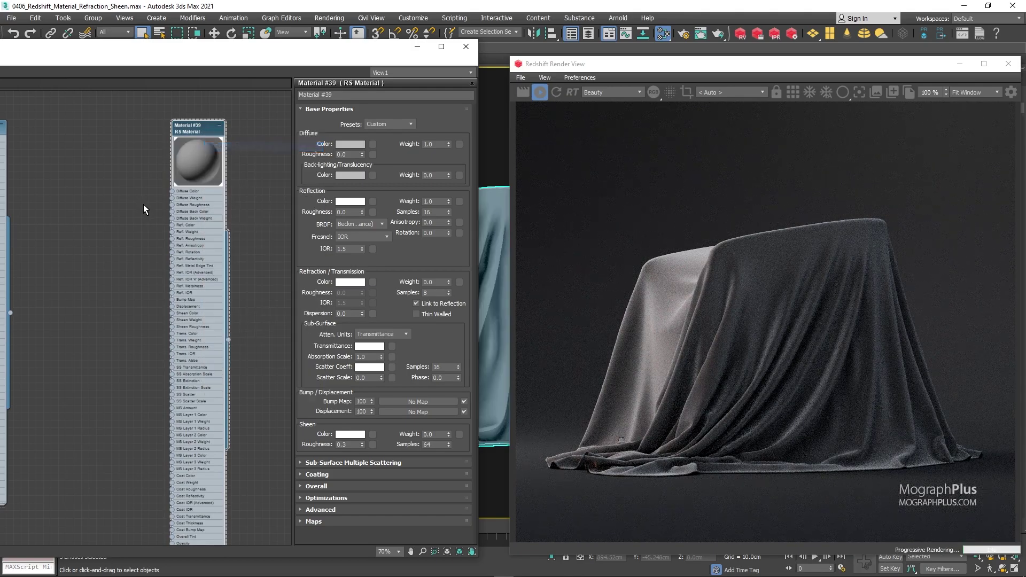
pyautogui.scroll(3, 146, 206)
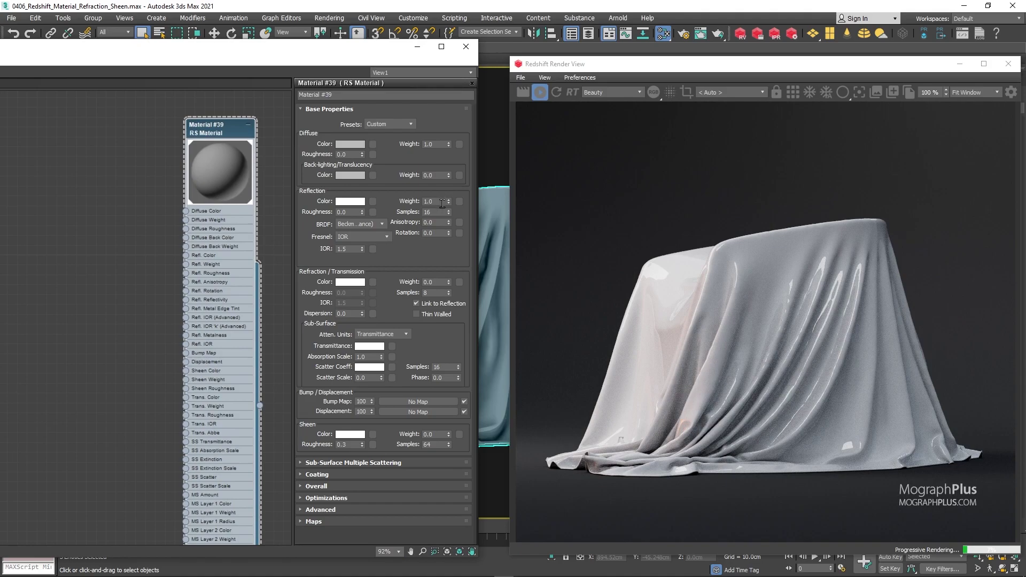
# Set the new material's reflection weight to 0 and pick a dark purple diffuse color of R 9, G 4, B 8.
pyautogui.click(350, 144)
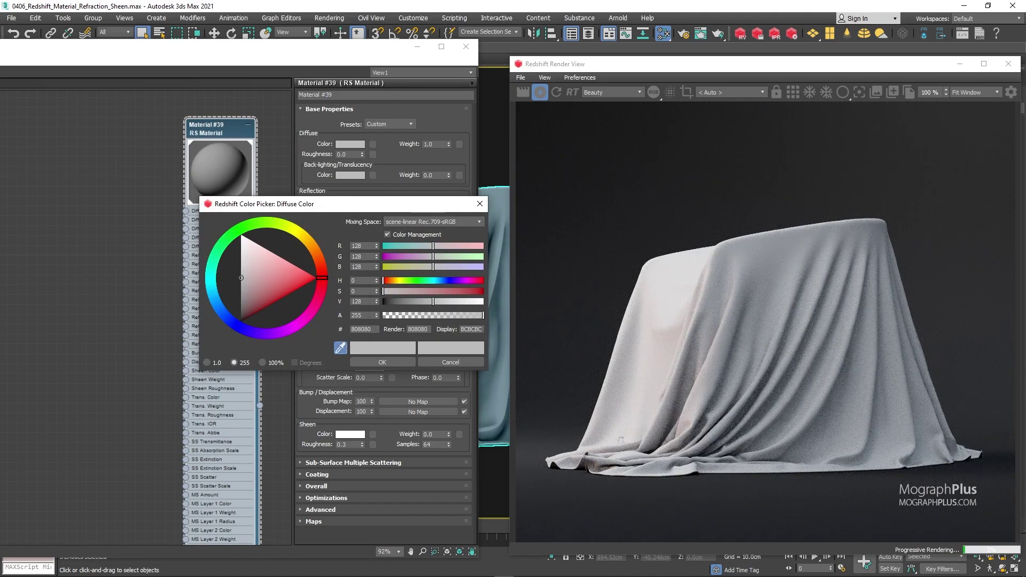
pyautogui.click(777, 300)
pyautogui.click(407, 365)
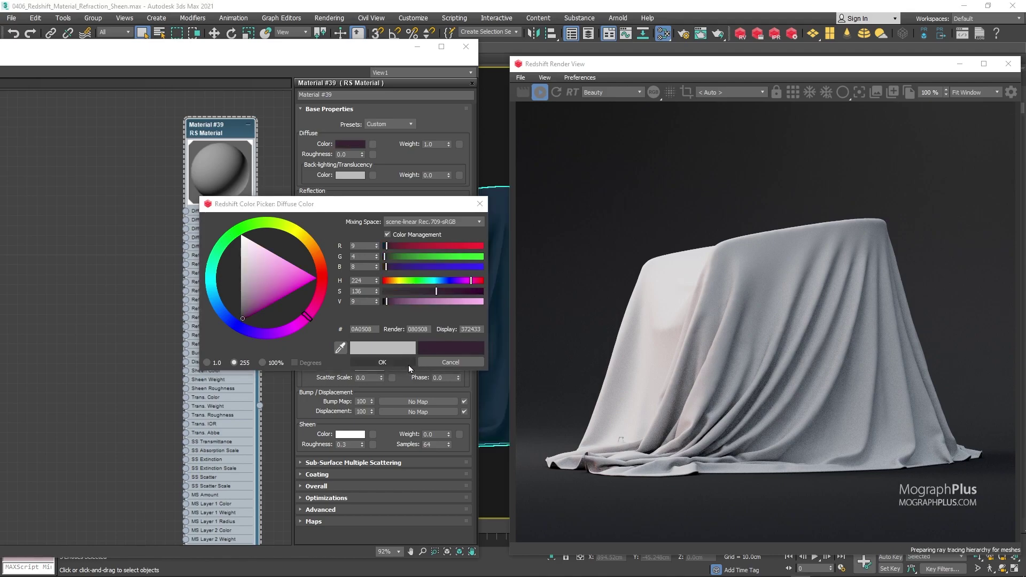
pyautogui.click(384, 361)
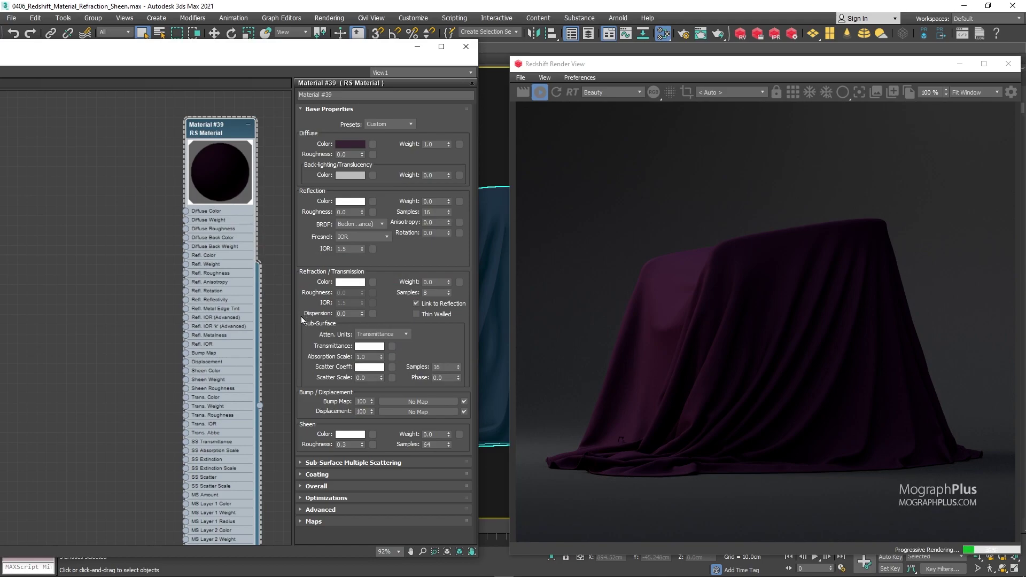
# Set the Sheen weight to 1 and the Sheen roughness to 0.2.
pyautogui.doubleClick(434, 434)
pyautogui.write('1')
pyautogui.press('Return')
pyautogui.click(353, 445)
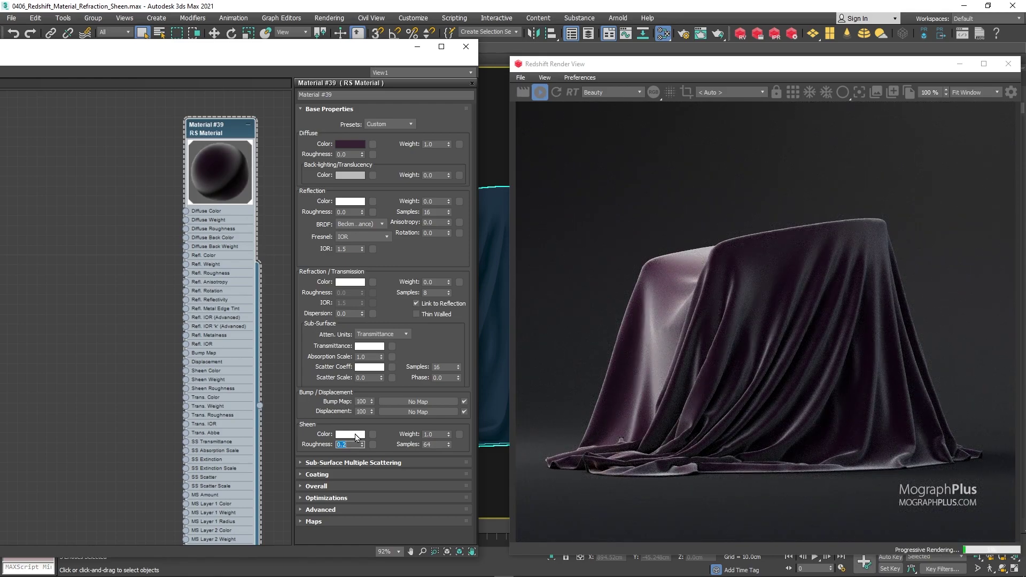
# Sample a pinkish purple of R 120, G 50, B 112 as the Sheen color.
pyautogui.click(357, 437)
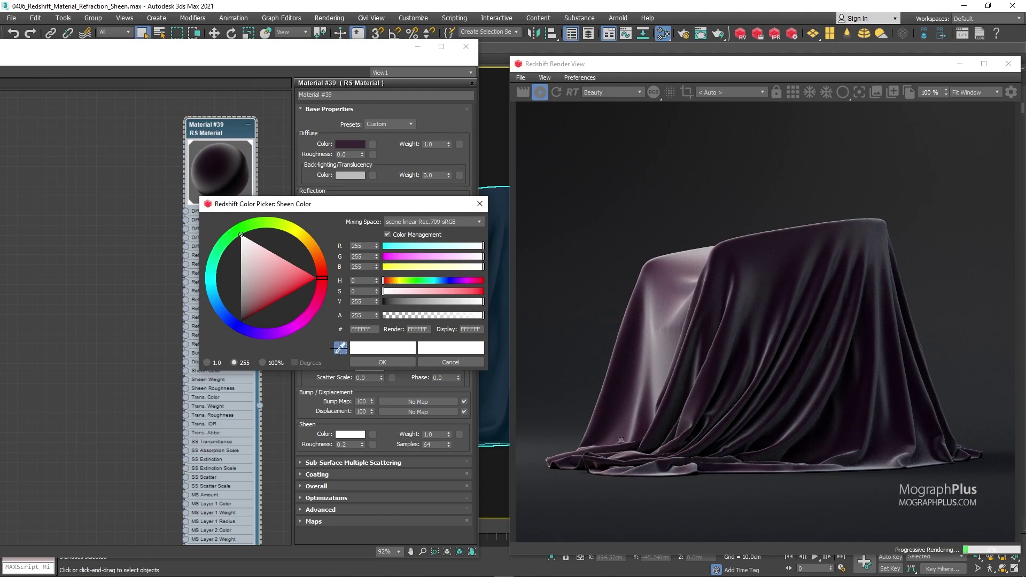
pyautogui.click(340, 348)
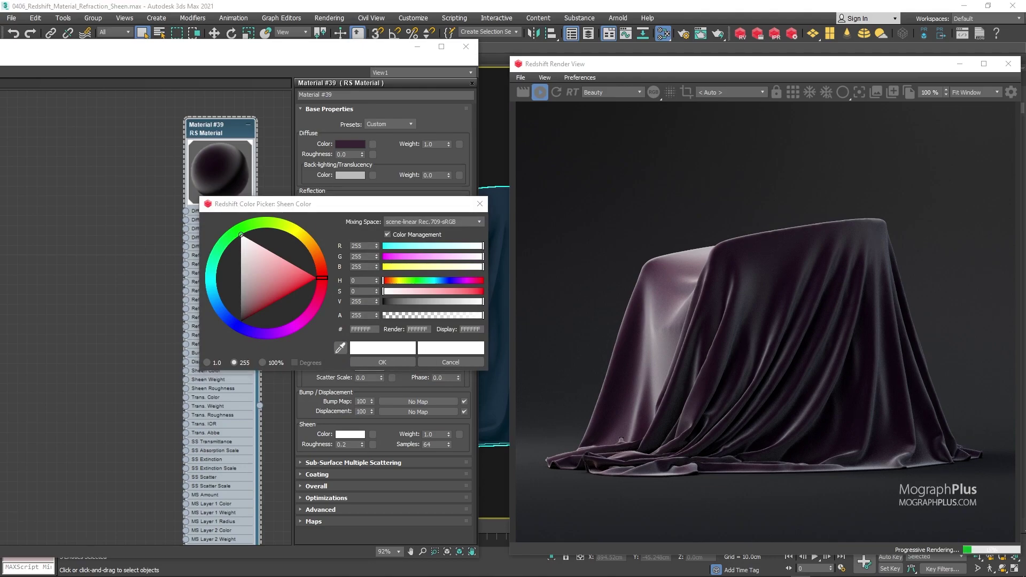
pyautogui.click(339, 348)
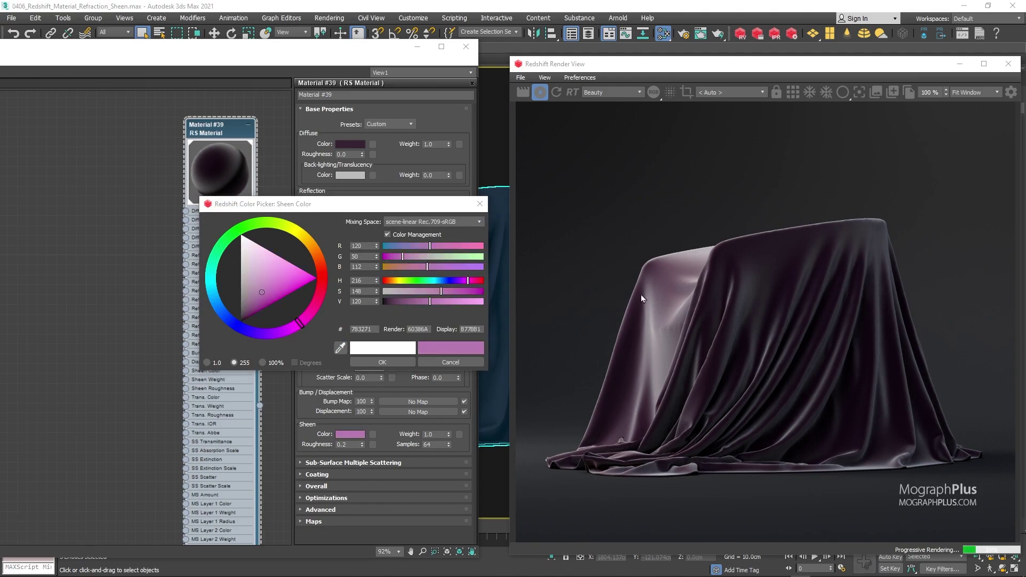
pyautogui.click(380, 367)
pyautogui.click(381, 364)
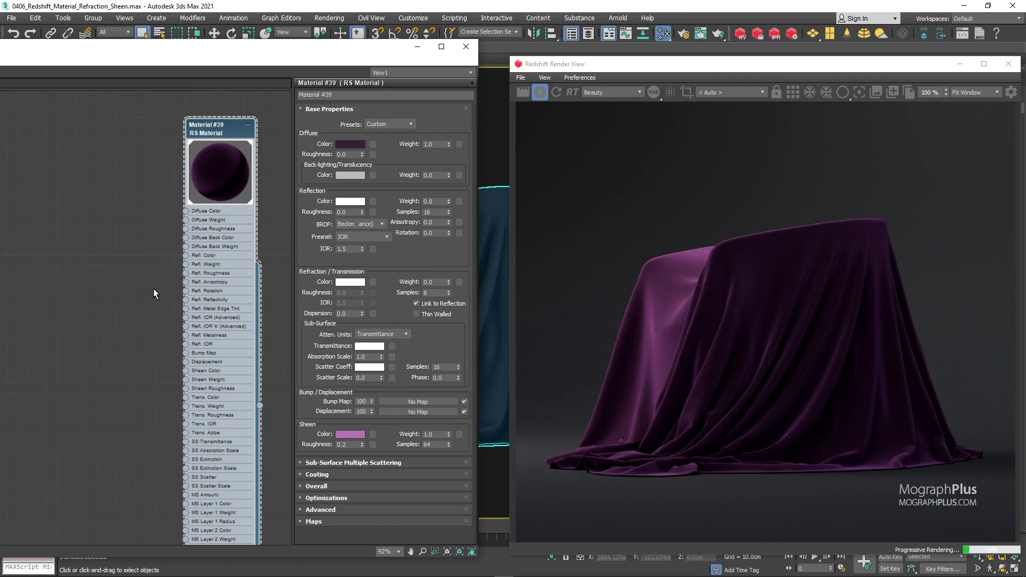
# Duplicate the purple velvet material beside the original and assign the copy to the throw.
pyautogui.moveTo(130, 260); pyautogui.dragTo(1, 249, button='middle')
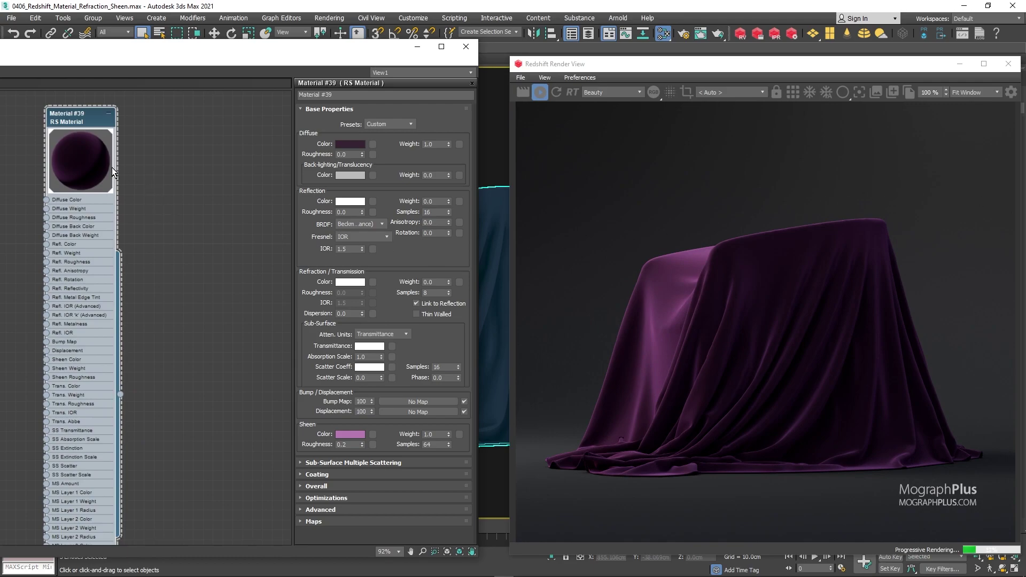
pyautogui.keyDown('shift'); pyautogui.moveTo(103, 164); pyautogui.dragTo(221, 161); pyautogui.keyUp('shift')
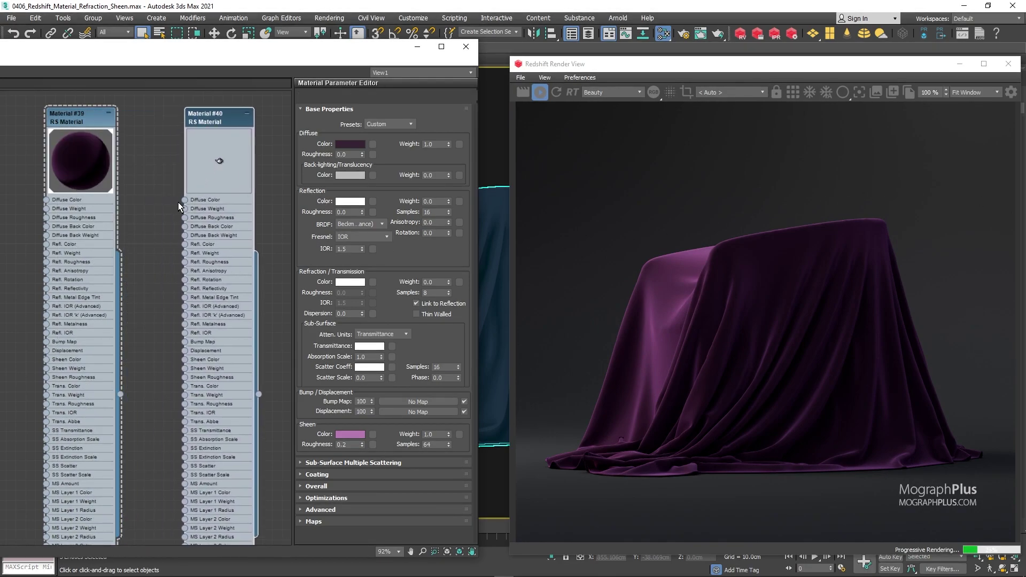
pyautogui.moveTo(165, 202); pyautogui.dragTo(117, 204, button='middle')
pyautogui.rightClick(184, 168)
pyautogui.click(203, 184)
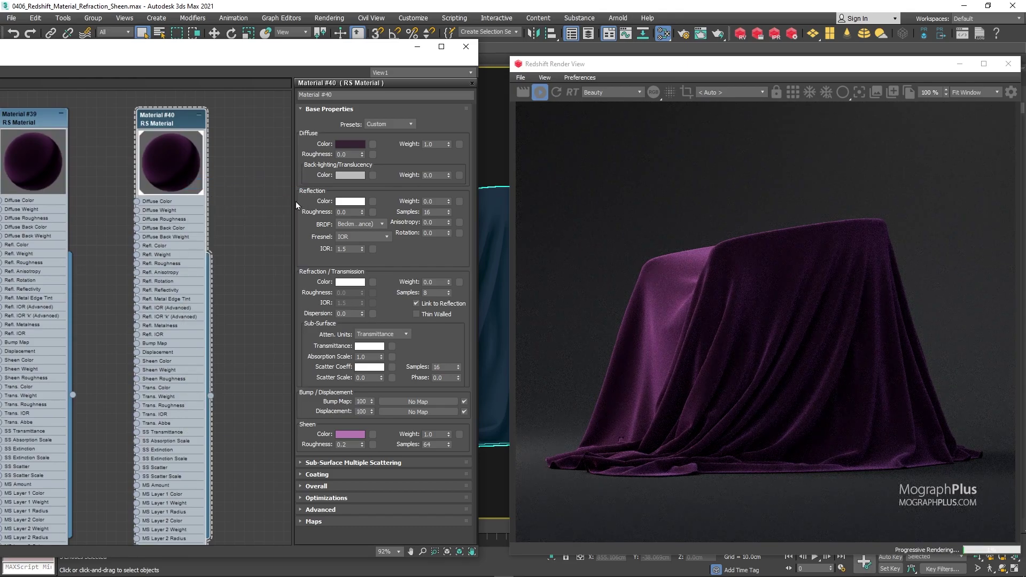
# Sample a dark blue diffuse color and a lighter blue Sheen color of R 61, G 72, B 137 for the copied material.
pyautogui.click(348, 144)
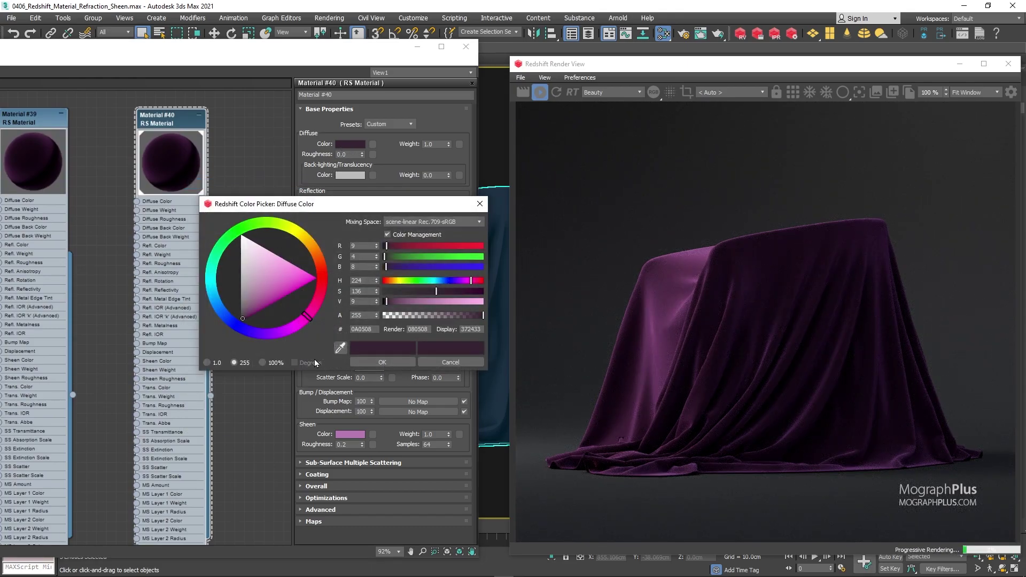
pyautogui.click(340, 348)
pyautogui.click(371, 364)
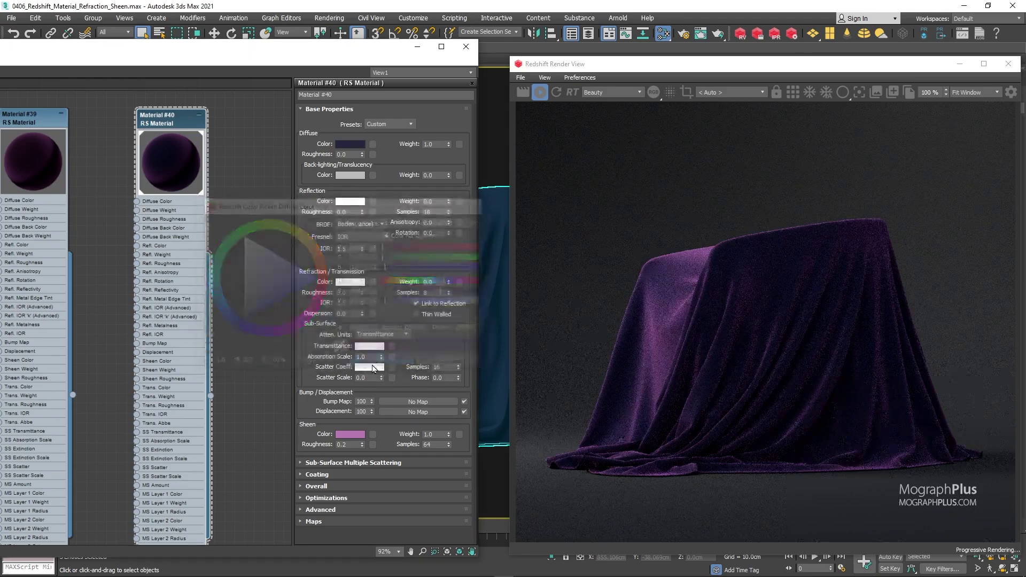
pyautogui.click(352, 434)
pyautogui.click(341, 348)
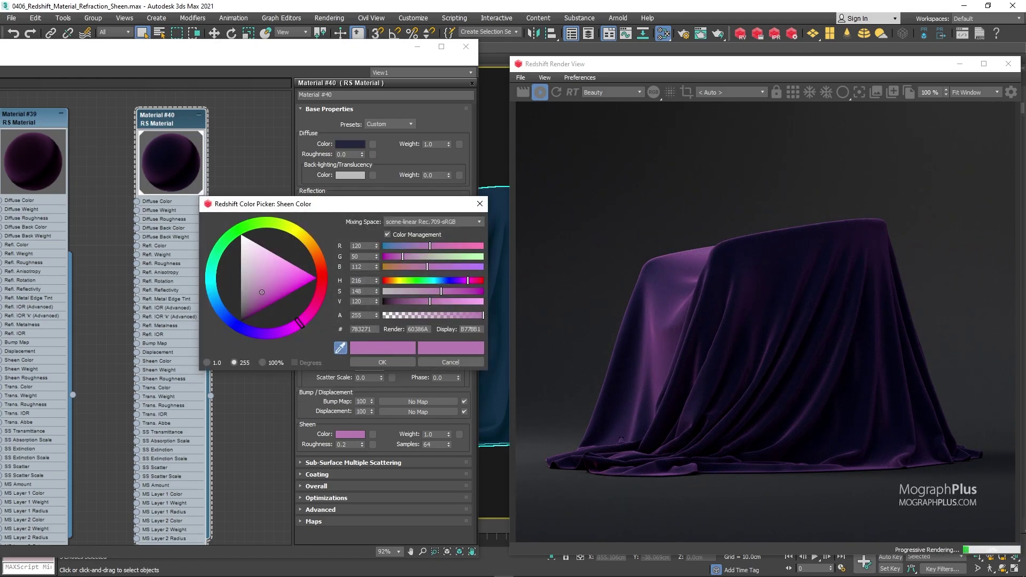
pyautogui.click(382, 362)
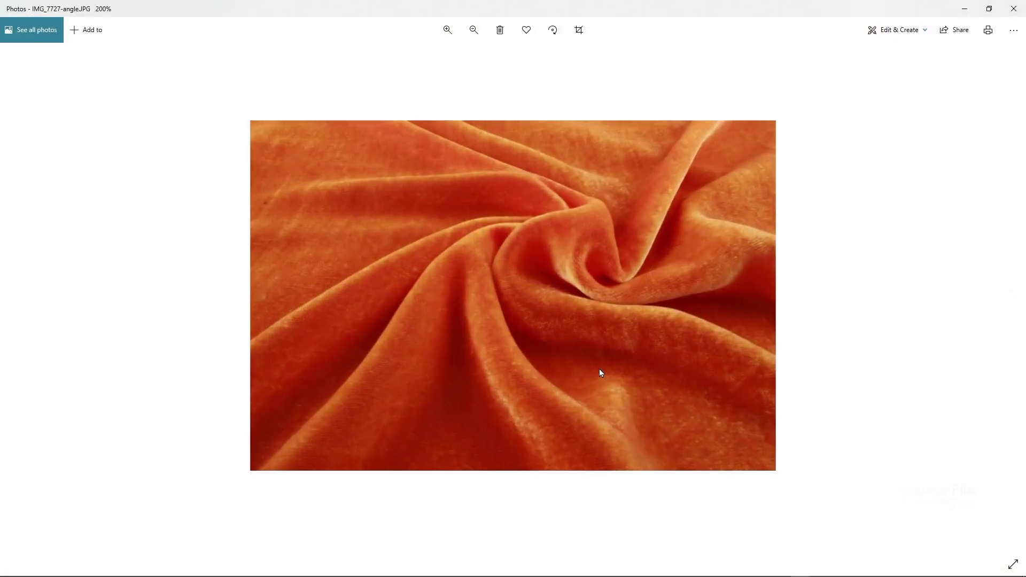
# Switch to Photos and examine the fabric texture in the orange velvet reference photo up close.
pyautogui.scroll(3, 599, 369)
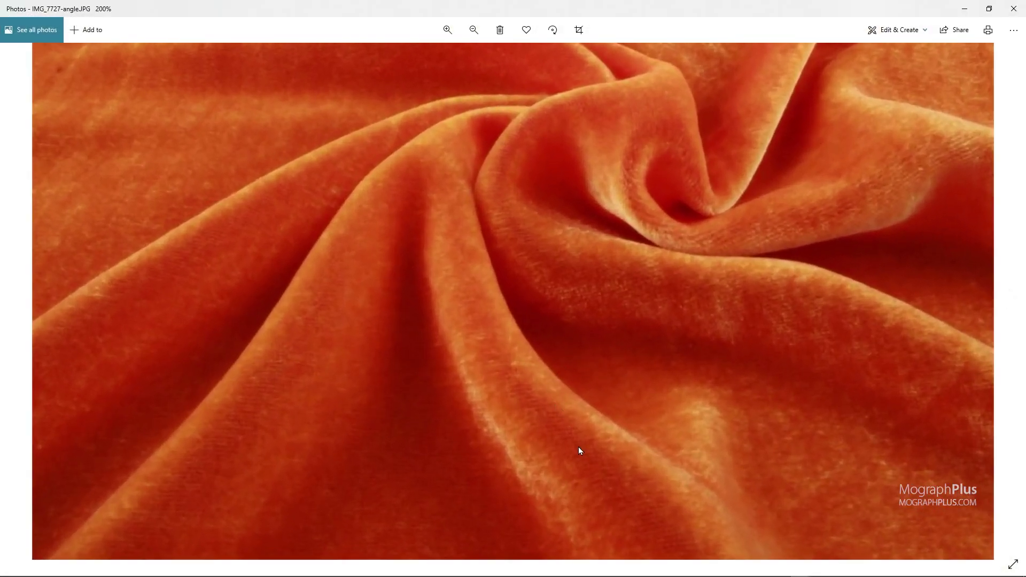
pyautogui.scroll(2, 585, 450)
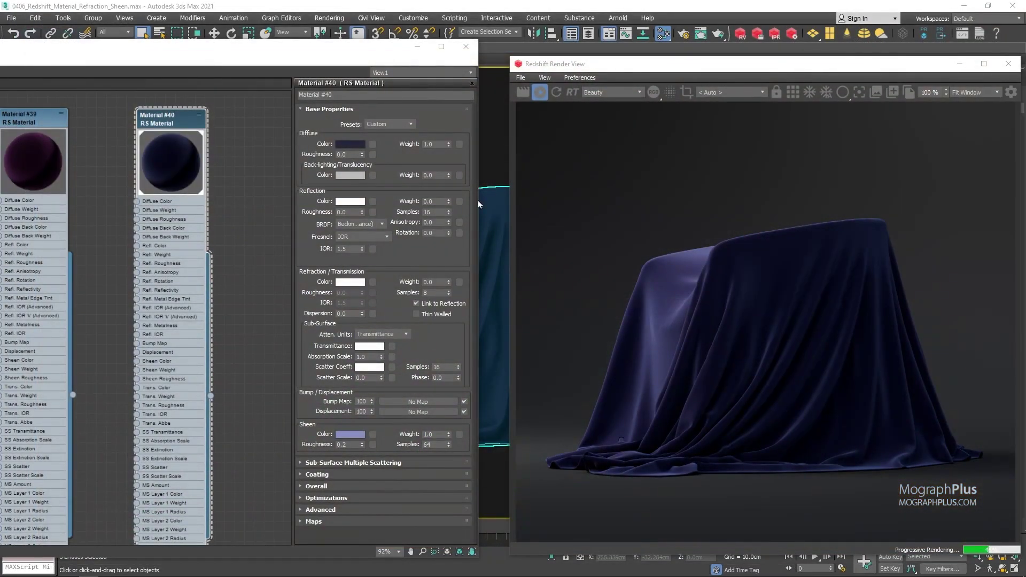
# Duplicate the purple velvet material onto the far side of the blue one and assign this copy to the throw.
pyautogui.scroll(-5, 214, 255)
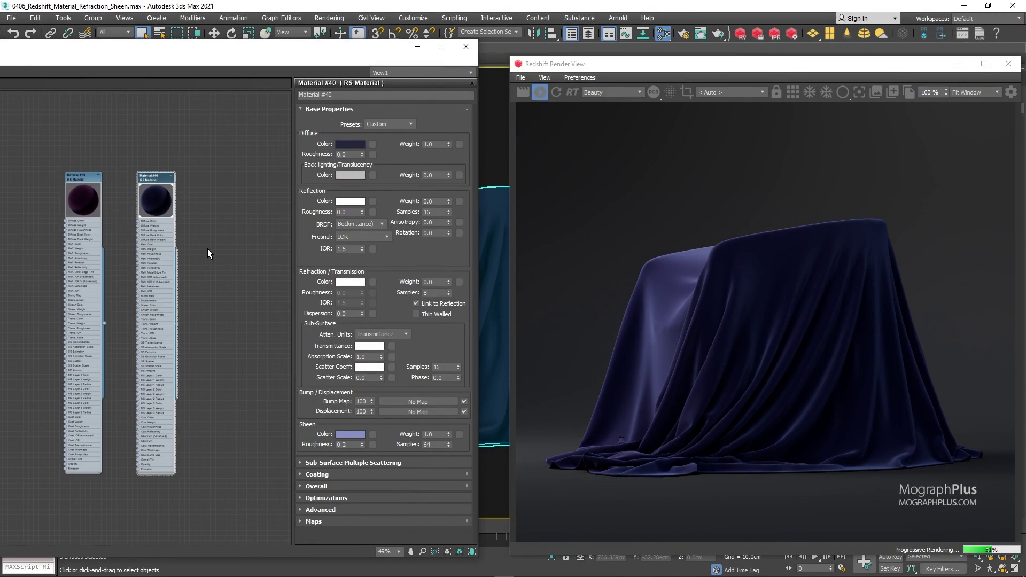
pyautogui.moveTo(119, 229); pyautogui.dragTo(46, 214, button='middle')
pyautogui.keyDown('shift'); pyautogui.moveTo(18, 184); pyautogui.dragTo(260, 183); pyautogui.keyUp('shift')
pyautogui.moveTo(219, 209); pyautogui.dragTo(178, 206, button='middle')
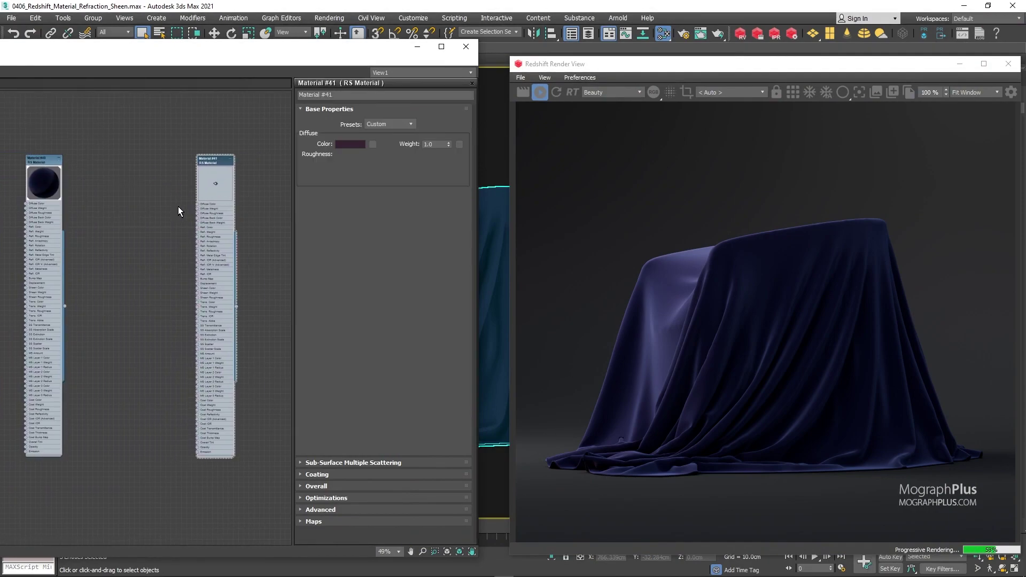
pyautogui.scroll(5, 214, 203)
pyautogui.rightClick(219, 158)
pyautogui.click(244, 175)
# Add a Redshift RS Bitmap map in the empty space beside the new purple material copy.
pyautogui.moveTo(104, 179); pyautogui.dragTo(126, 175, button='middle')
pyautogui.rightClick(38, 226)
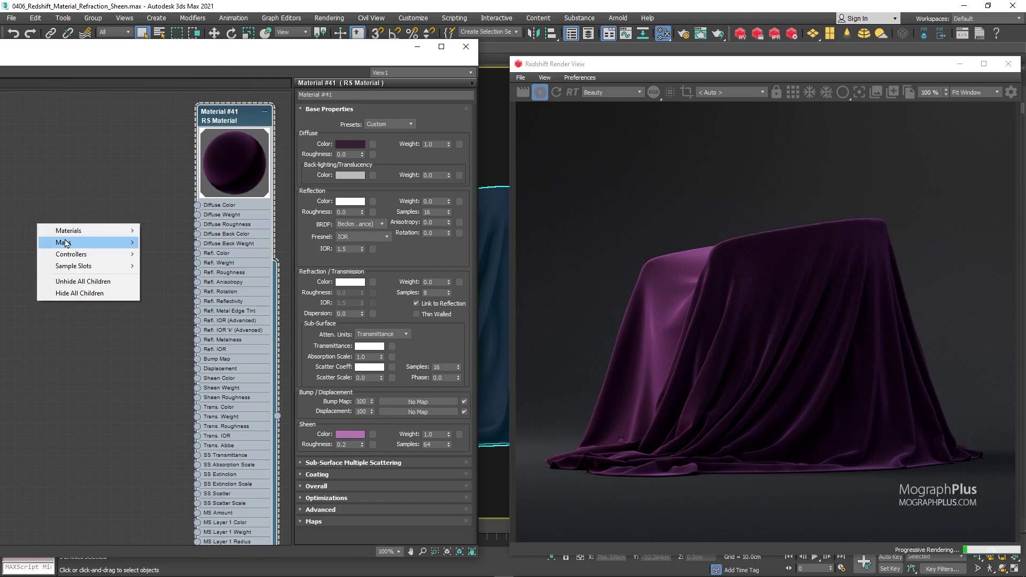
pyautogui.moveTo(85, 242)
pyautogui.moveTo(177, 289)
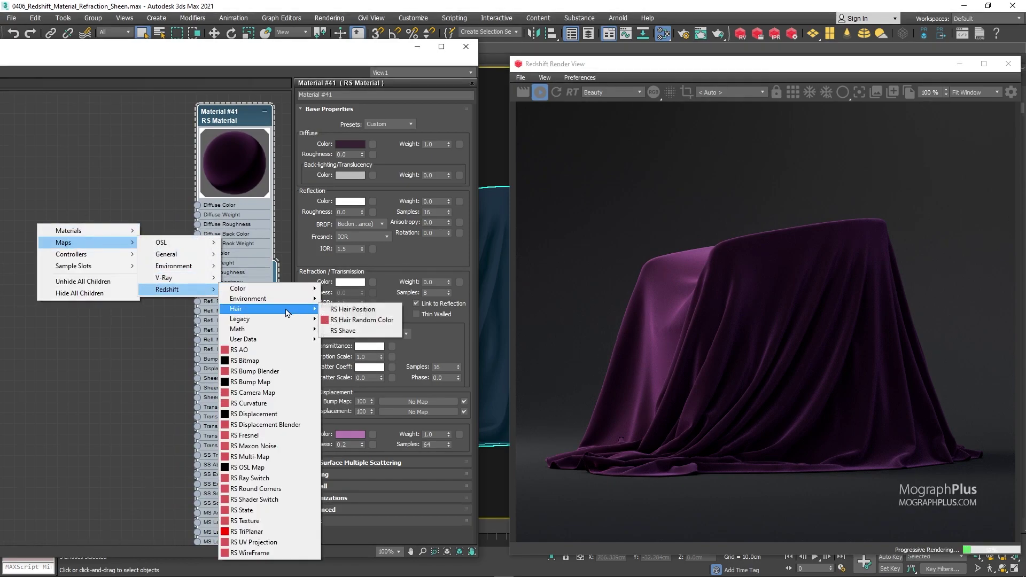
pyautogui.click(247, 360)
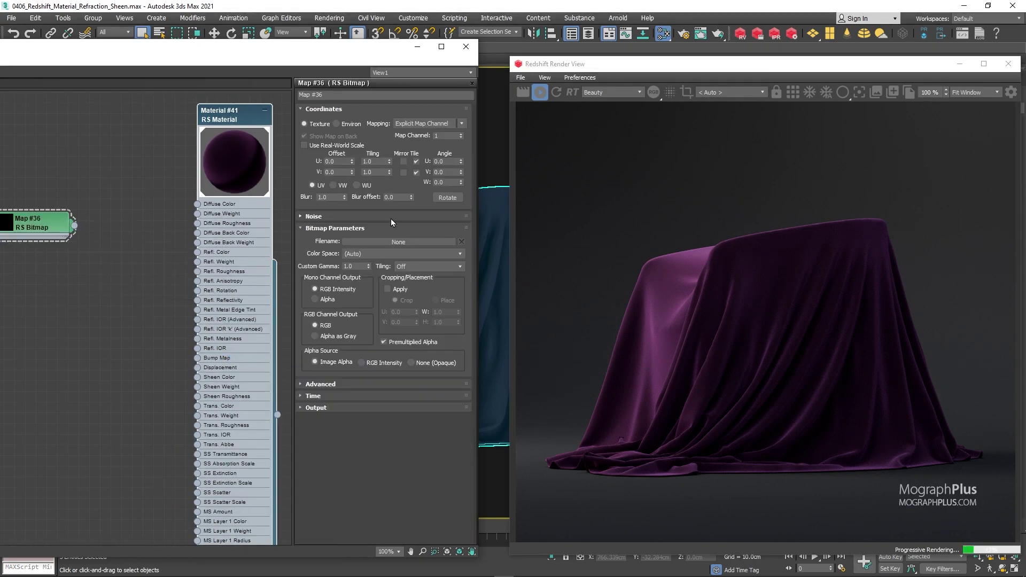
# Preview FabPattern.jpg from the sceneassets images folder, load it into the RS Bitmap, and place the node closer to the material.
pyautogui.click(389, 242)
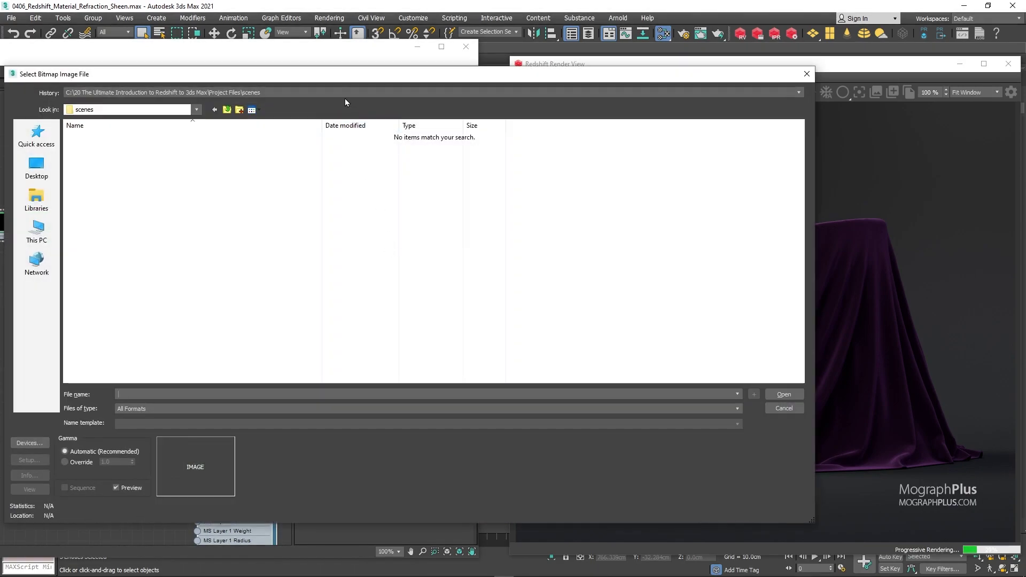
pyautogui.click(345, 96)
pyautogui.click(334, 110)
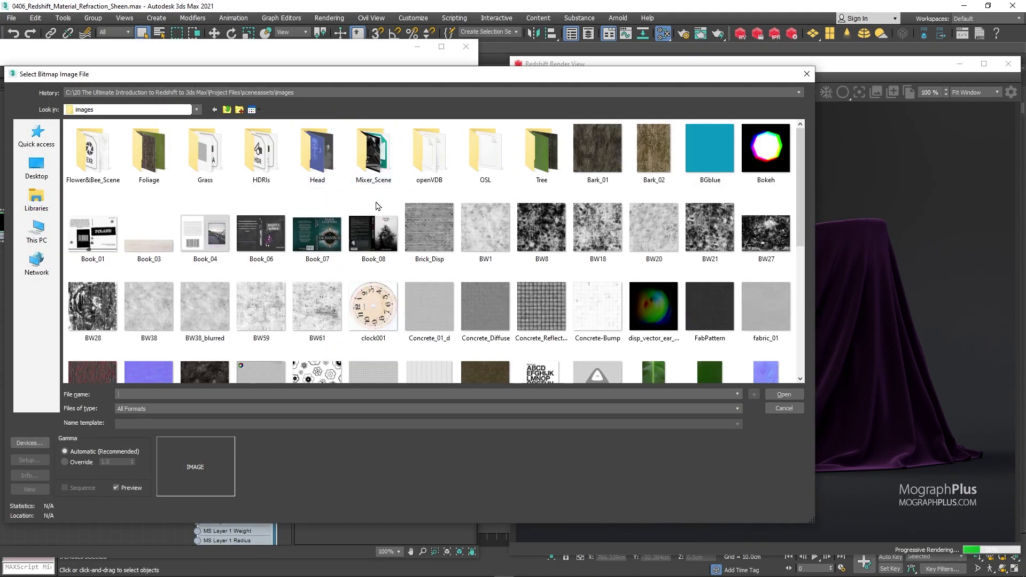
pyautogui.click(705, 313)
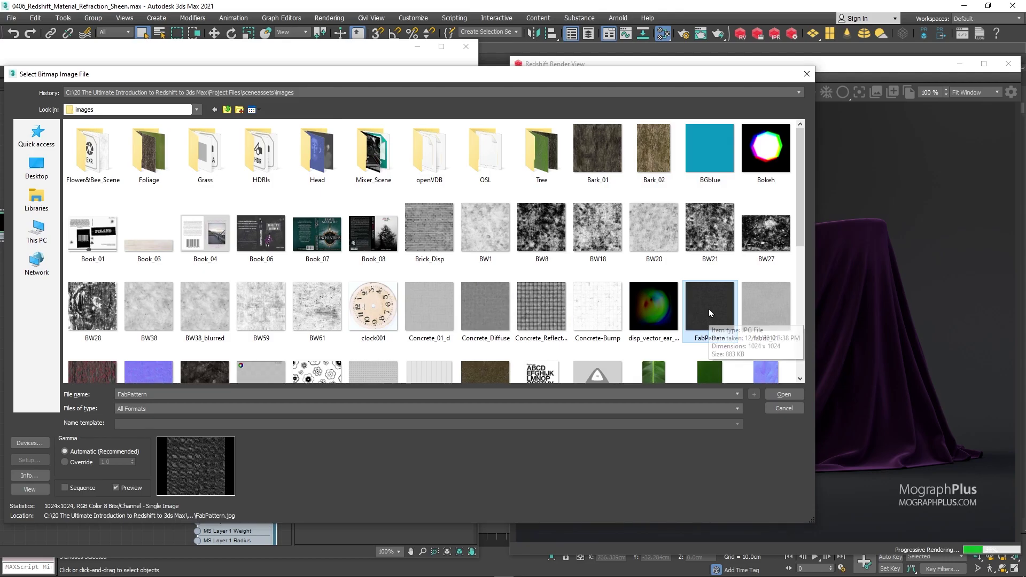
pyautogui.click(29, 490)
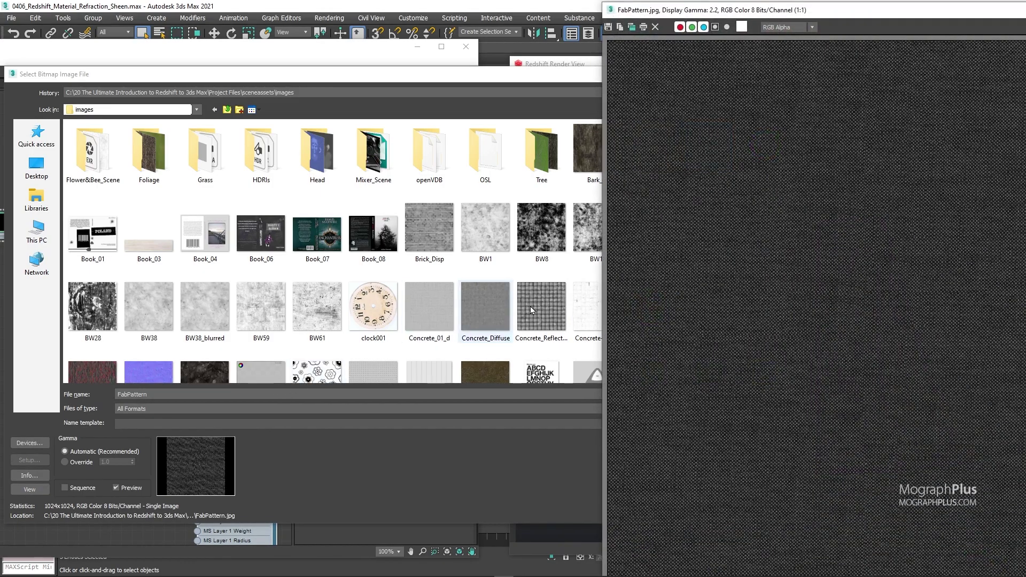
pyautogui.moveTo(799, 14); pyautogui.dragTo(473, 24)
pyautogui.click(822, 23)
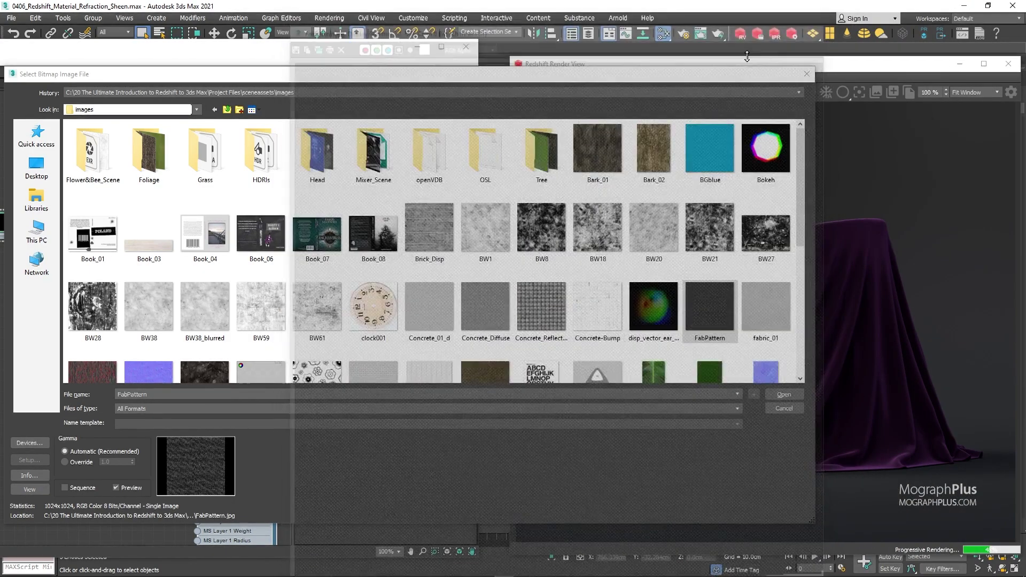
pyautogui.doubleClick(694, 310)
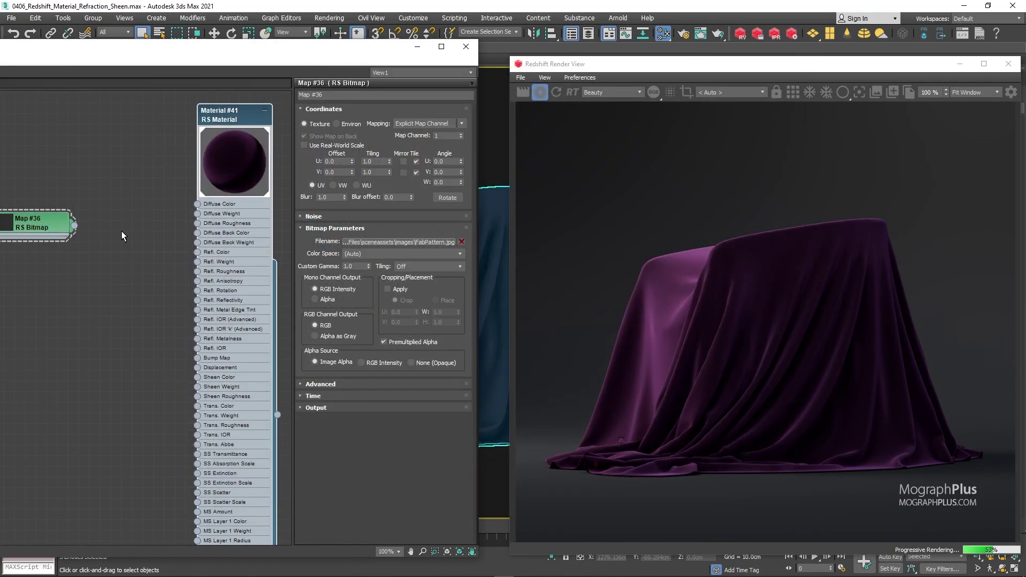
pyautogui.moveTo(7, 226); pyautogui.dragTo(50, 226)
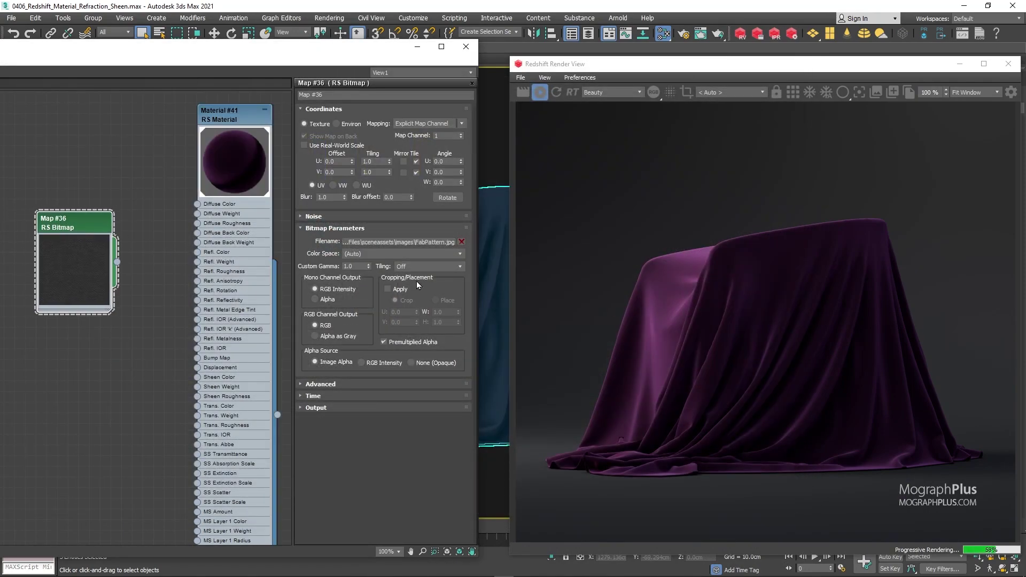
# Set the fabric bitmap's color space to Raw and feed it through a new RS Bump Map into the material's Bump Map input.
pyautogui.click(373, 253)
pyautogui.click(354, 308)
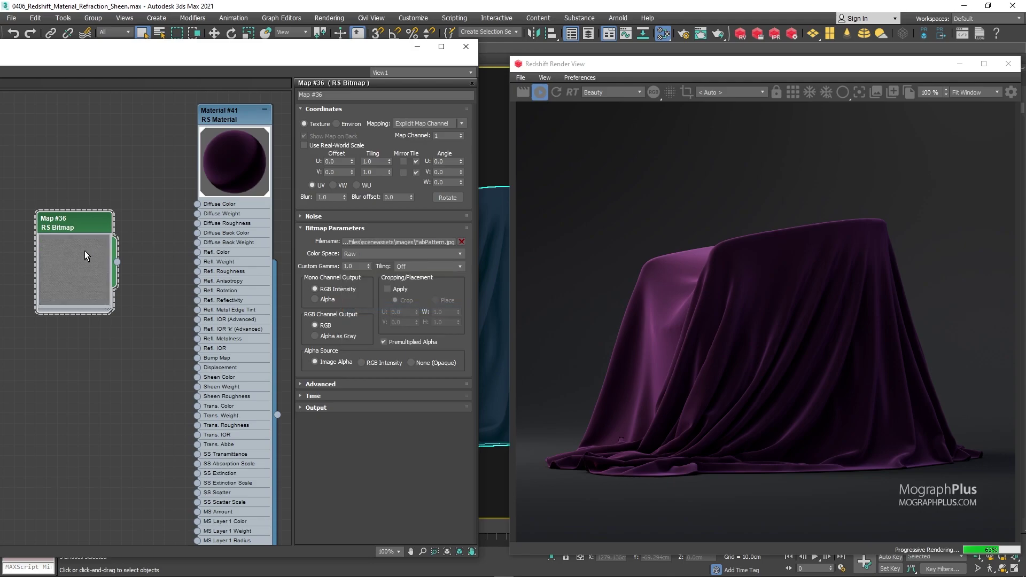
pyautogui.moveTo(77, 229); pyautogui.dragTo(121, 281)
pyautogui.moveTo(147, 299)
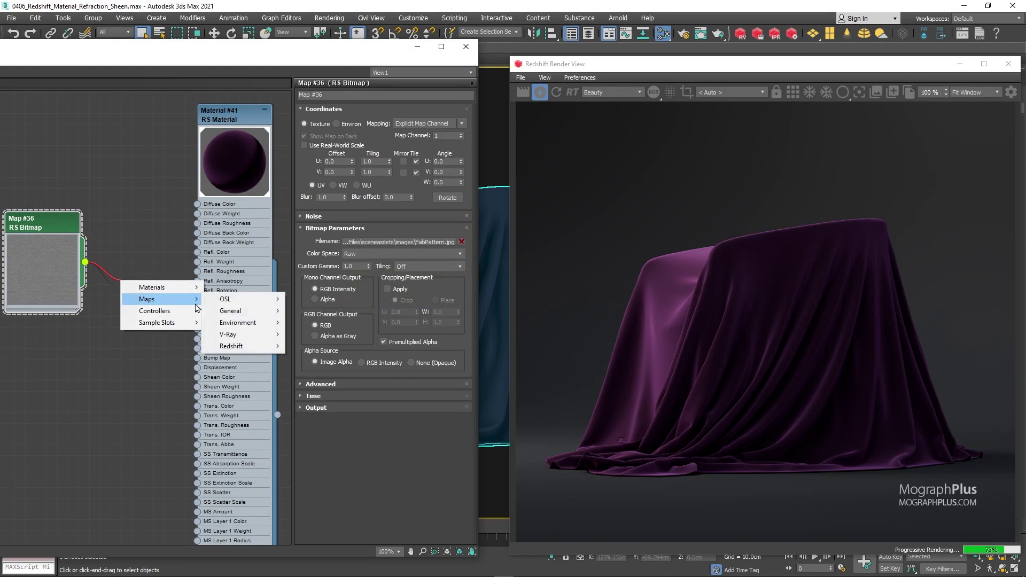
pyautogui.moveTo(232, 346)
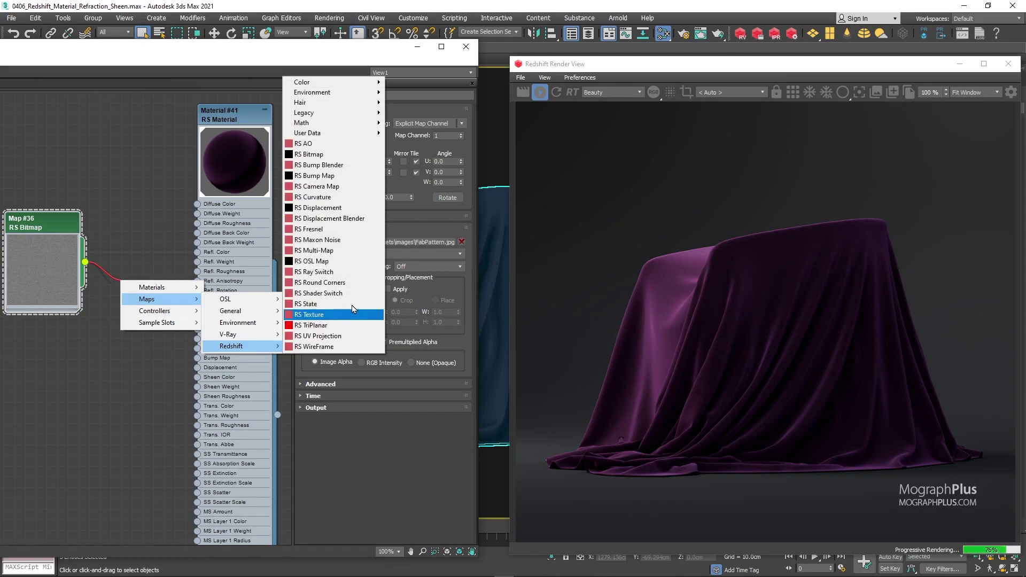
pyautogui.click(362, 176)
pyautogui.click(150, 297)
pyautogui.moveTo(129, 283); pyautogui.dragTo(197, 357)
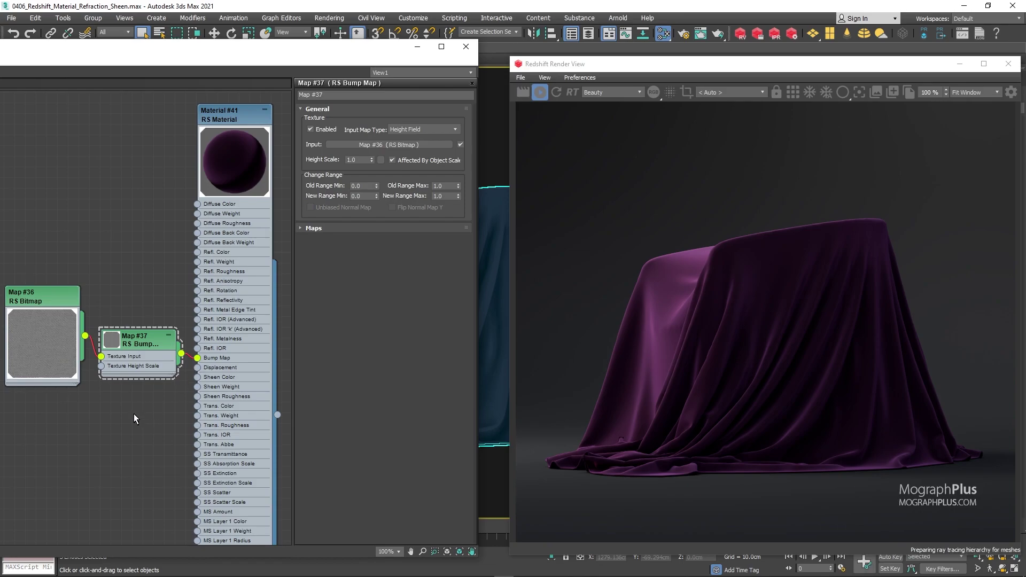
# Set the RS Bump Map's Height Scale to 0.2.
pyautogui.click(148, 342)
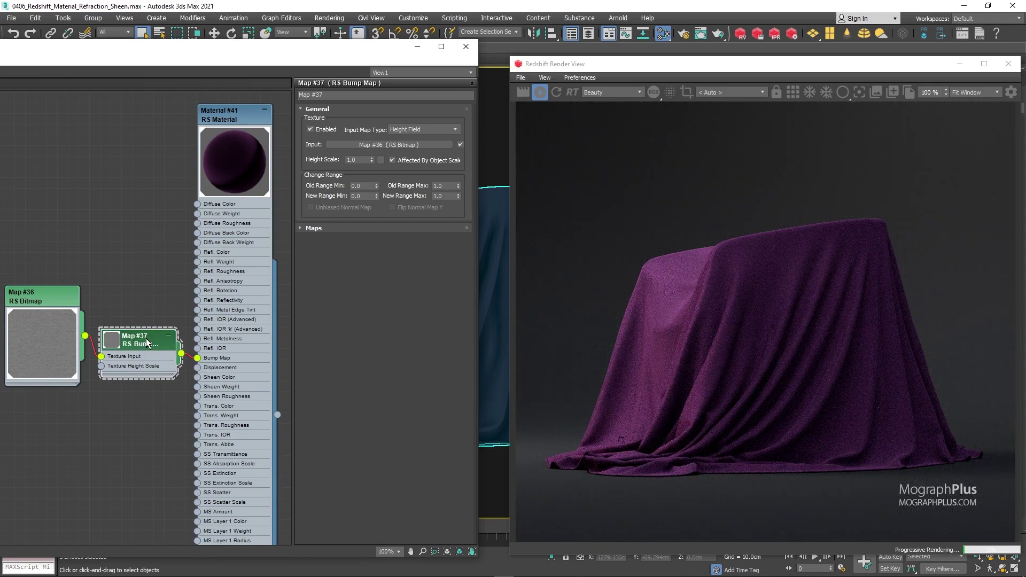
pyautogui.doubleClick(357, 161)
pyautogui.write('0.2')
pyautogui.press('Return')
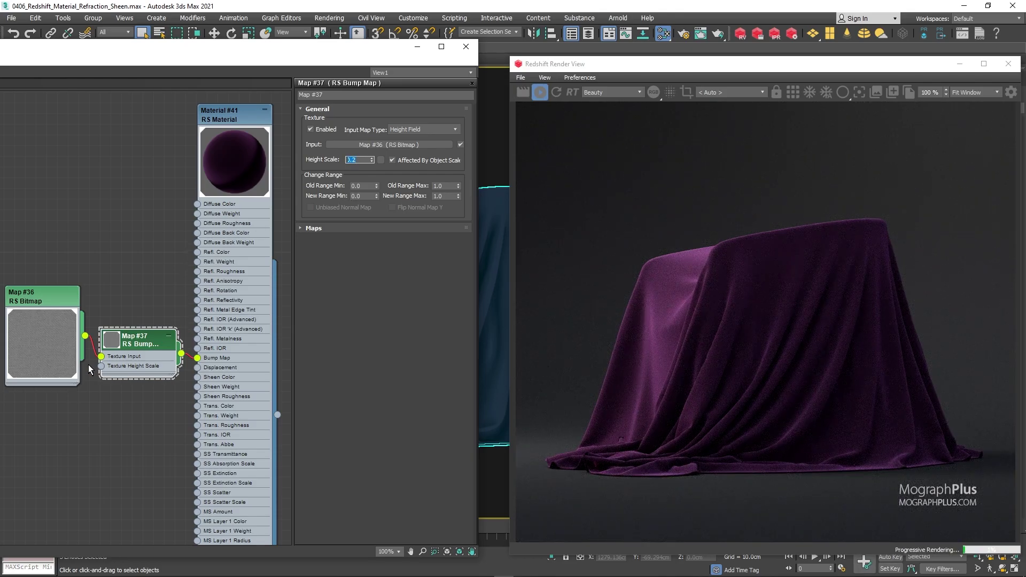
# Connect the fabric bitmap to the material's Diffuse Color as a preview and set its U and V tiling to 0.2.
pyautogui.moveTo(85, 336); pyautogui.dragTo(197, 204)
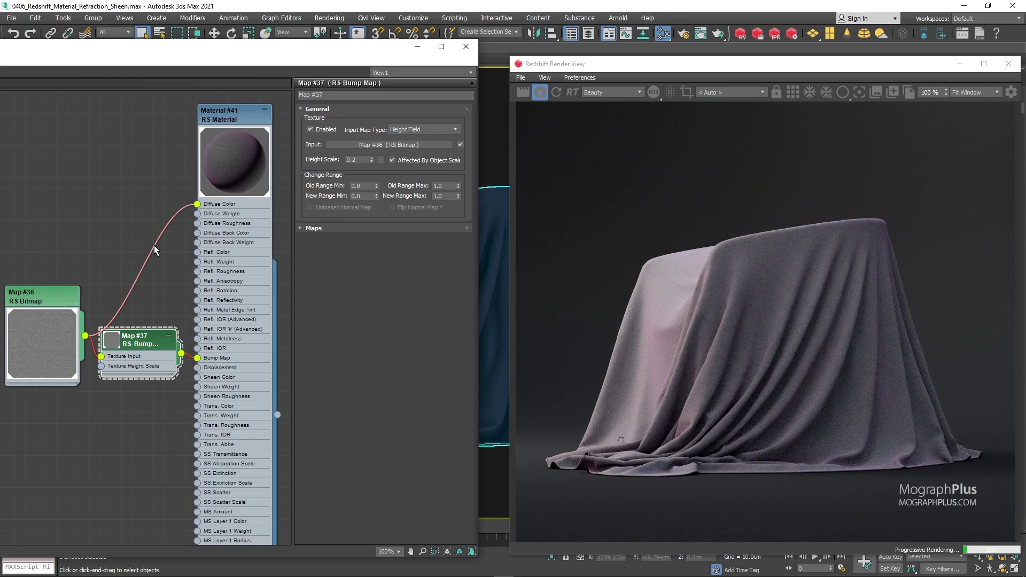
pyautogui.click(36, 291)
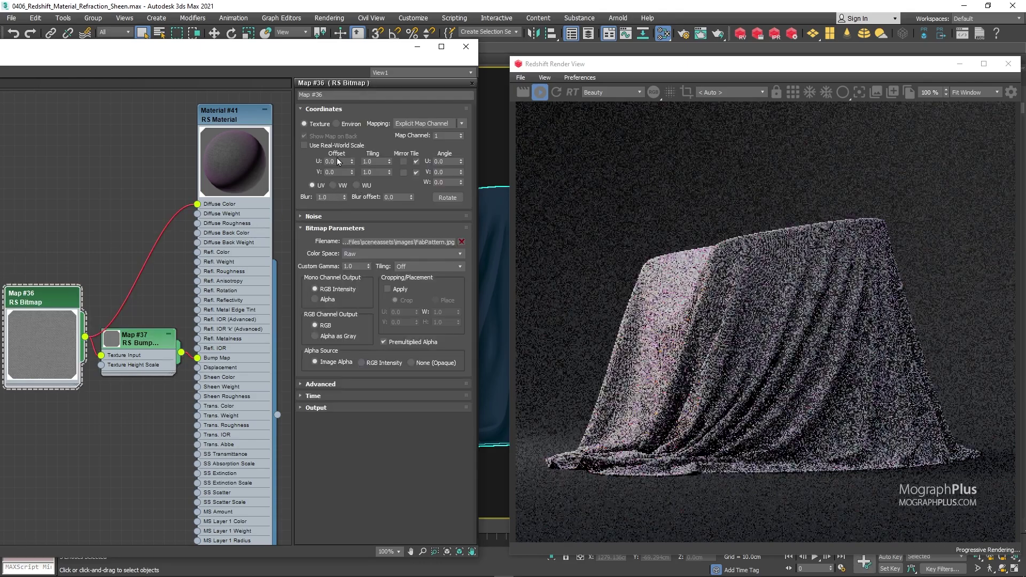
pyautogui.doubleClick(377, 161)
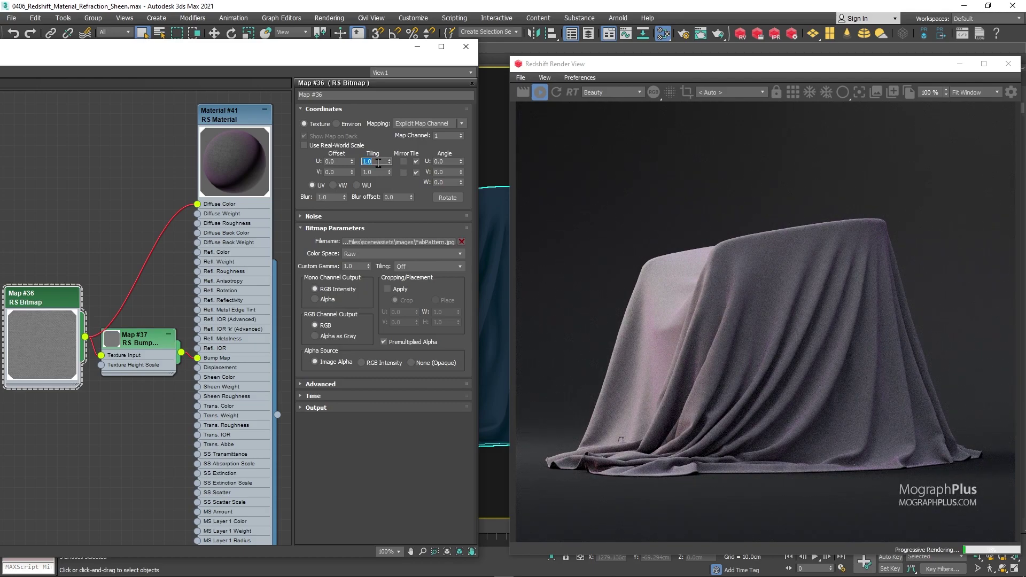
pyautogui.write('.2')
pyautogui.press('Tab')
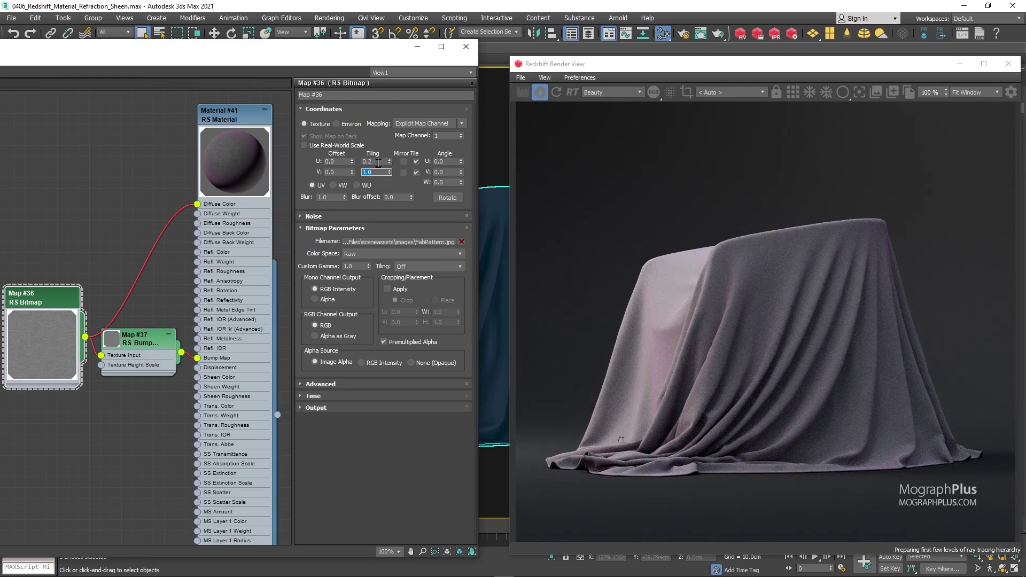
pyautogui.write('.2')
pyautogui.press('Return')
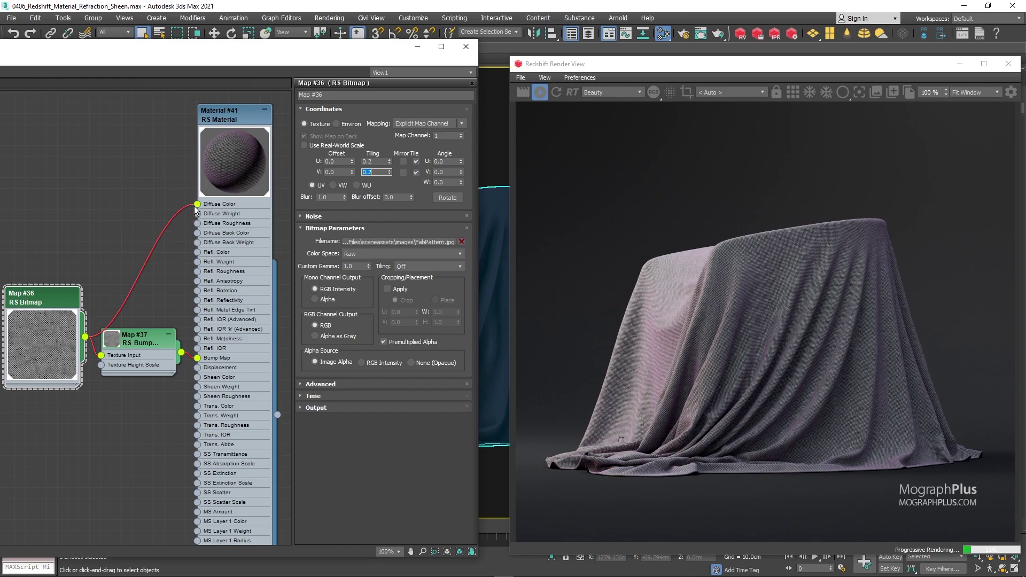
# Disconnect the fabric bitmap from the Diffuse Color and place the render view and material editor windows side by side.
pyautogui.moveTo(193, 200); pyautogui.dragTo(152, 200)
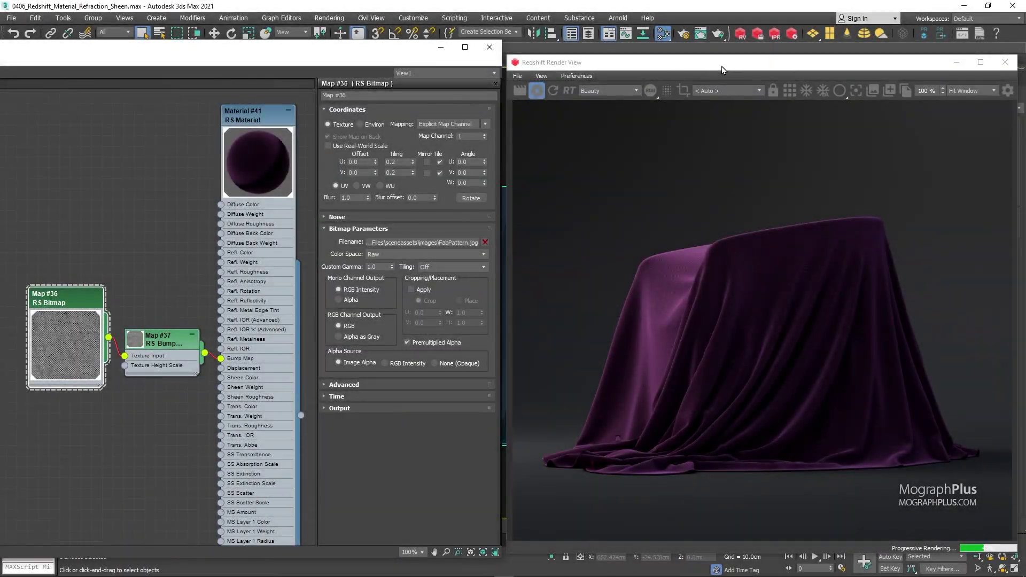
pyautogui.moveTo(723, 70); pyautogui.dragTo(726, 70)
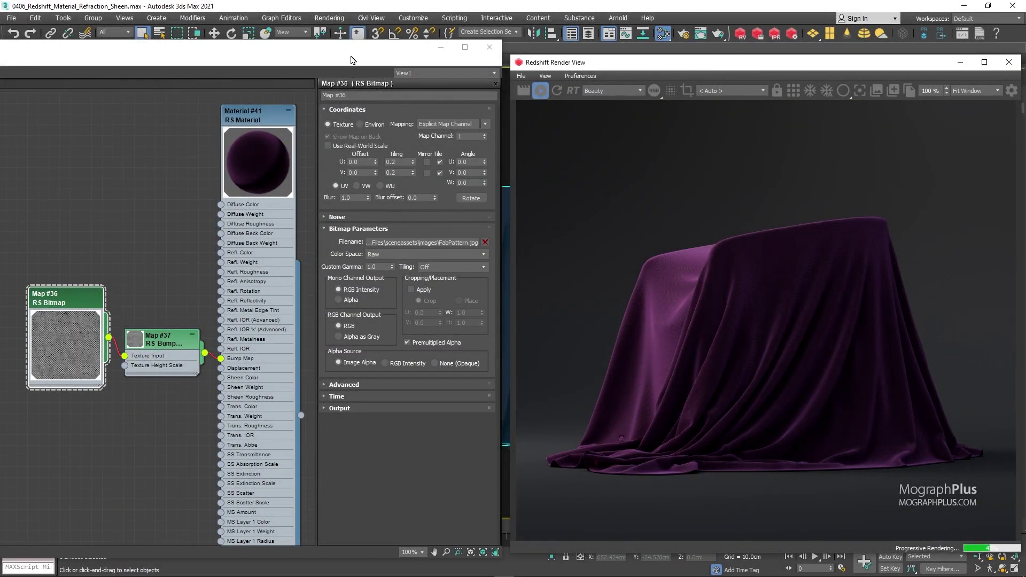
pyautogui.moveTo(352, 60); pyautogui.dragTo(358, 60)
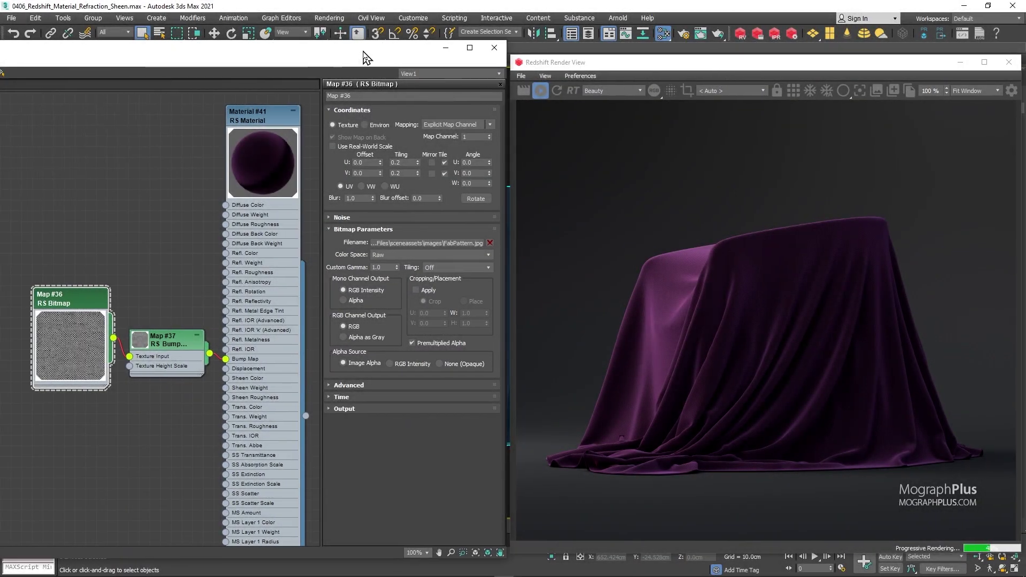
# Examine the fabric bump up close in the render, and the blue velvet dress reference in Photos.
pyautogui.scroll(5, 726, 357)
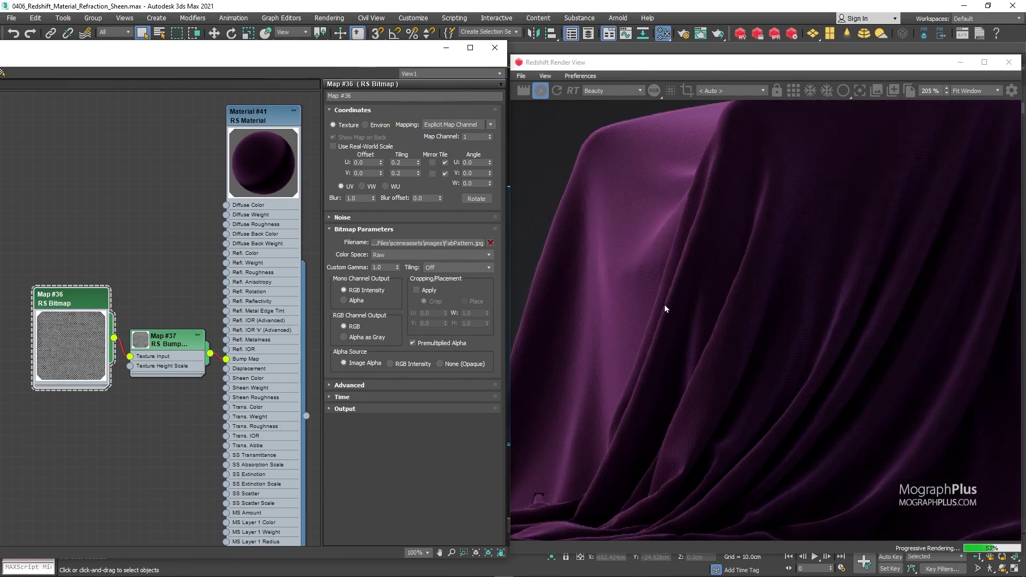
pyautogui.click(665, 304)
pyautogui.scroll(-5, 665, 305)
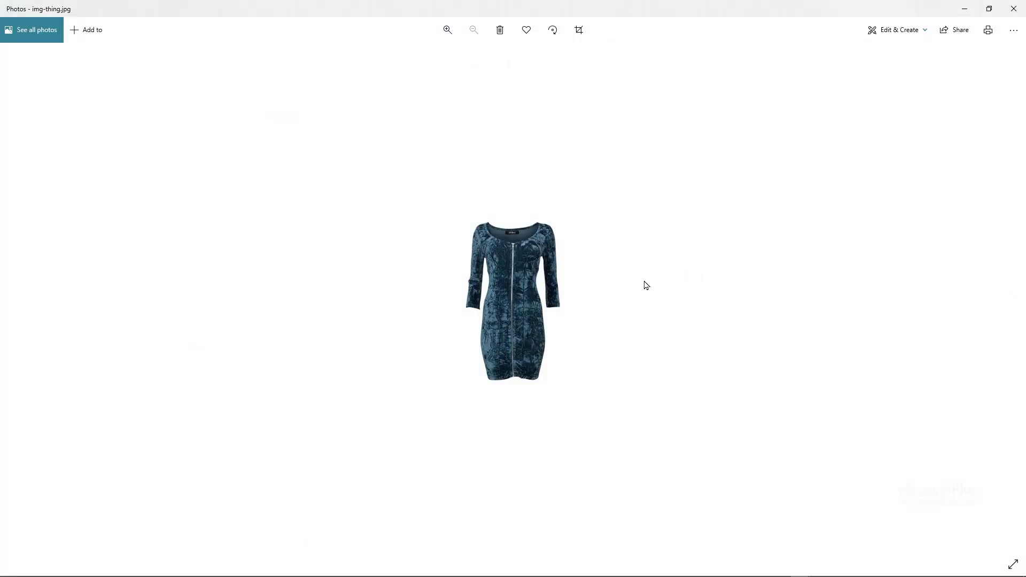
pyautogui.scroll(3, 643, 284)
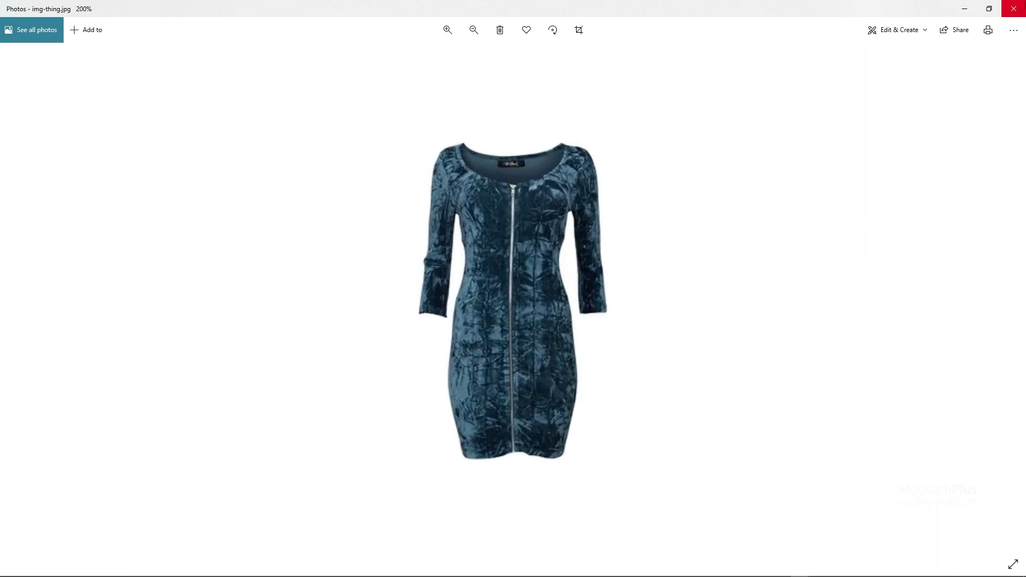
pyautogui.click(1013, 9)
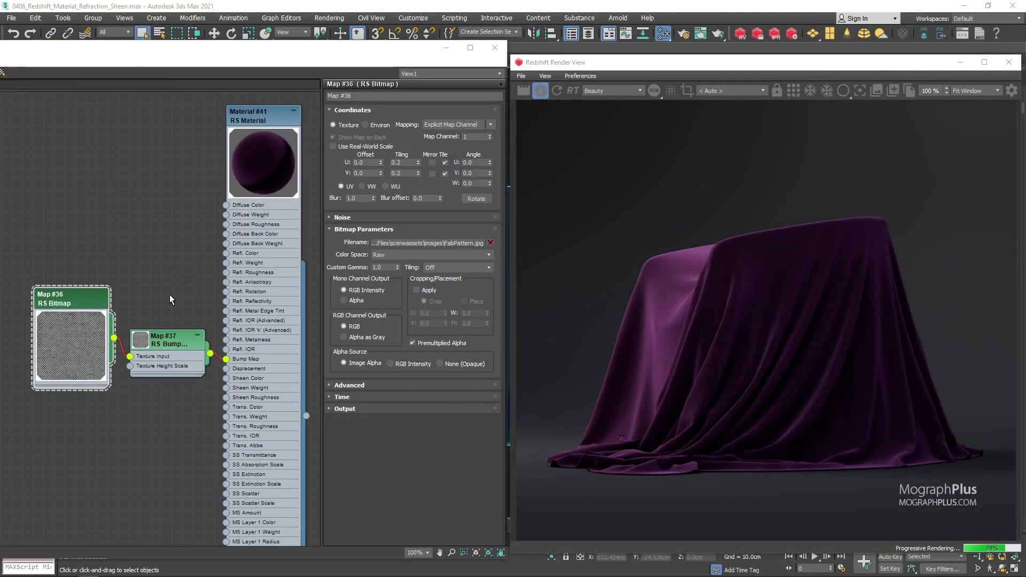
# Duplicate the plain purple velvet material into the empty space beyond the bump-mapped one and collapse the copy's node.
pyautogui.scroll(-8, 171, 313)
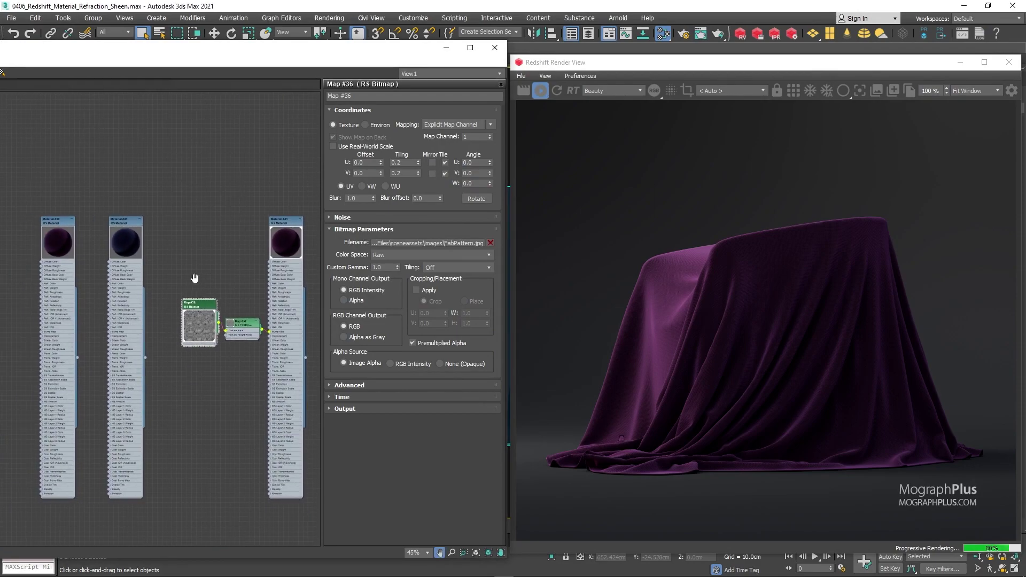
pyautogui.moveTo(198, 279); pyautogui.dragTo(109, 270, button='middle')
pyautogui.keyDown('shift'); pyautogui.moveTo(71, 251); pyautogui.dragTo(265, 253); pyautogui.keyUp('shift')
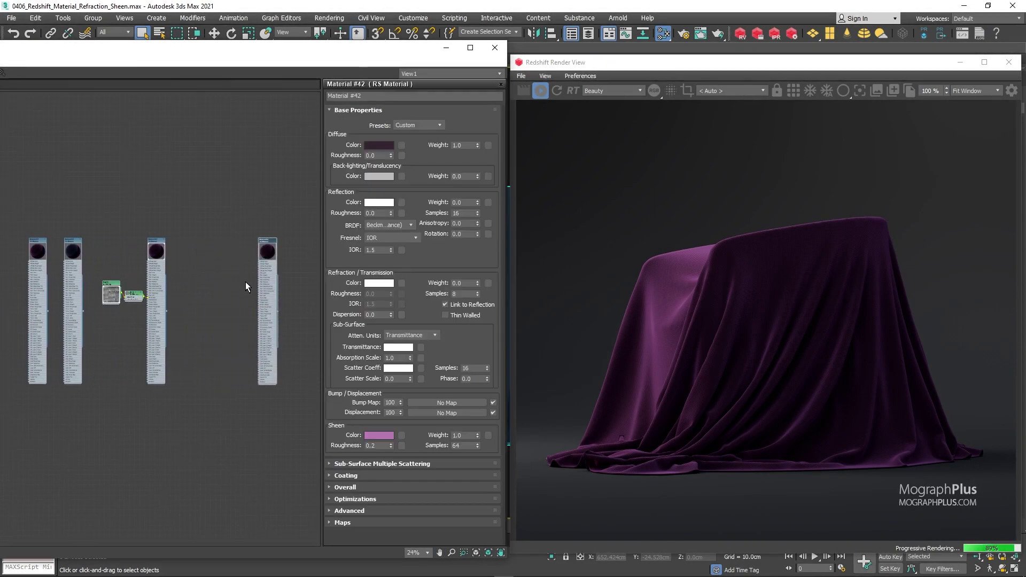
pyautogui.scroll(5, 246, 281)
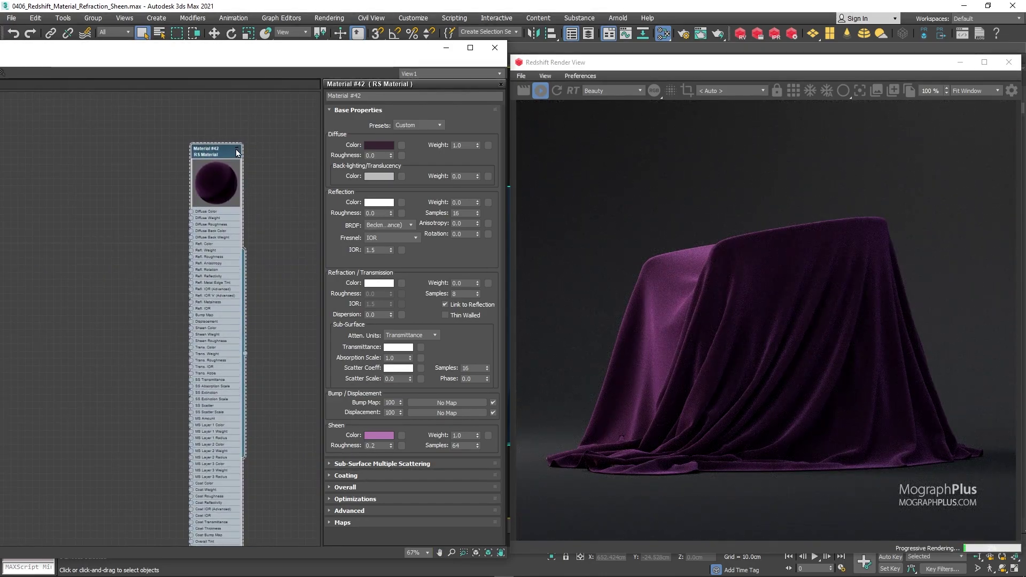
pyautogui.click(234, 149)
pyautogui.moveTo(226, 167); pyautogui.dragTo(162, 178)
pyautogui.scroll(2, 155, 228)
pyautogui.moveTo(155, 228)
pyautogui.mouseDown(button='middle')
pyautogui.moveTo(162, 240)
pyautogui.moveTo(155, 235)
pyautogui.mouseUp(button='middle')
pyautogui.moveTo(145, 204); pyautogui.dragTo(136, 204)
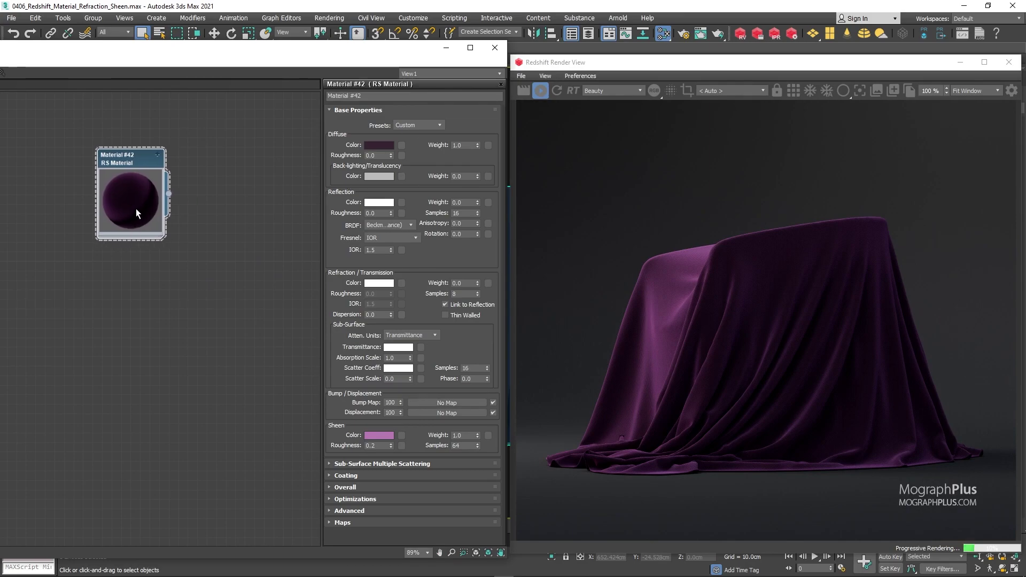
# Duplicate the collapsed purple material directly below itself and sample a lighter purple from the rendered throw as the copy's Diffuse color.
pyautogui.moveTo(135, 209)
pyautogui.mouseDown()
pyautogui.moveTo(82, 208)
pyautogui.moveTo(75, 199)
pyautogui.moveTo(79, 313)
pyautogui.moveTo(76, 302)
pyautogui.mouseUp()
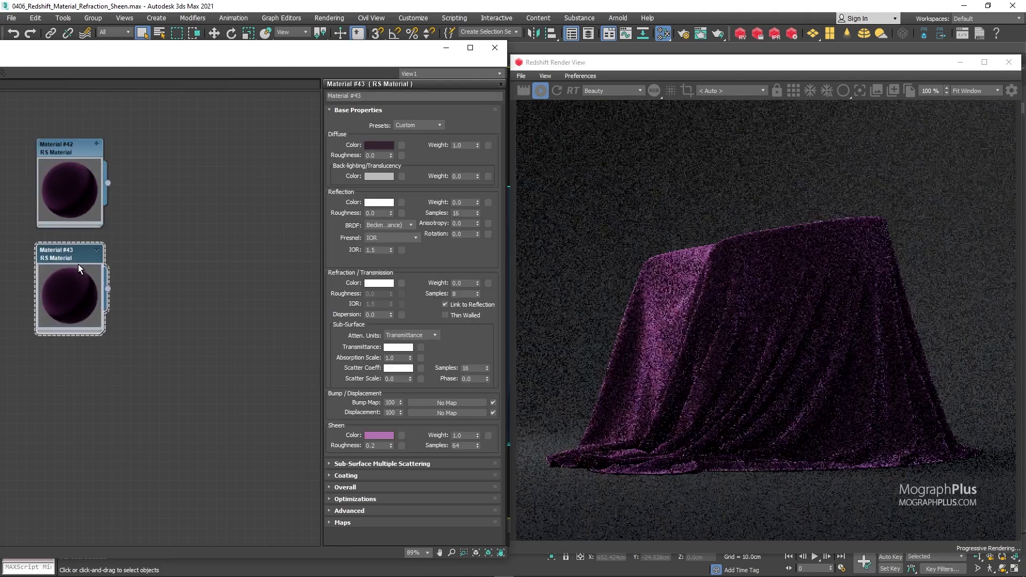
pyautogui.click(382, 147)
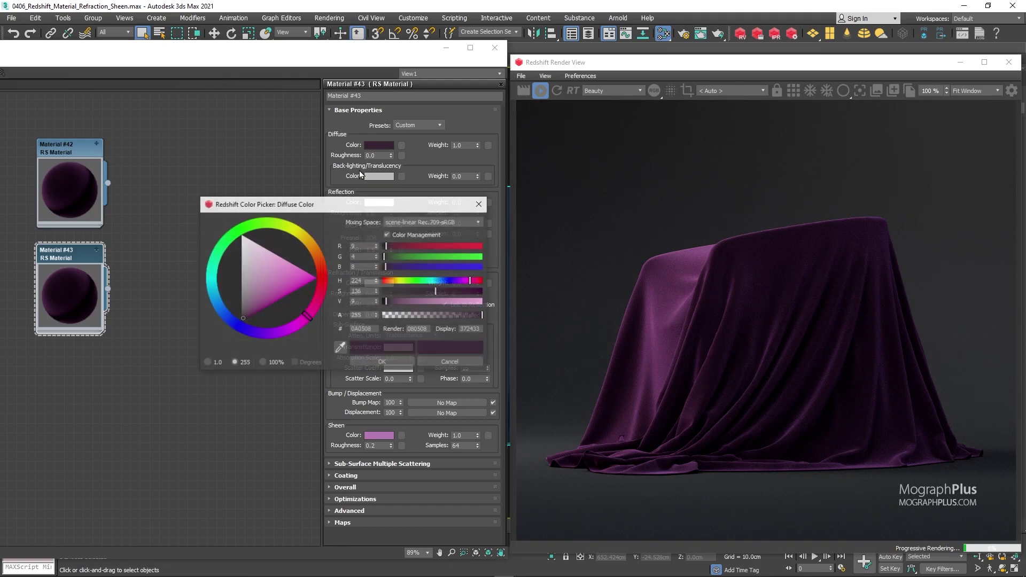
pyautogui.click(339, 349)
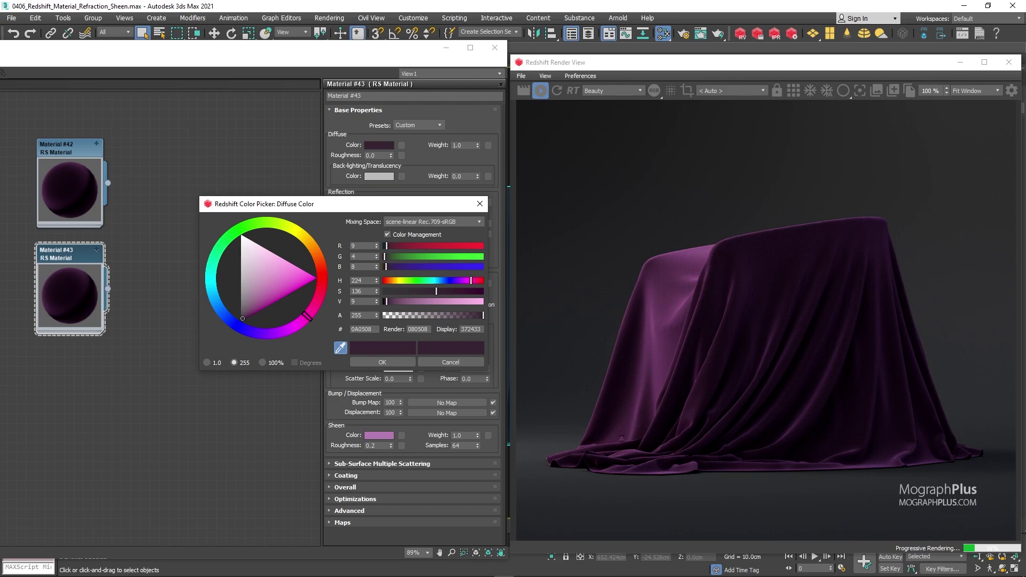
pyautogui.click(733, 366)
pyautogui.click(382, 362)
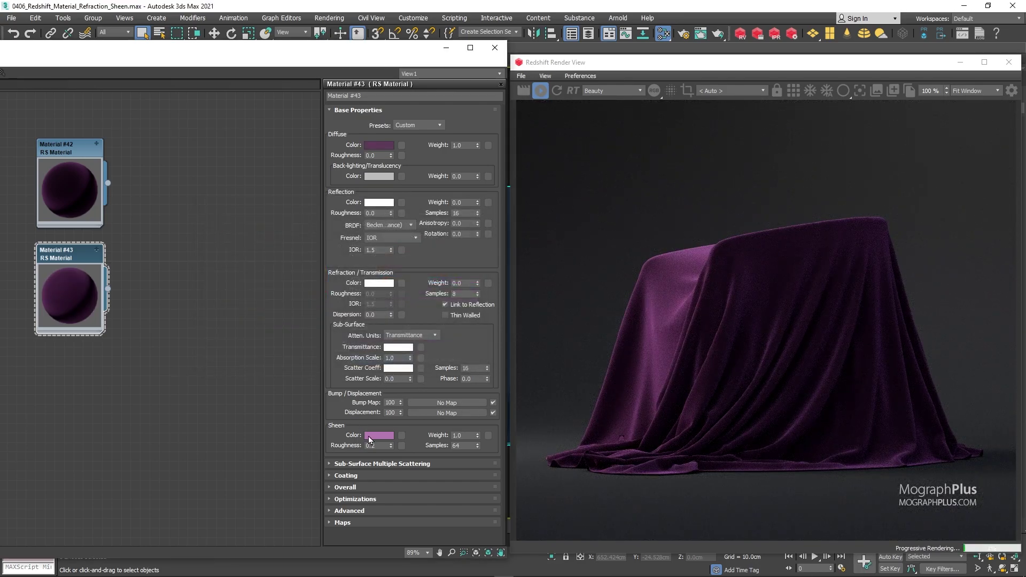
# Set the second copy's Sheen color to a lighter pink, RGB 187, 90, 172.
pyautogui.click(373, 437)
pyautogui.click(341, 348)
pyautogui.click(689, 283)
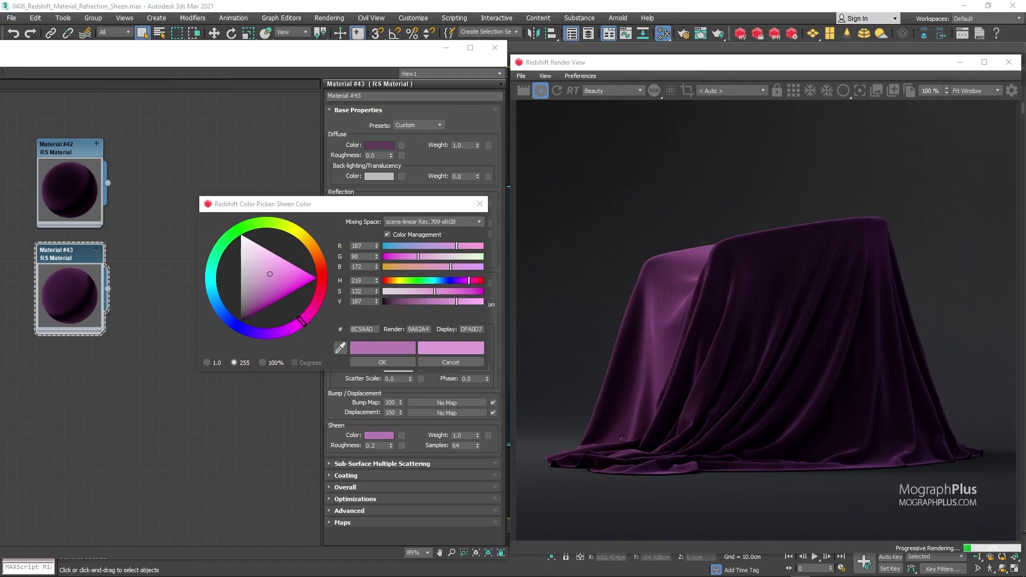
pyautogui.click(381, 357)
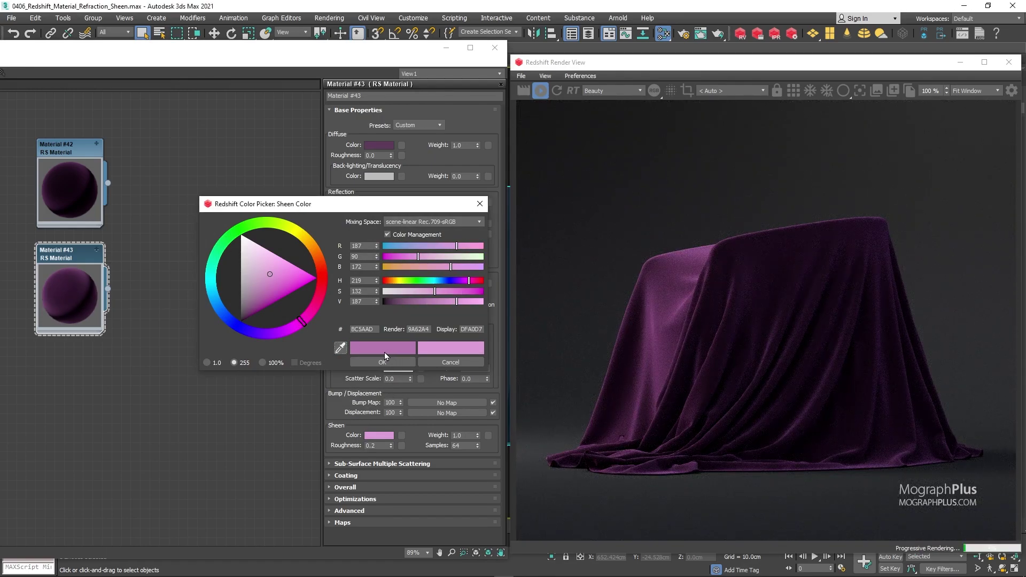
pyautogui.click(384, 360)
# Add an RS Material Blender beside the two purple materials and assign it to the throw.
pyautogui.rightClick(136, 207)
pyautogui.moveTo(175, 213)
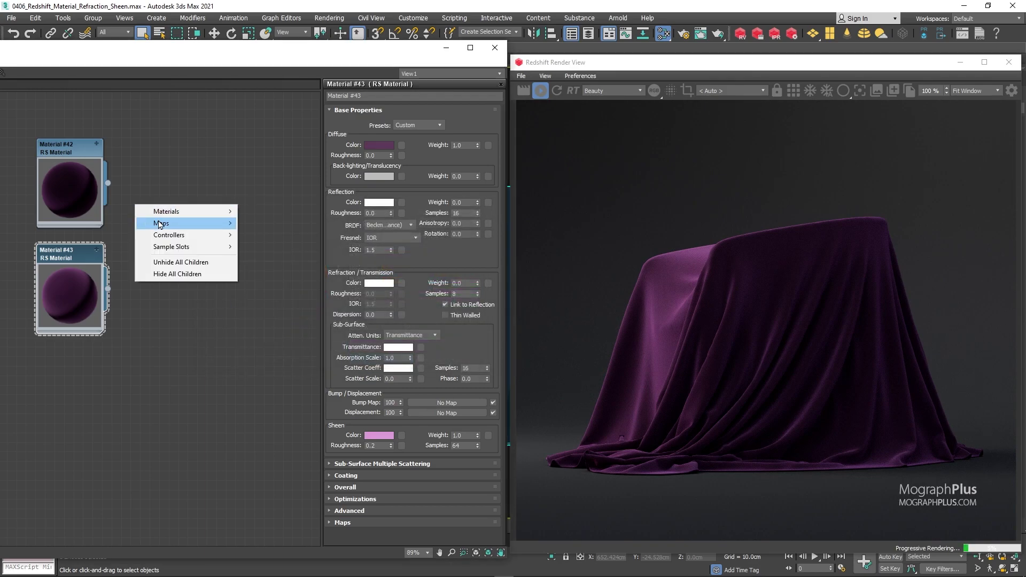
pyautogui.moveTo(289, 238)
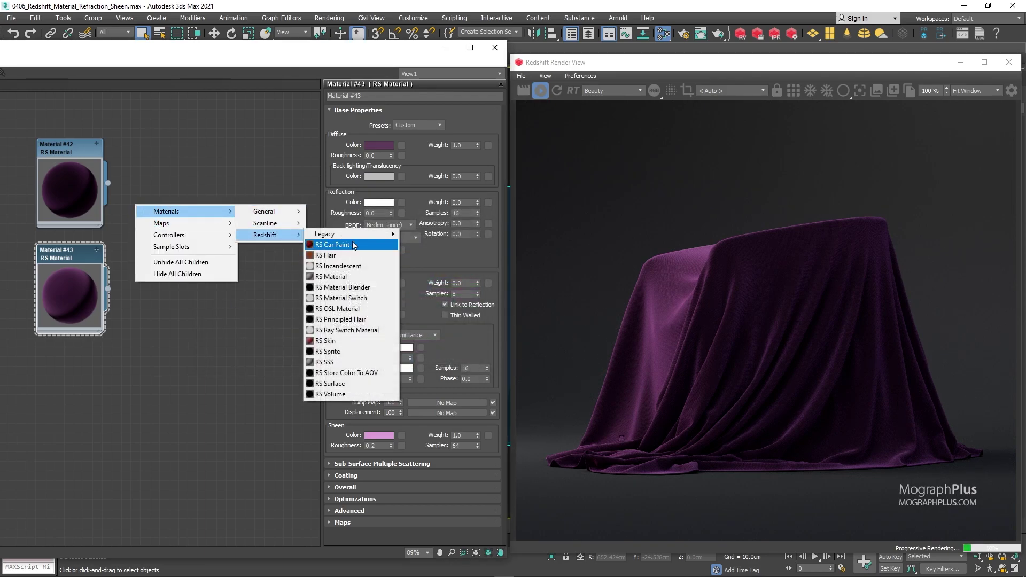
pyautogui.click(378, 289)
pyautogui.moveTo(145, 188); pyautogui.dragTo(247, 182)
pyautogui.rightClick(236, 194)
pyautogui.click(260, 214)
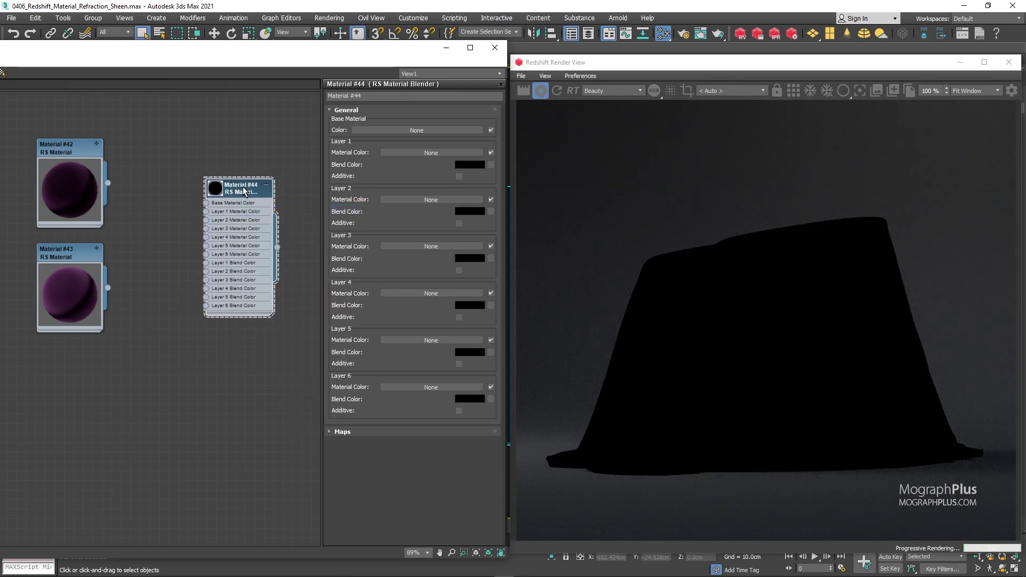
# Connect the darker purple material to the blender's Base Material Color and the lighter one to Layer 1 Material Color.
pyautogui.scroll(3, 238, 245)
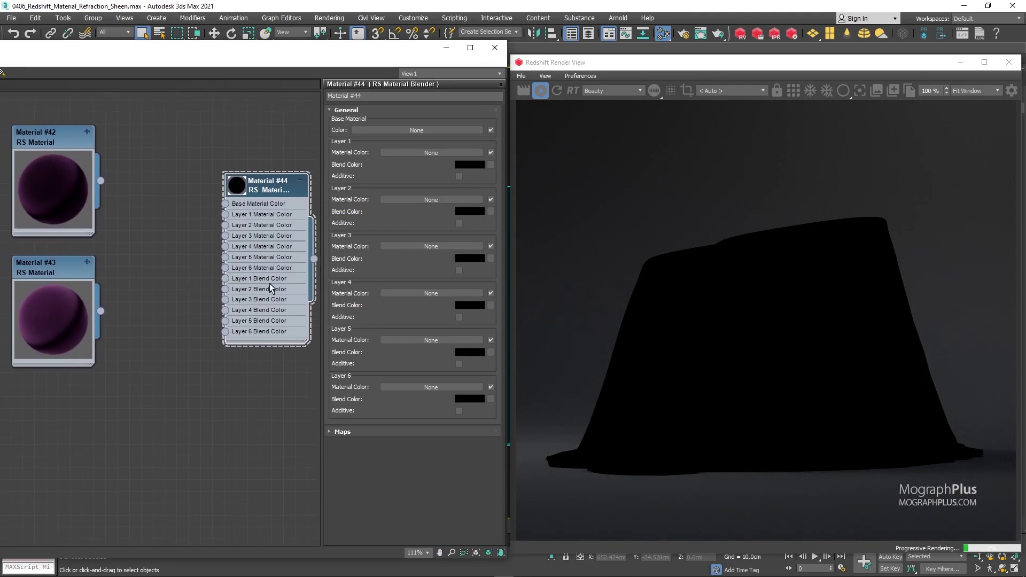
pyautogui.moveTo(184, 283); pyautogui.dragTo(194, 286, button='middle')
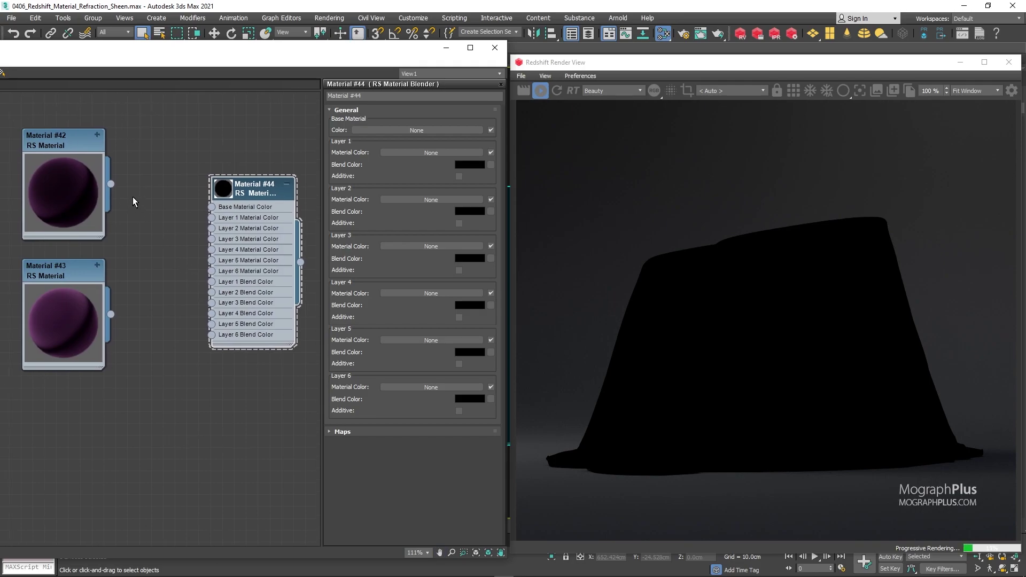
pyautogui.moveTo(111, 185); pyautogui.dragTo(212, 207)
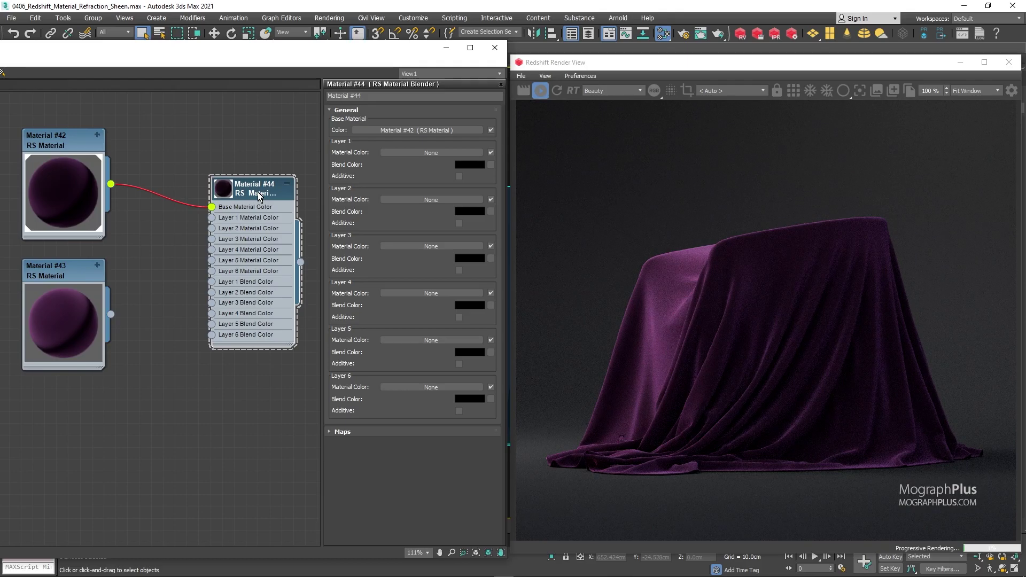
pyautogui.moveTo(111, 315); pyautogui.dragTo(212, 218)
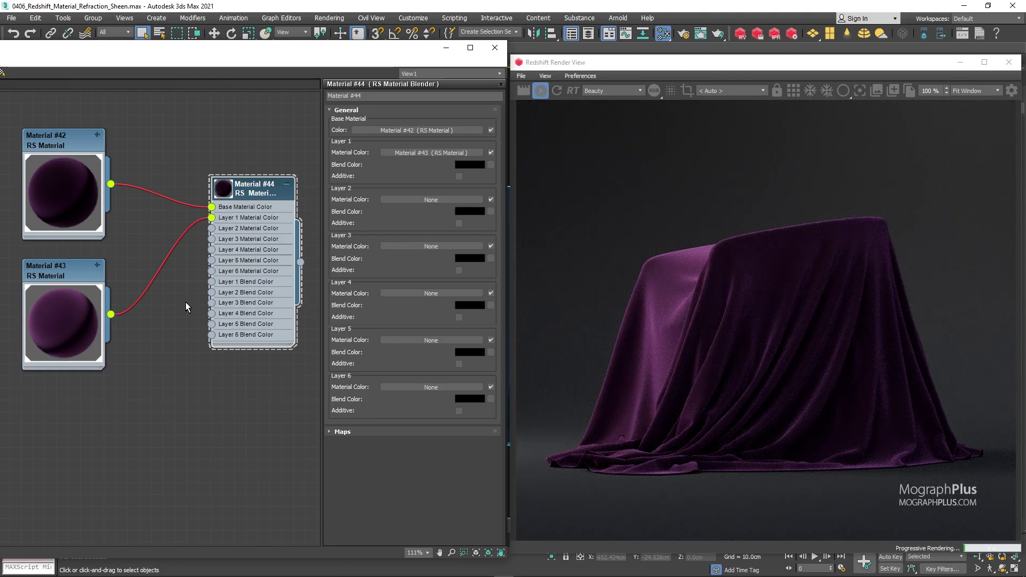
# Add an RS Bitmap loading BW8.png below the two purple materials and connect it to the blender's Layer 1 Blend Color.
pyautogui.rightClick(78, 396)
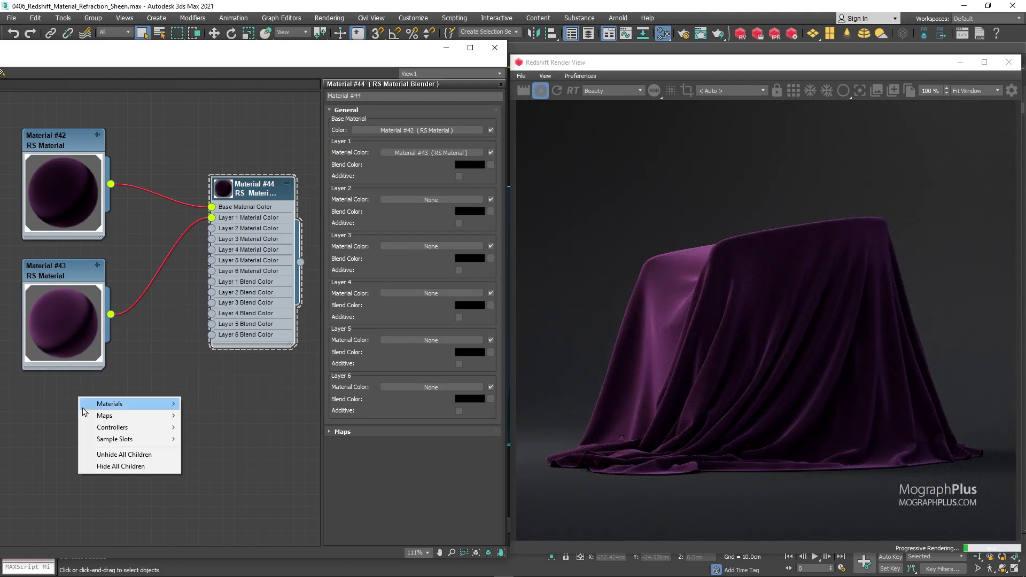
pyautogui.moveTo(154, 419)
pyautogui.moveTo(214, 462)
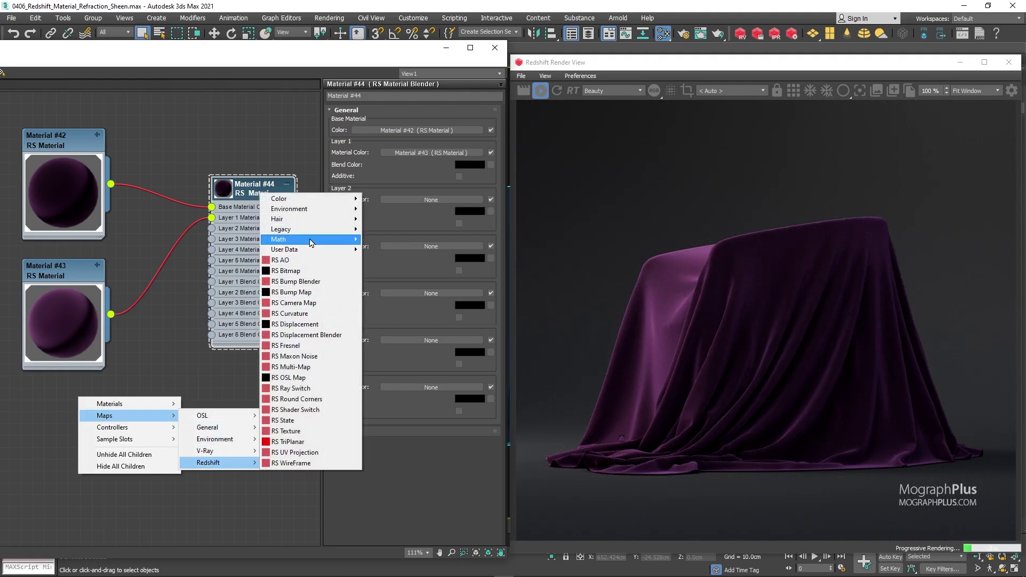
pyautogui.click(321, 275)
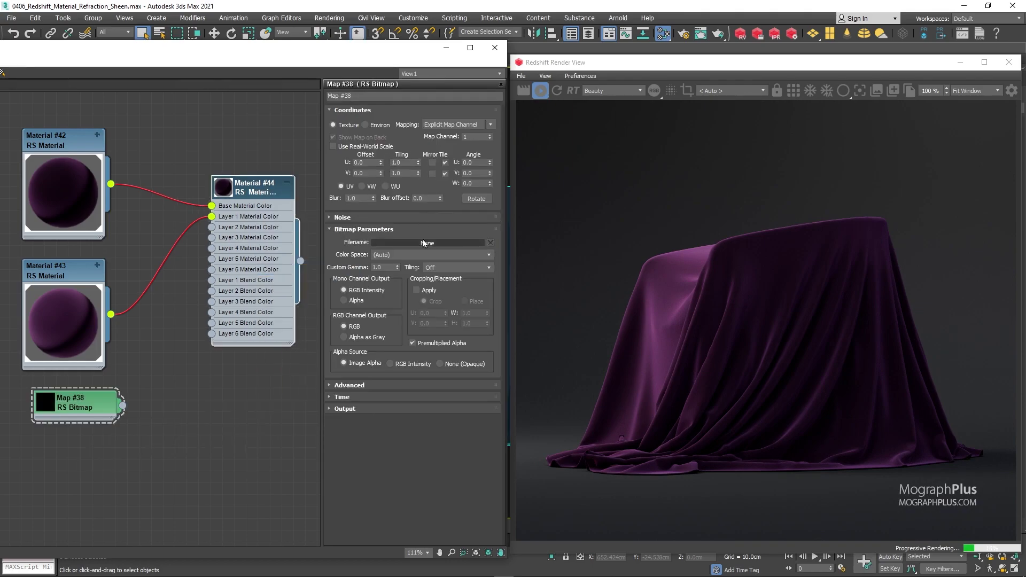
pyautogui.click(422, 239)
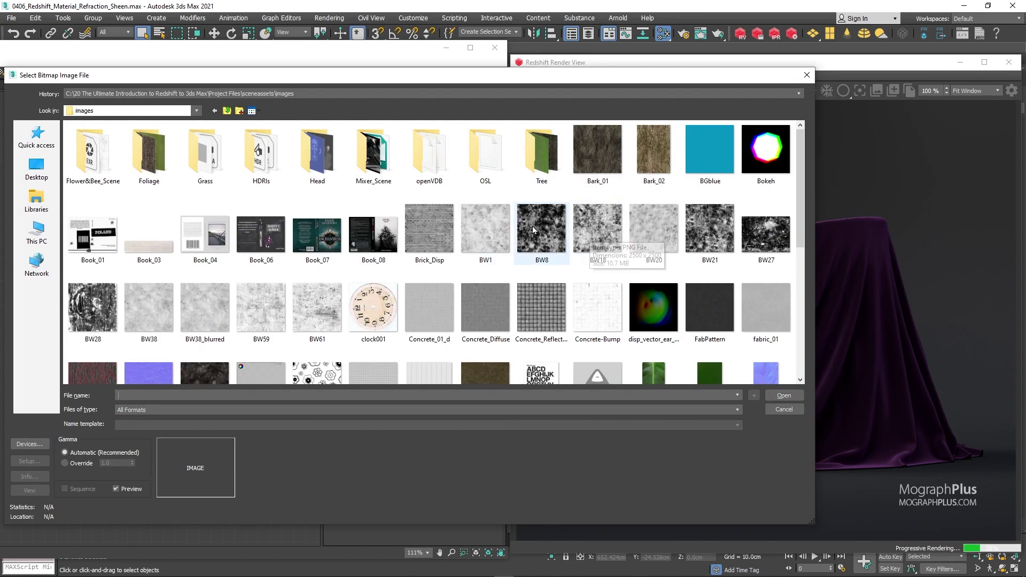
pyautogui.click(533, 226)
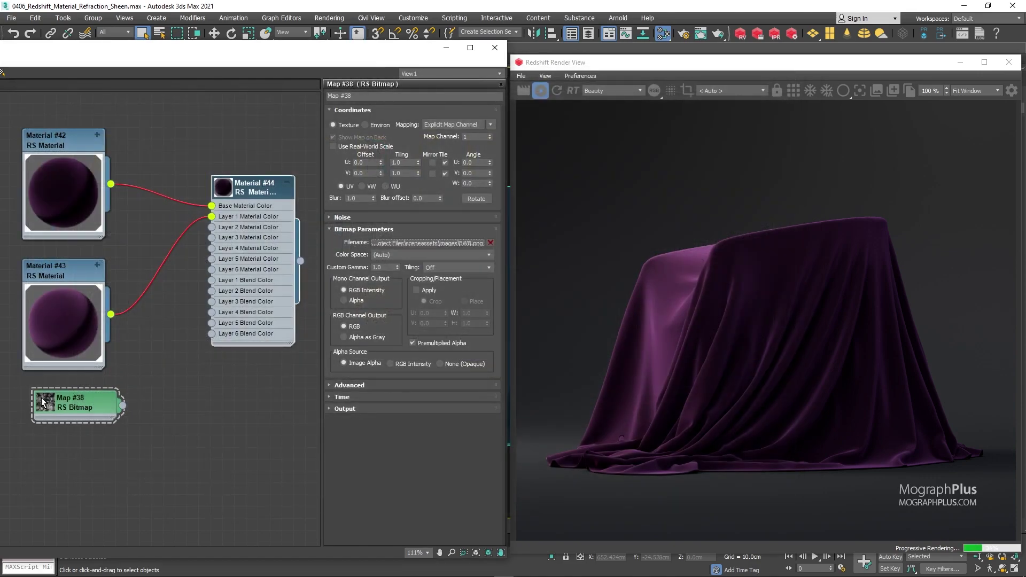
pyautogui.doubleClick(43, 402)
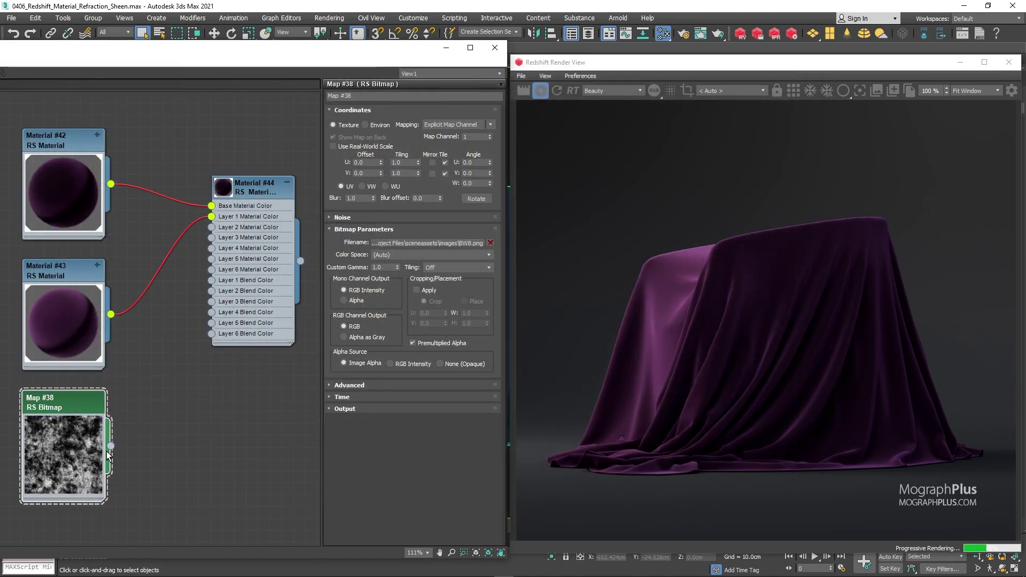
pyautogui.moveTo(174, 388); pyautogui.dragTo(212, 280)
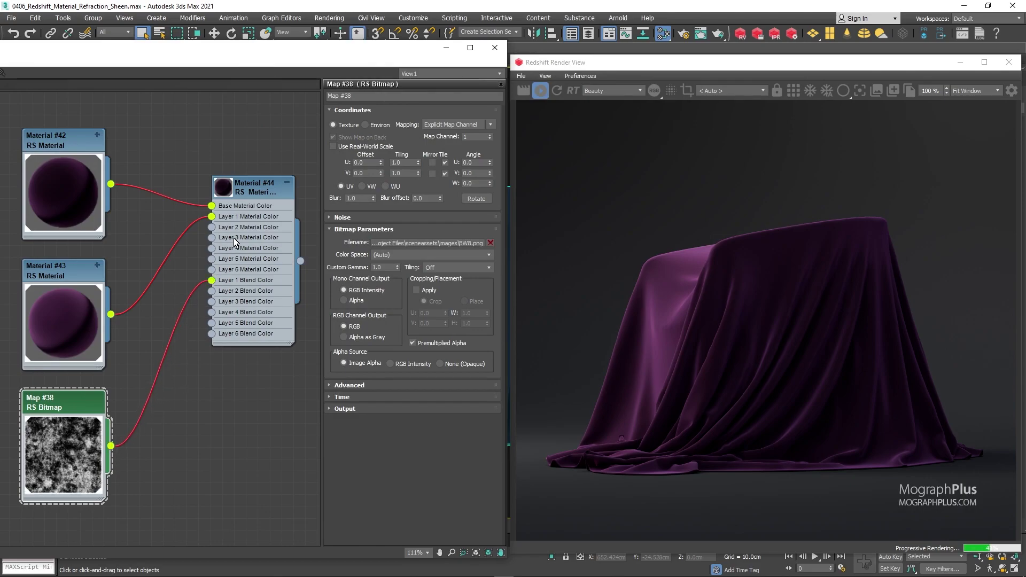
pyautogui.doubleClick(254, 189)
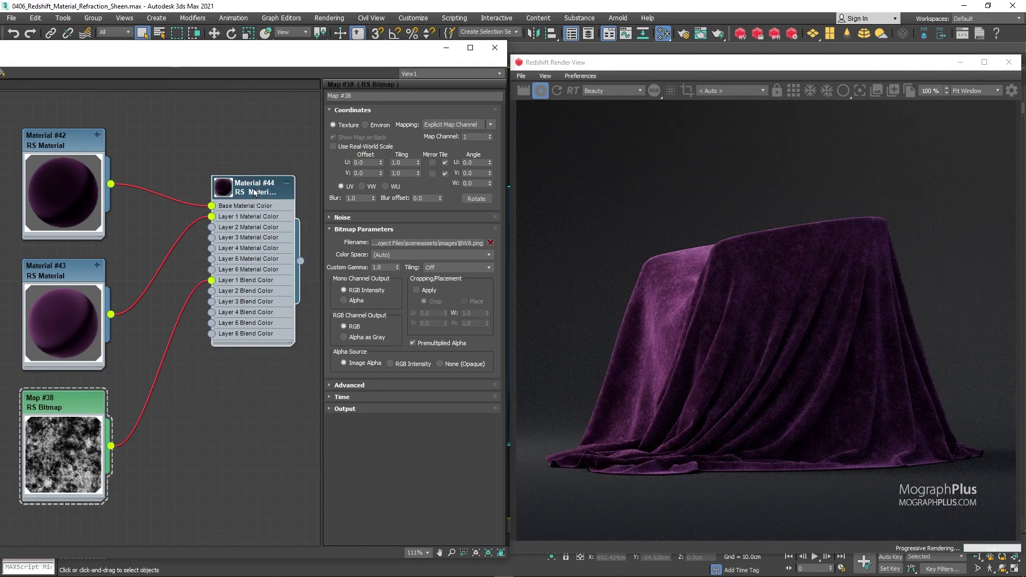
# Set the blend bitmap's U and V tiling to 0.2 and its color space to Raw, and enlarge the blender node's preview.
pyautogui.doubleClick(56, 399)
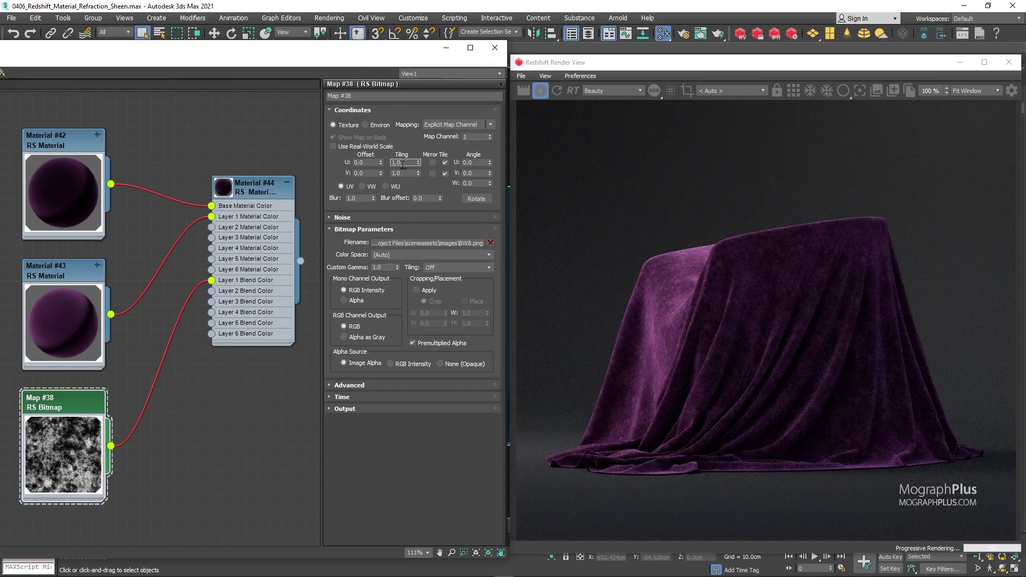
pyautogui.click(404, 164)
pyautogui.write('.2')
pyautogui.press('Tab')
pyautogui.press('Return')
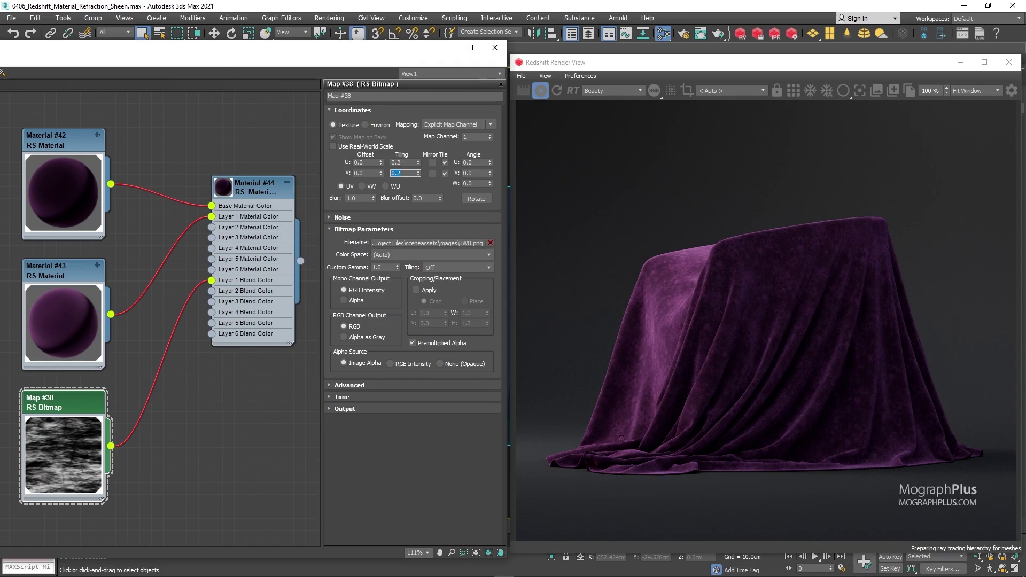
pyautogui.click(416, 256)
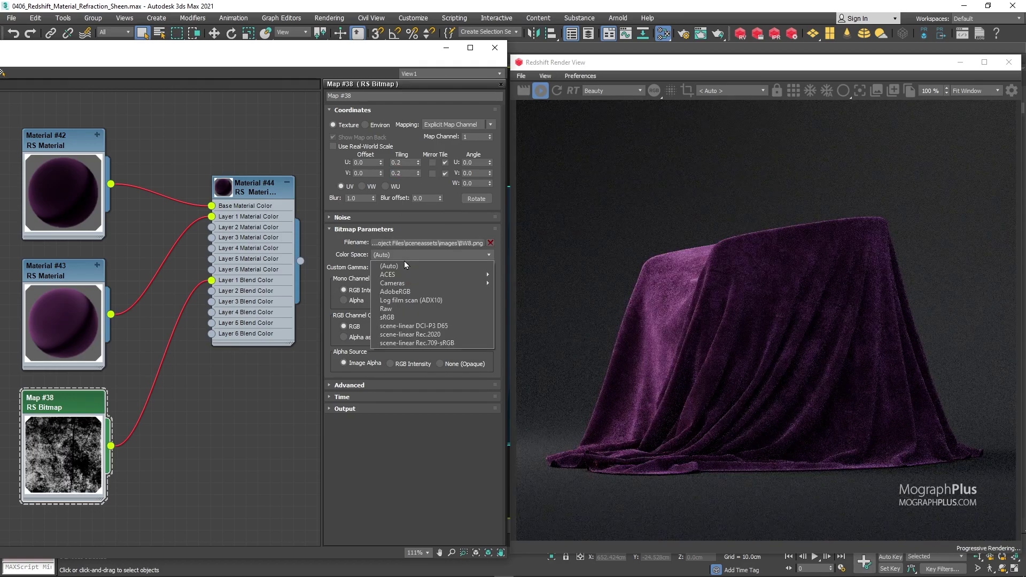
pyautogui.click(418, 309)
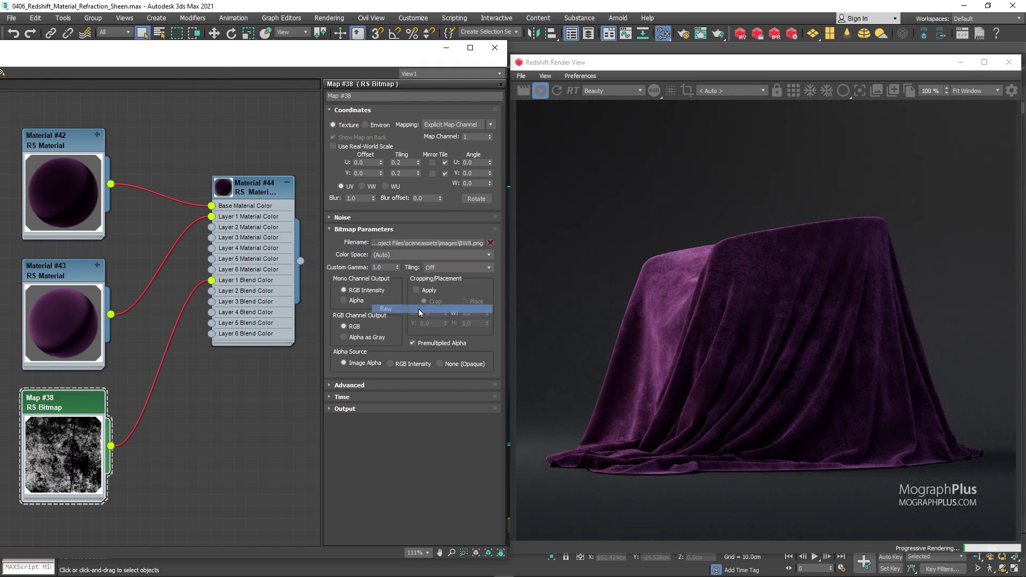
pyautogui.click(249, 187)
pyautogui.doubleClick(249, 187)
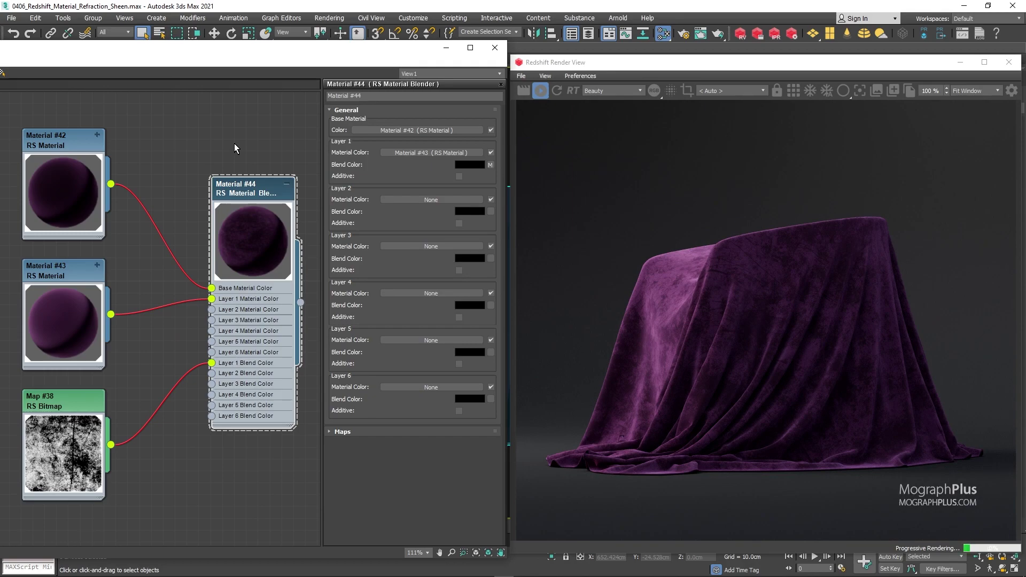
# Add a new RS Material in empty space beside the blender network and assign it to the throw.
pyautogui.scroll(-7, 196, 247)
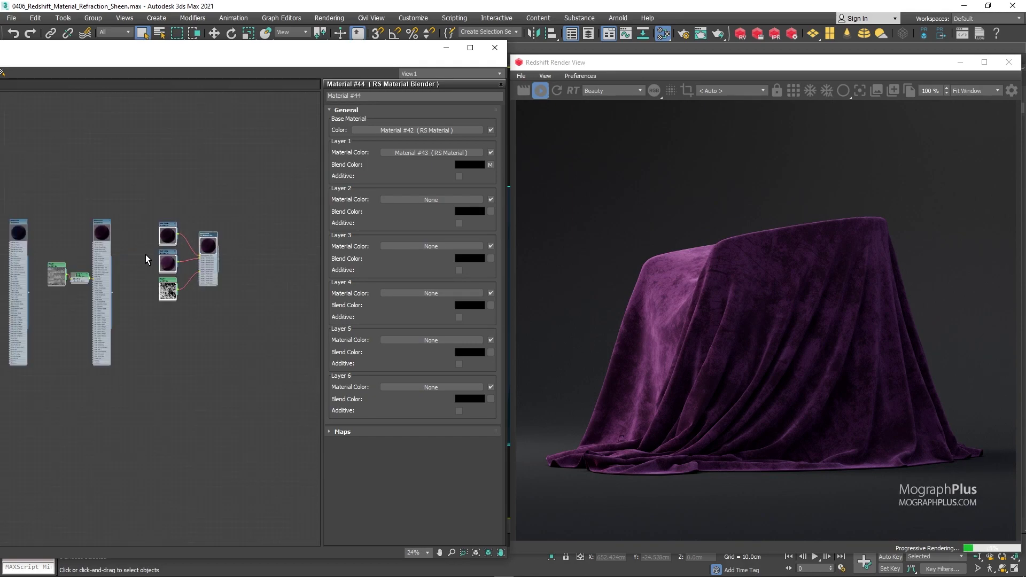
pyautogui.moveTo(145, 255); pyautogui.dragTo(122, 252, button='middle')
pyautogui.scroll(5, 174, 251)
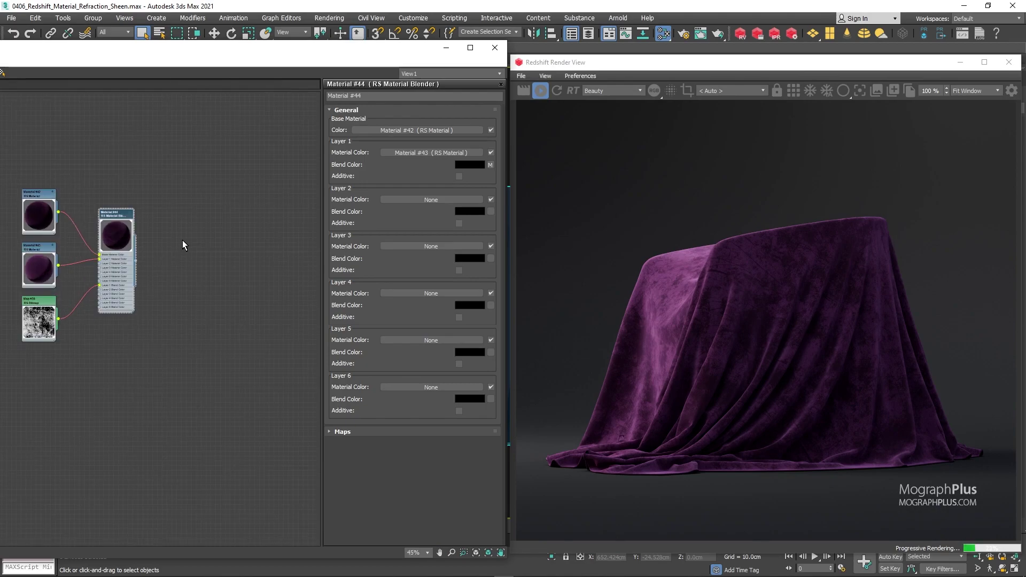
pyautogui.rightClick(195, 198)
pyautogui.moveTo(241, 202)
pyautogui.moveTo(326, 226)
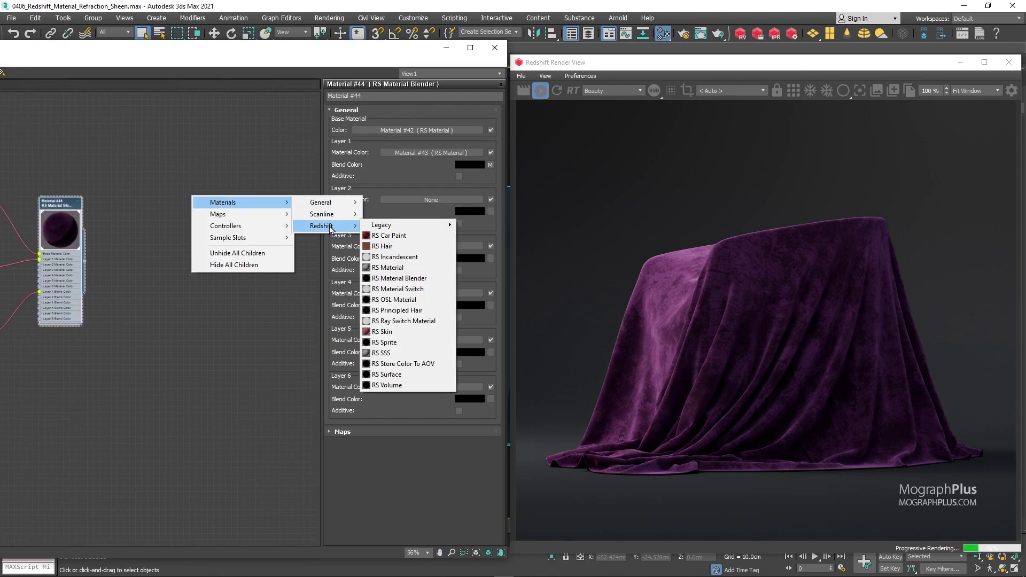
pyautogui.click(417, 268)
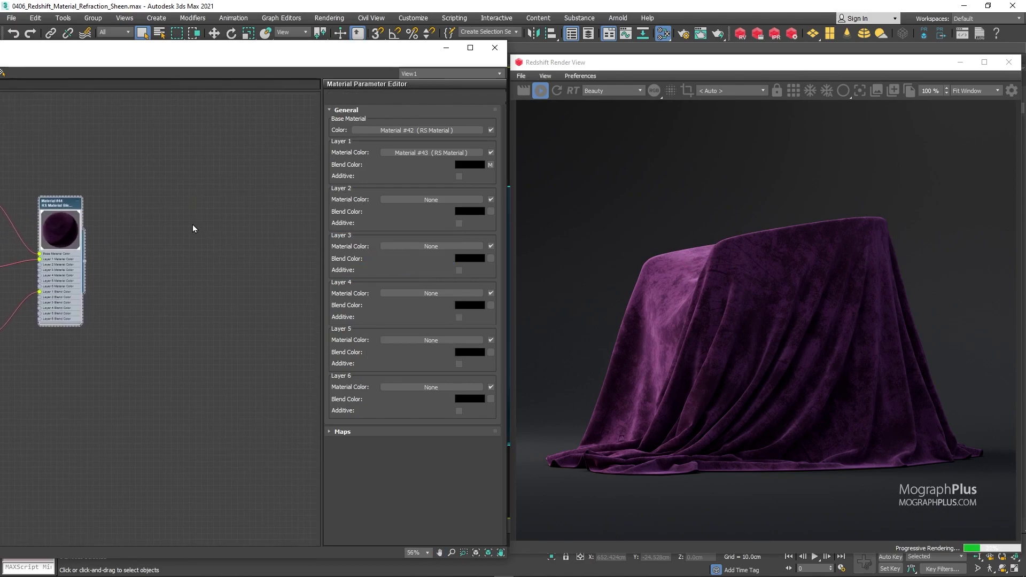
pyautogui.moveTo(185, 197); pyautogui.dragTo(252, 184)
pyautogui.moveTo(181, 202); pyautogui.dragTo(135, 201, button='middle')
pyautogui.rightClick(188, 184)
pyautogui.click(219, 205)
# Set the new material's Reflection weight to 0.
pyautogui.scroll(3, 259, 188)
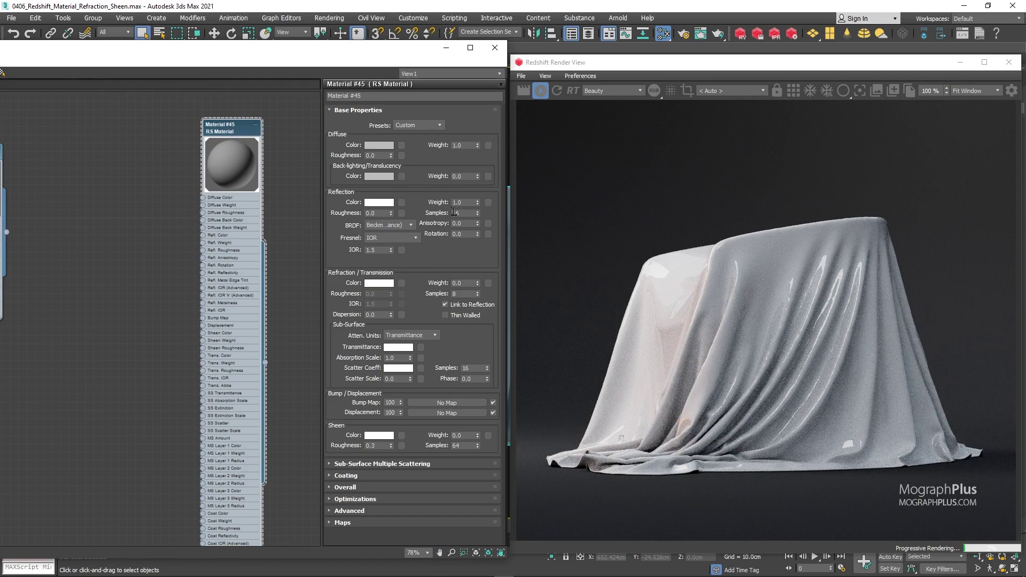
pyautogui.write('0')
pyautogui.press('Return')
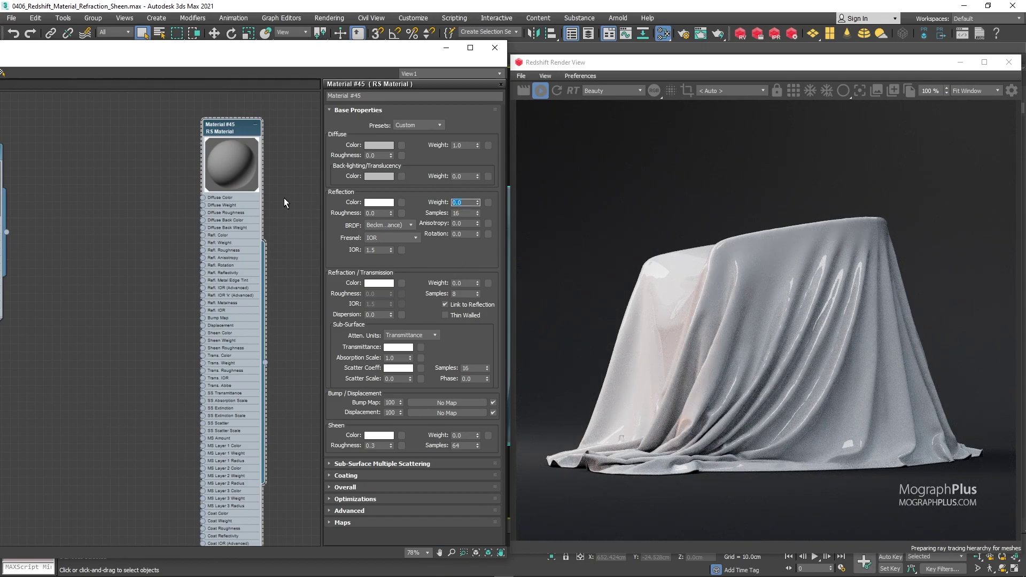
# Add an RS Bitmap loading FabPattern.jpg beside the new material, with U and V tiling of 0.2 and an enlarged preview.
pyautogui.rightClick(97, 220)
pyautogui.moveTo(123, 237)
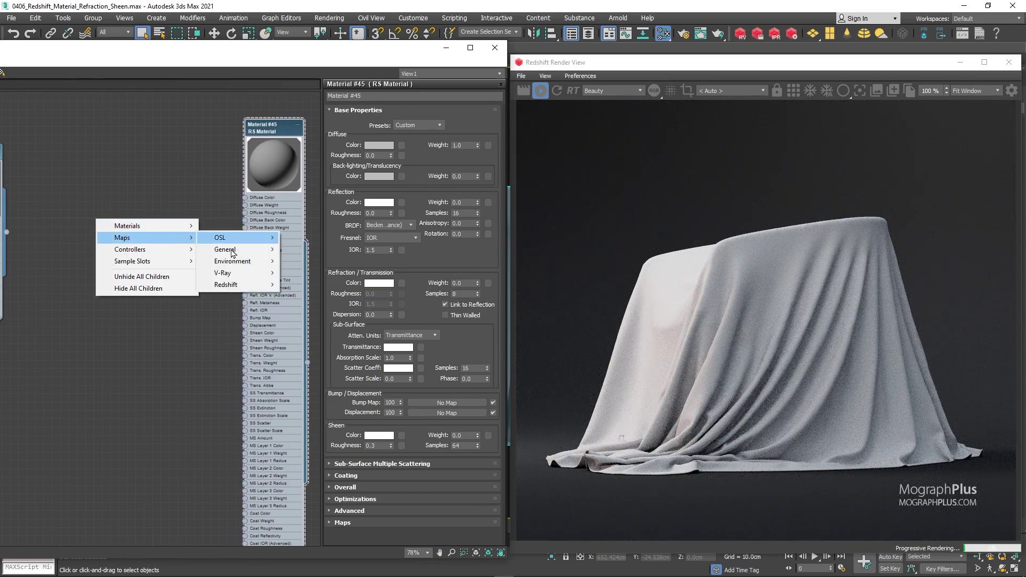
pyautogui.moveTo(228, 284)
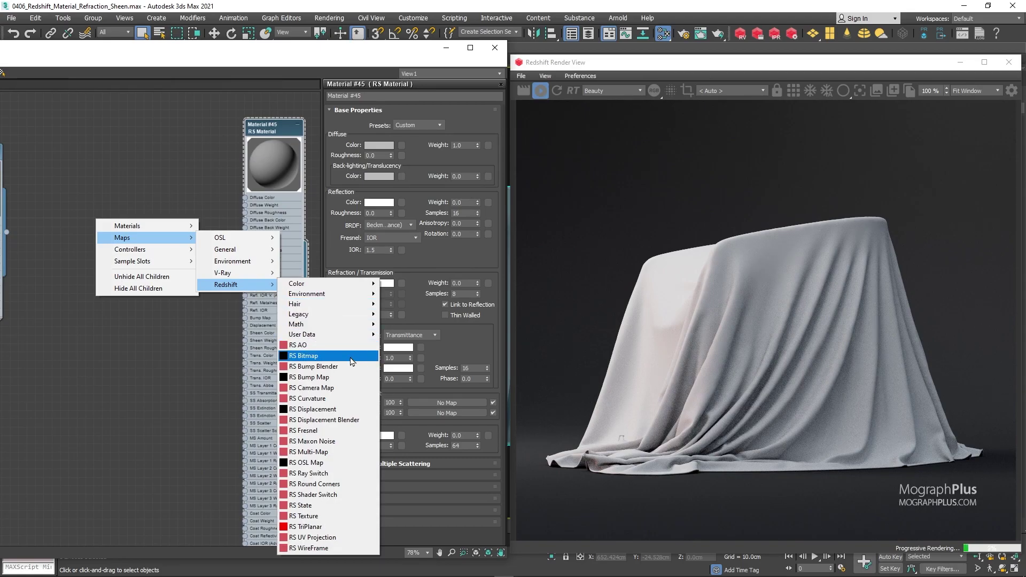
pyautogui.click(351, 356)
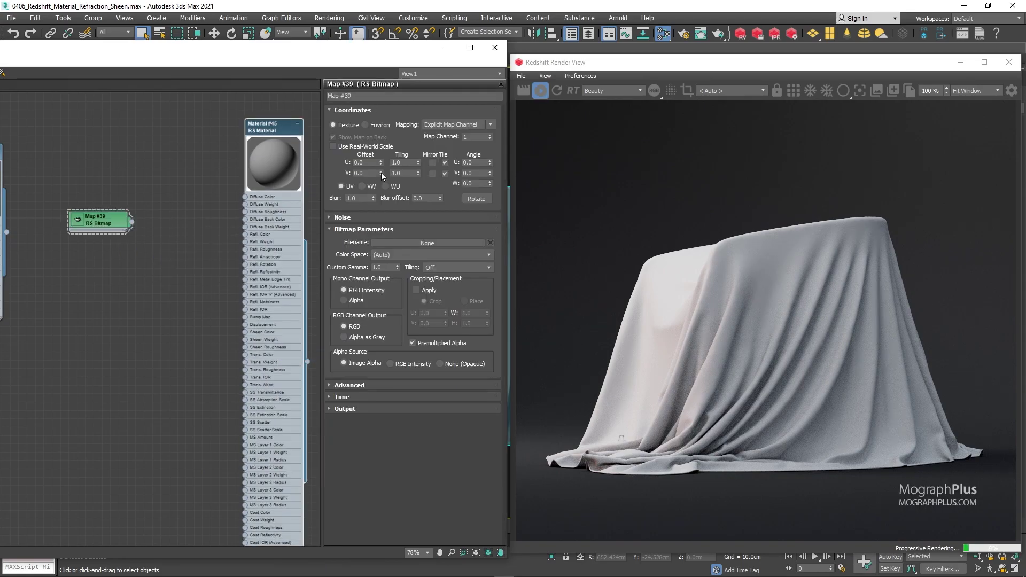
pyautogui.click(415, 243)
pyautogui.click(706, 300)
pyautogui.doubleClick(705, 300)
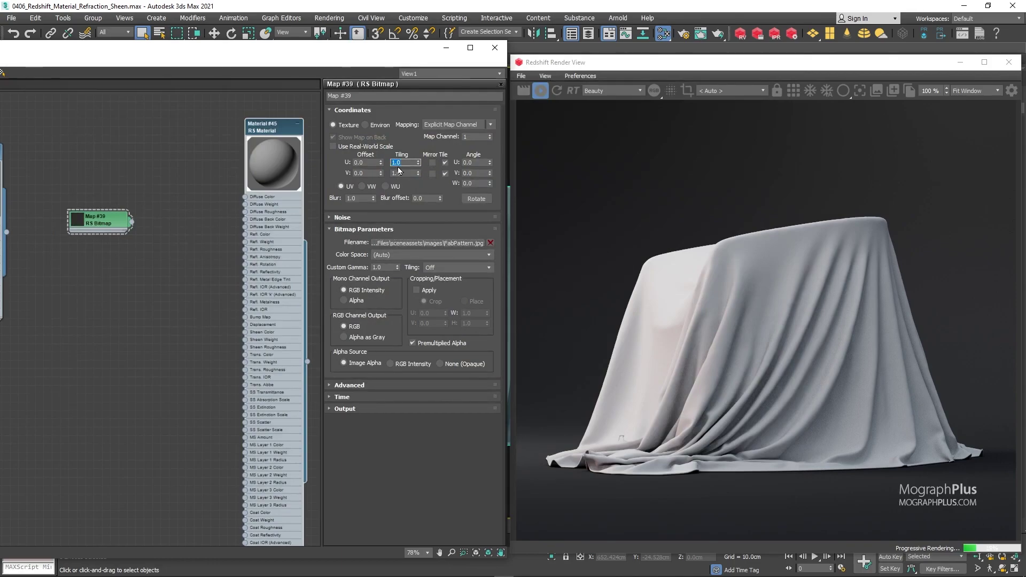
pyautogui.write('.2')
pyautogui.press('Tab')
pyautogui.click(76, 219)
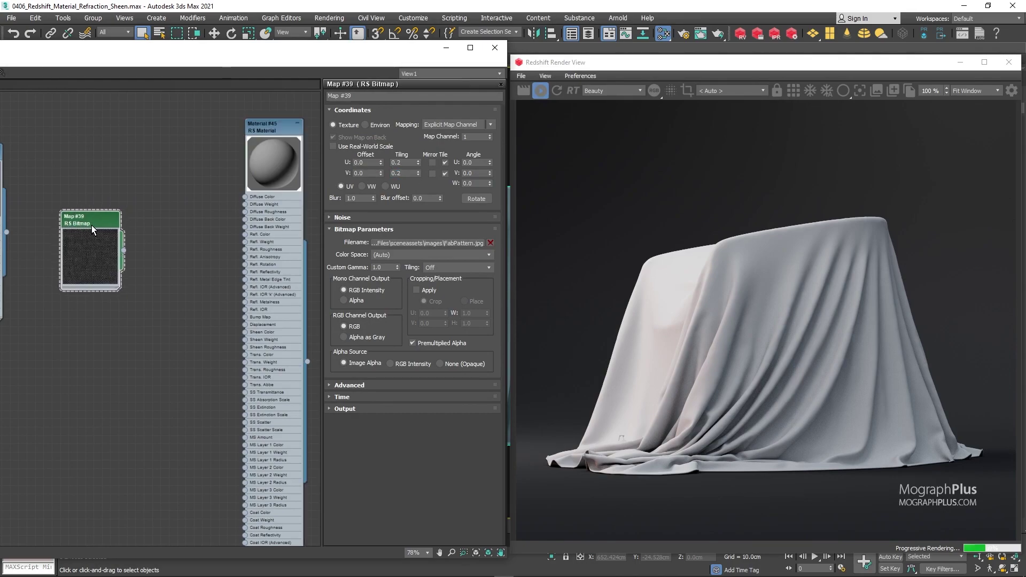
# Connect the fabric pattern bitmap to the new material's Diffuse Color and set the bitmap's color space to sRGB.
pyautogui.moveTo(124, 254); pyautogui.dragTo(245, 197)
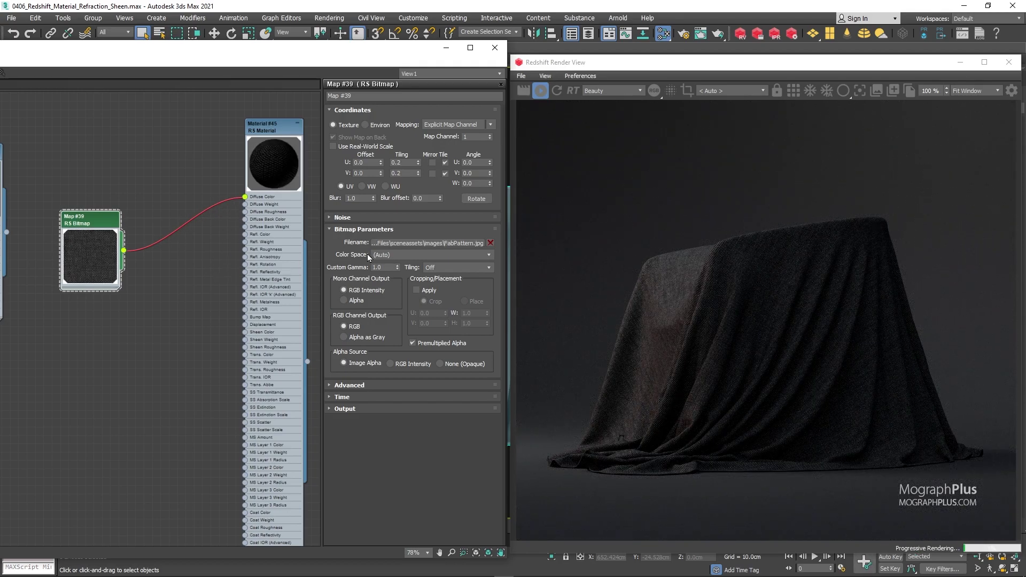
pyautogui.click(383, 255)
pyautogui.click(434, 316)
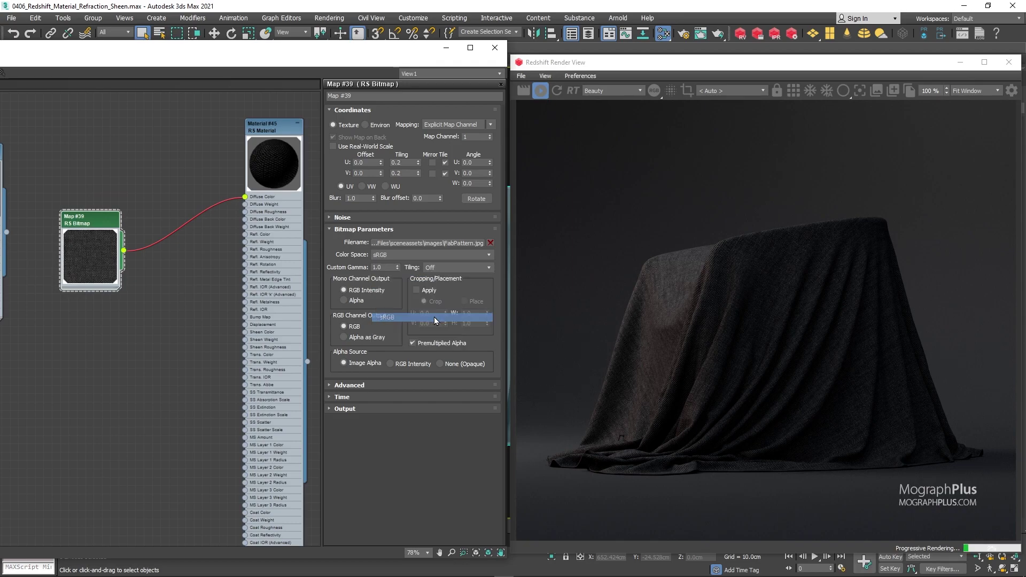
# Route the fabric pattern bitmap through a new Color Correction map into the material's Sheen Color.
pyautogui.moveTo(102, 230); pyautogui.dragTo(129, 279)
pyautogui.moveTo(160, 297)
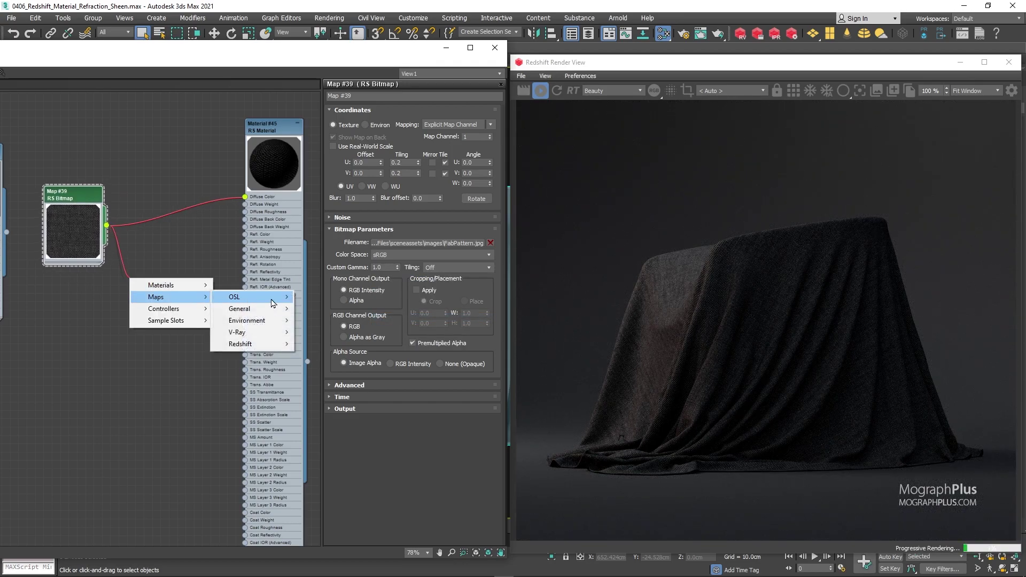
pyautogui.moveTo(272, 313)
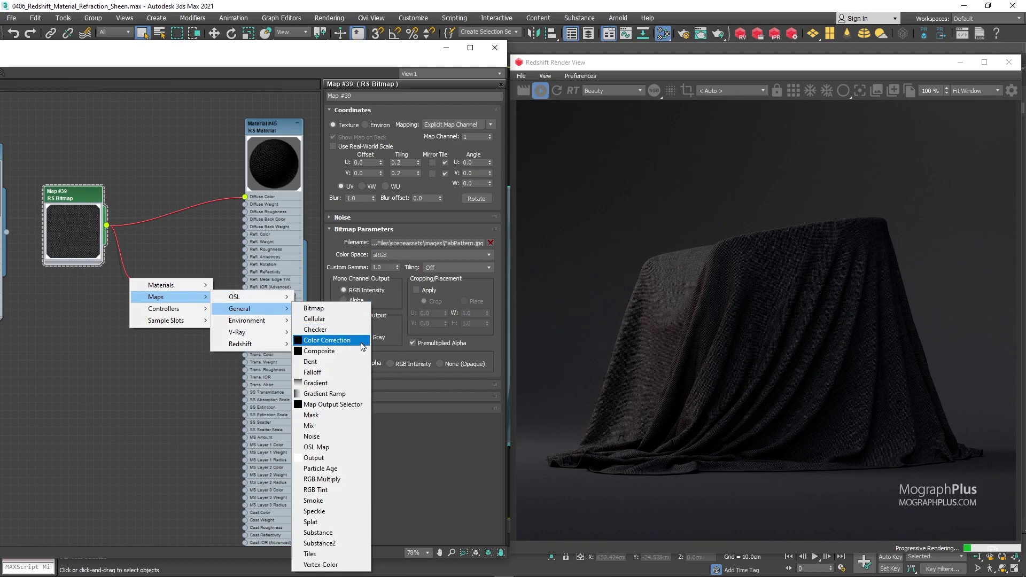
pyautogui.click(361, 341)
pyautogui.moveTo(147, 281); pyautogui.dragTo(171, 293)
pyautogui.doubleClick(141, 288)
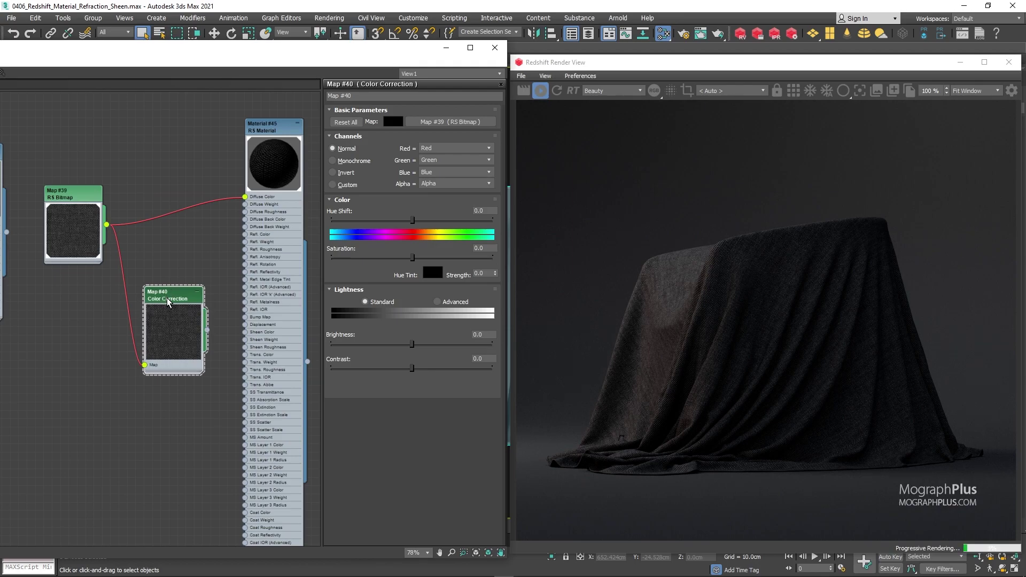
pyautogui.scroll(3, 227, 293)
pyautogui.moveTo(211, 310); pyautogui.dragTo(177, 297, button='middle')
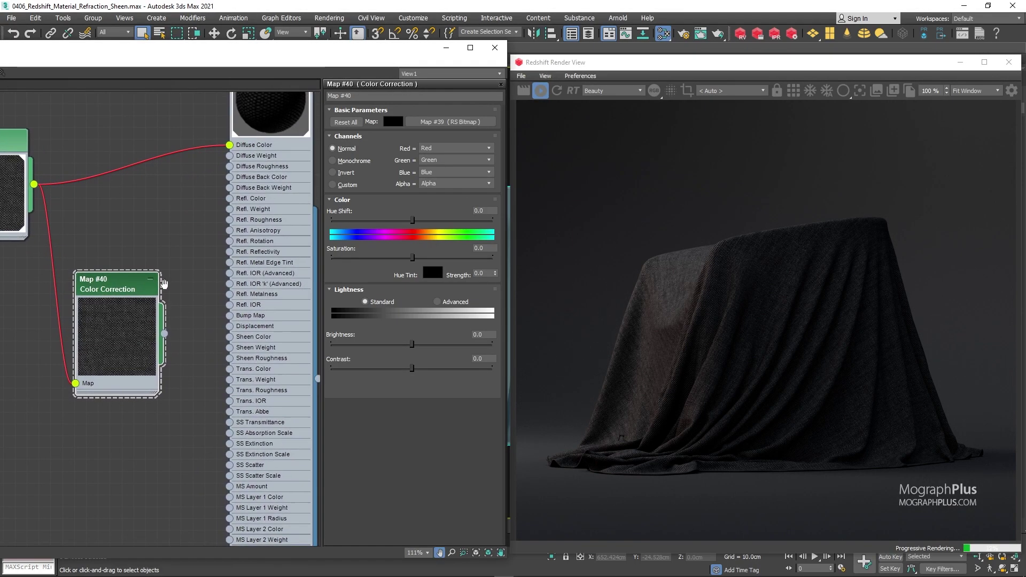
pyautogui.moveTo(164, 336); pyautogui.dragTo(228, 338)
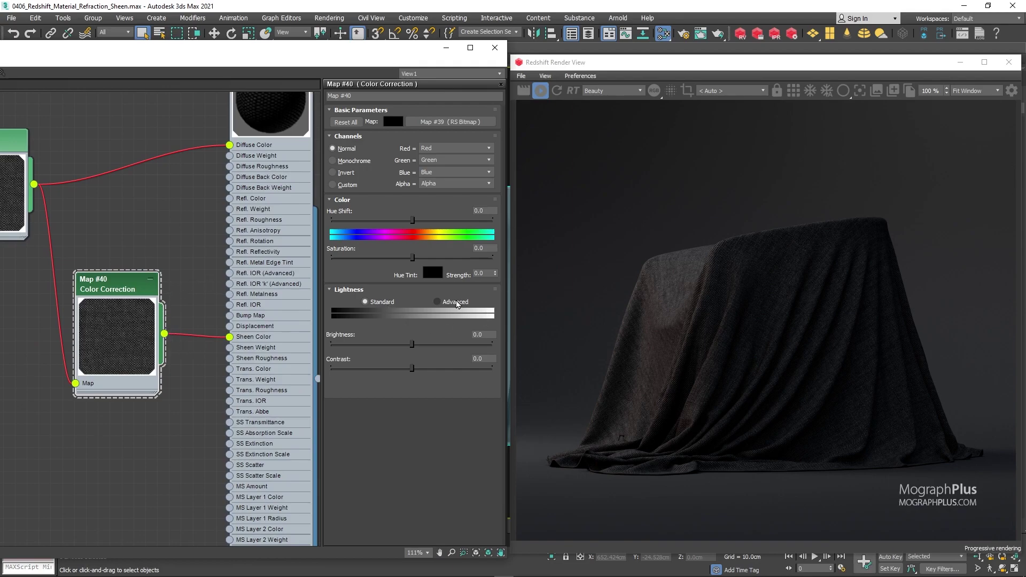
# Switch the Color Correction's lightness to Advanced and set the RGB Gamma/Contrast to 3.
pyautogui.click(455, 302)
pyautogui.doubleClick(406, 343)
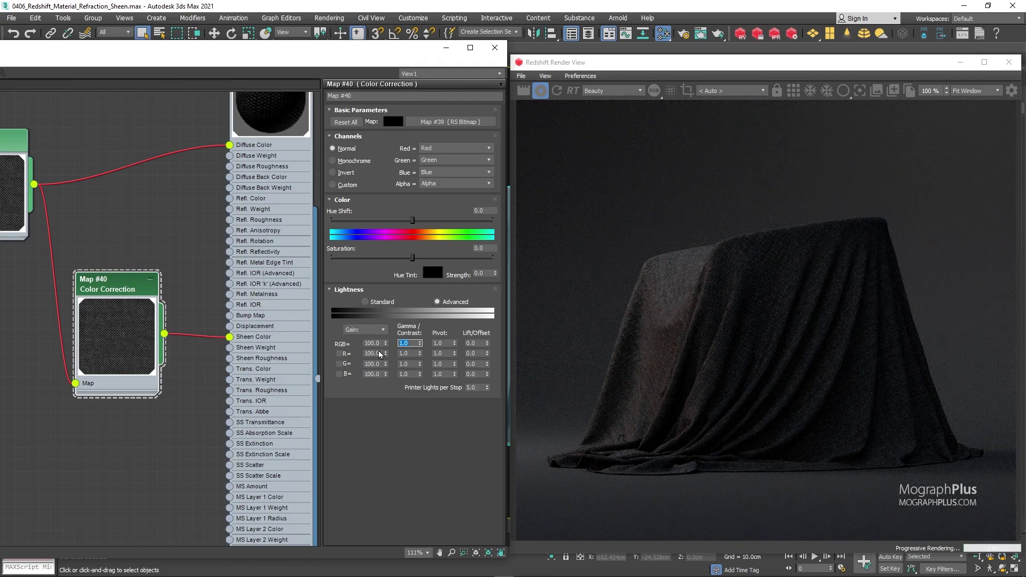
pyautogui.write('3')
pyautogui.press('Return')
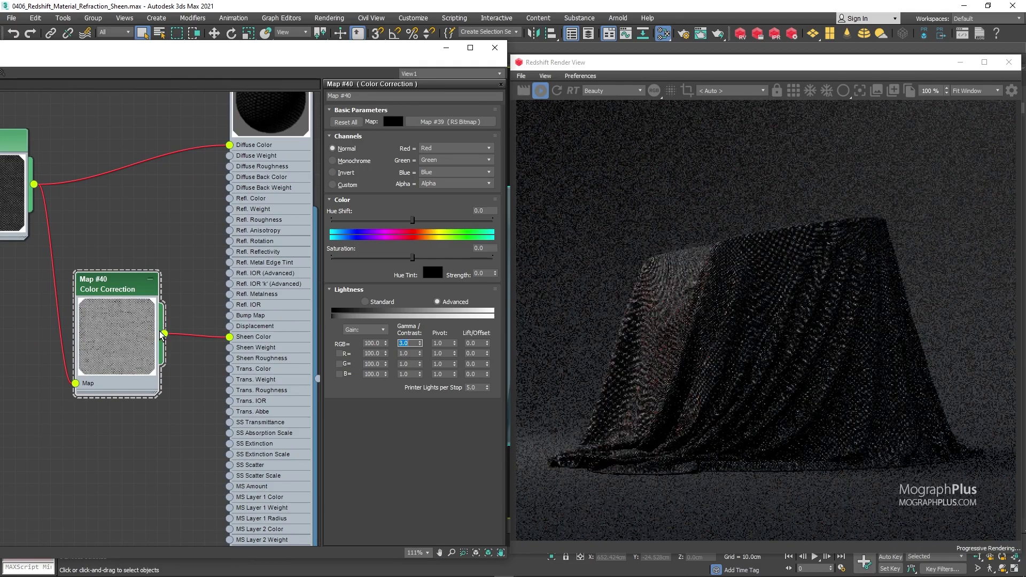
# Set the fabric material's Sheen weight to 0.6.
pyautogui.scroll(-1, 103, 274)
pyautogui.moveTo(103, 274); pyautogui.dragTo(147, 268, button='middle')
pyautogui.scroll(-2, 163, 261)
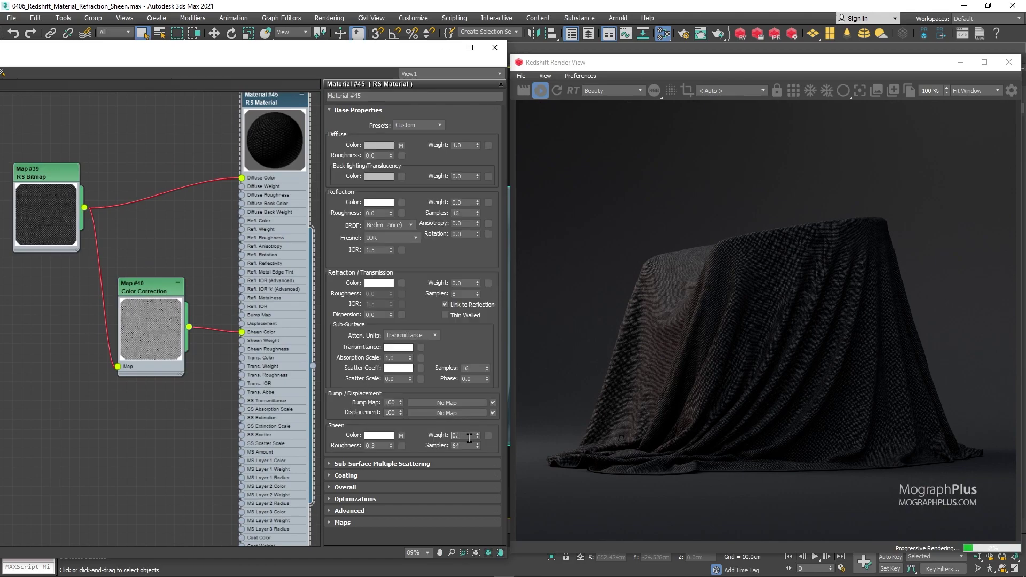
pyautogui.press('Return')
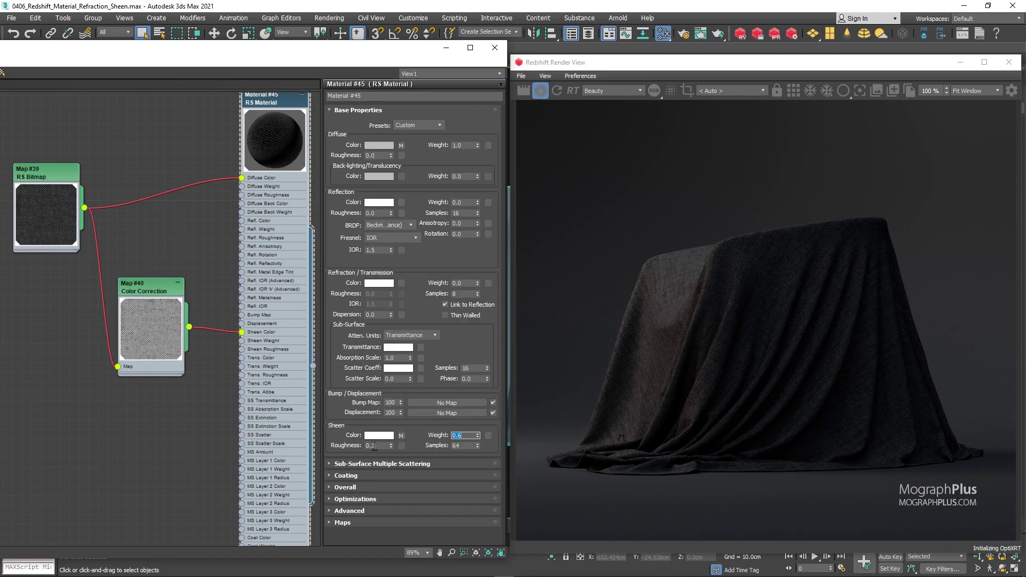
pyautogui.click(380, 445)
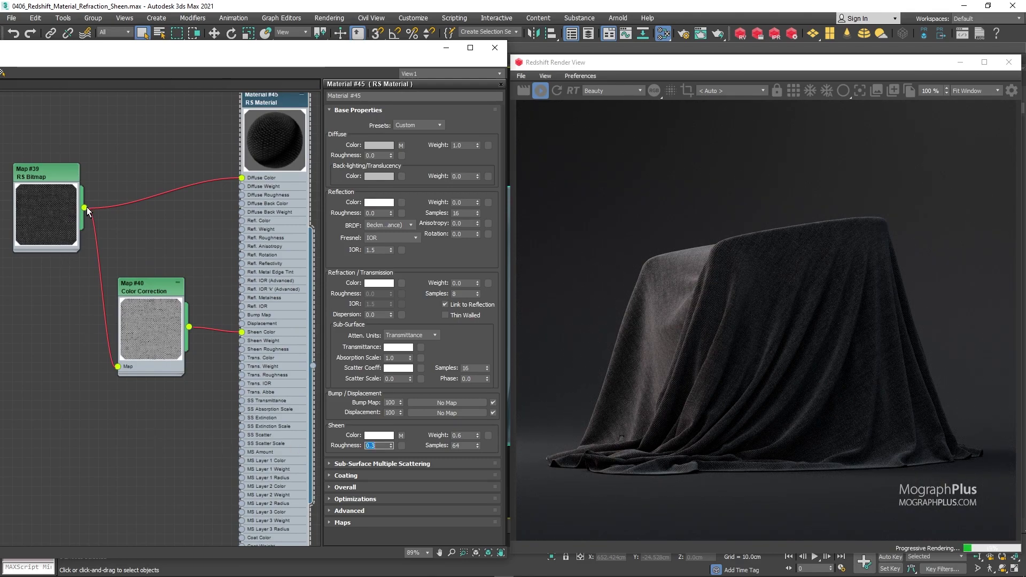
# Add an RS Bump Map below the Color Correction, fed by the fabric bitmap through its Texture Input.
pyautogui.moveTo(79, 273); pyautogui.dragTo(113, 424)
pyautogui.moveTo(140, 441)
pyautogui.moveTo(270, 489)
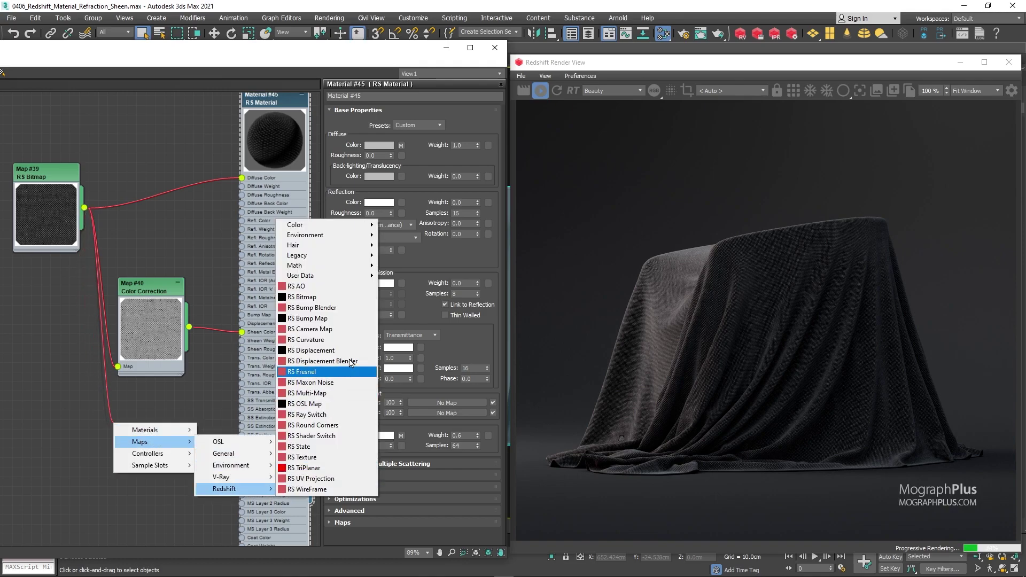
pyautogui.click(348, 321)
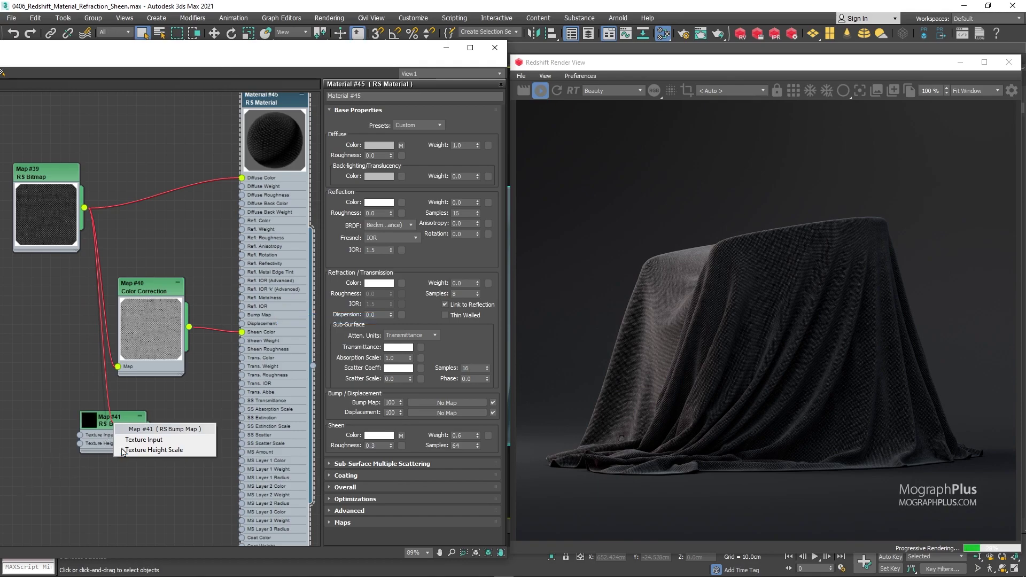
pyautogui.click(143, 440)
pyautogui.moveTo(117, 425); pyautogui.dragTo(136, 427)
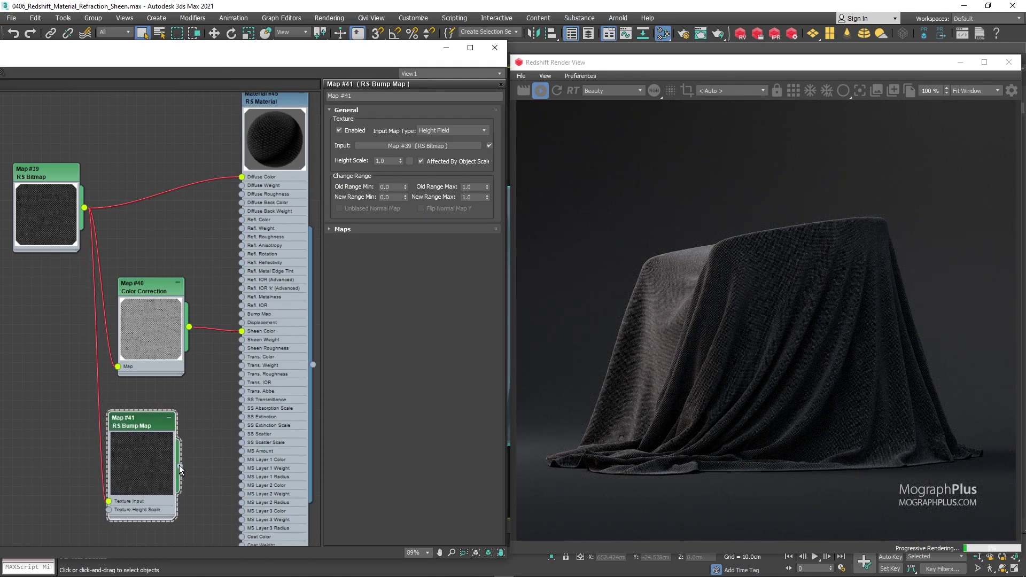
# Connect the RS Bump Map to the fabric material's Bump Map input.
pyautogui.moveTo(183, 449); pyautogui.dragTo(207, 381)
pyautogui.click(185, 393)
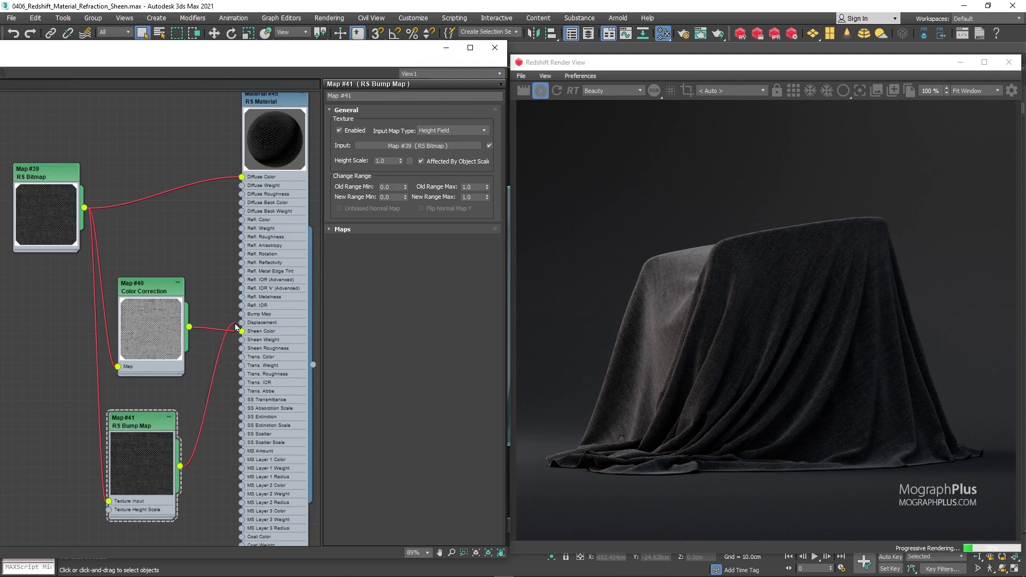
pyautogui.moveTo(235, 327); pyautogui.dragTo(241, 313)
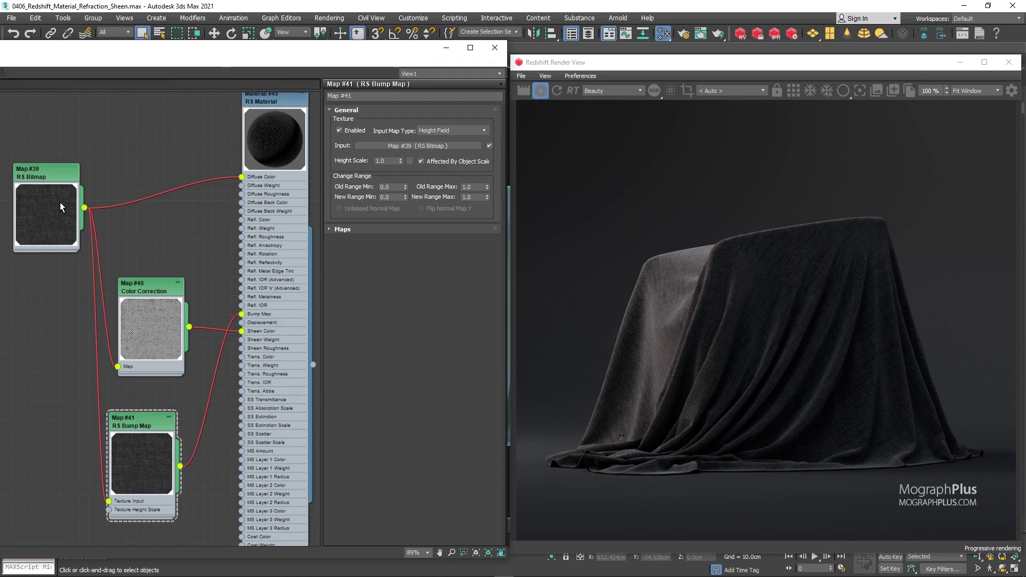
pyautogui.doubleClick(50, 174)
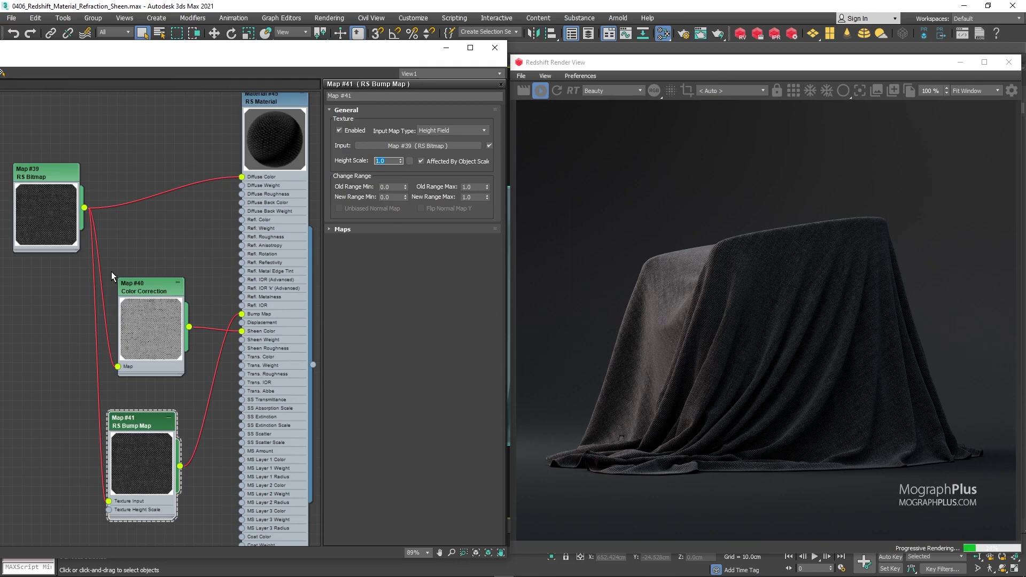
# Duplicate the fabric material with all its maps, place the copy beside the original and assign it to the throw.
pyautogui.scroll(-5, 111, 271)
pyautogui.moveTo(219, 185); pyautogui.dragTo(83, 348)
pyautogui.moveTo(158, 341); pyautogui.dragTo(211, 343)
pyautogui.moveTo(211, 343)
pyautogui.mouseDown(button='middle')
pyautogui.moveTo(172, 327)
pyautogui.moveTo(134, 332)
pyautogui.mouseUp(button='middle')
pyautogui.keyDown('shift'); pyautogui.moveTo(115, 219); pyautogui.dragTo(283, 220); pyautogui.keyUp('shift')
pyautogui.doubleClick(284, 221)
pyautogui.moveTo(201, 235); pyautogui.dragTo(143, 229, button='middle')
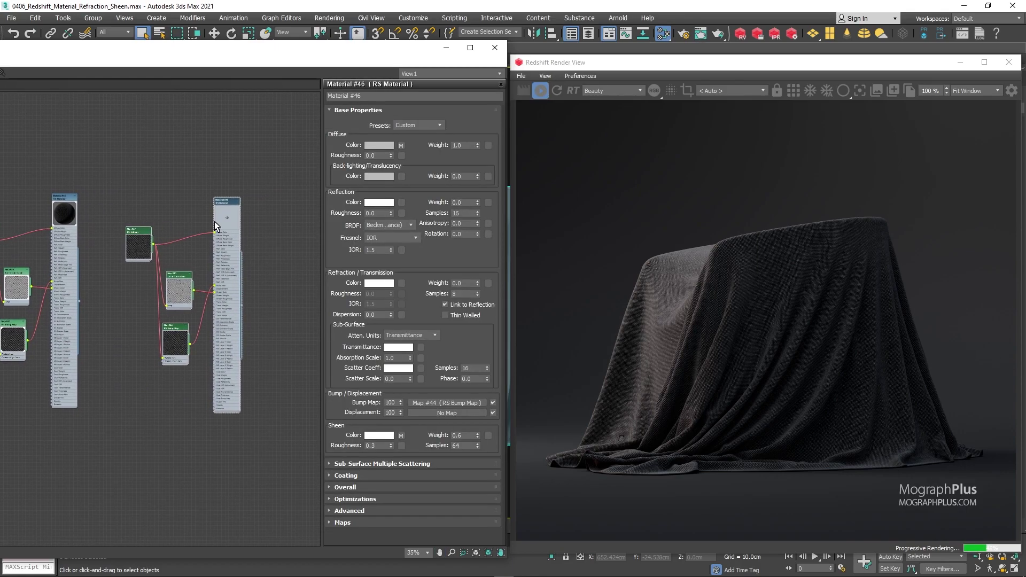
pyautogui.moveTo(213, 221); pyautogui.dragTo(261, 223)
pyautogui.scroll(5, 260, 161)
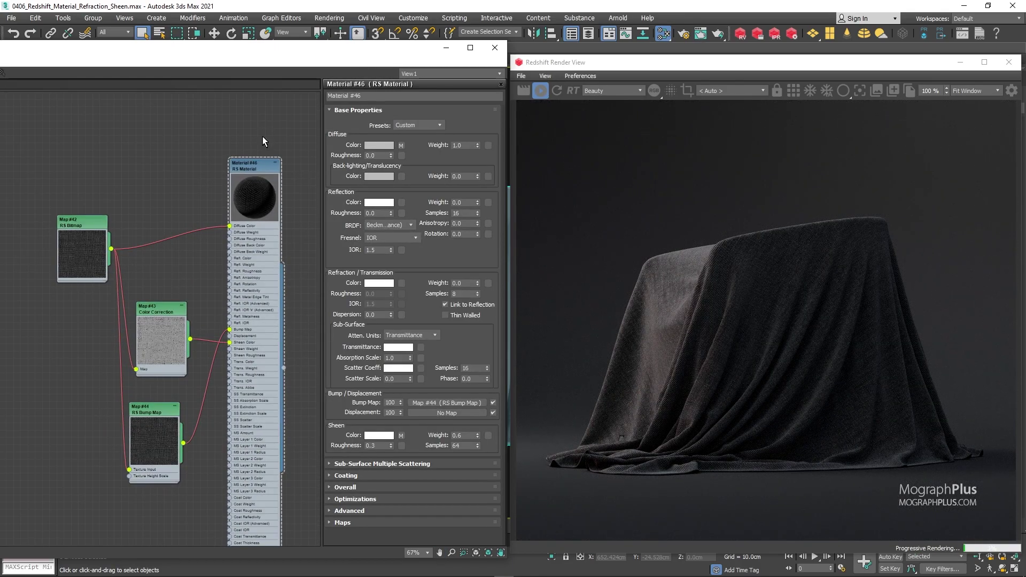
pyautogui.rightClick(255, 170)
pyautogui.click(269, 187)
# Add a Composite map between the copied bitmap and the copied material, and give it a second layer.
pyautogui.rightClick(122, 170)
pyautogui.moveTo(160, 190)
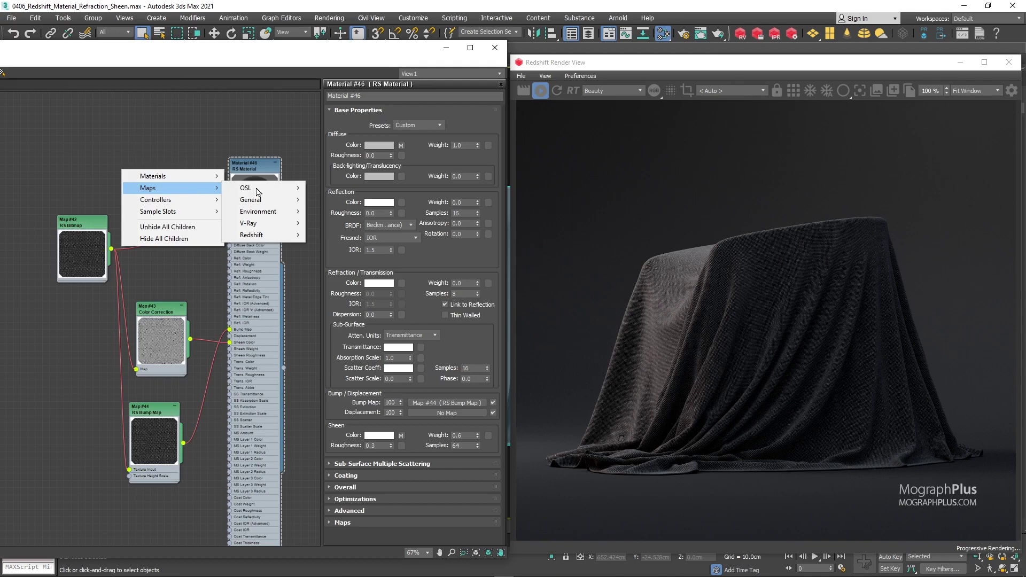
pyautogui.moveTo(262, 200)
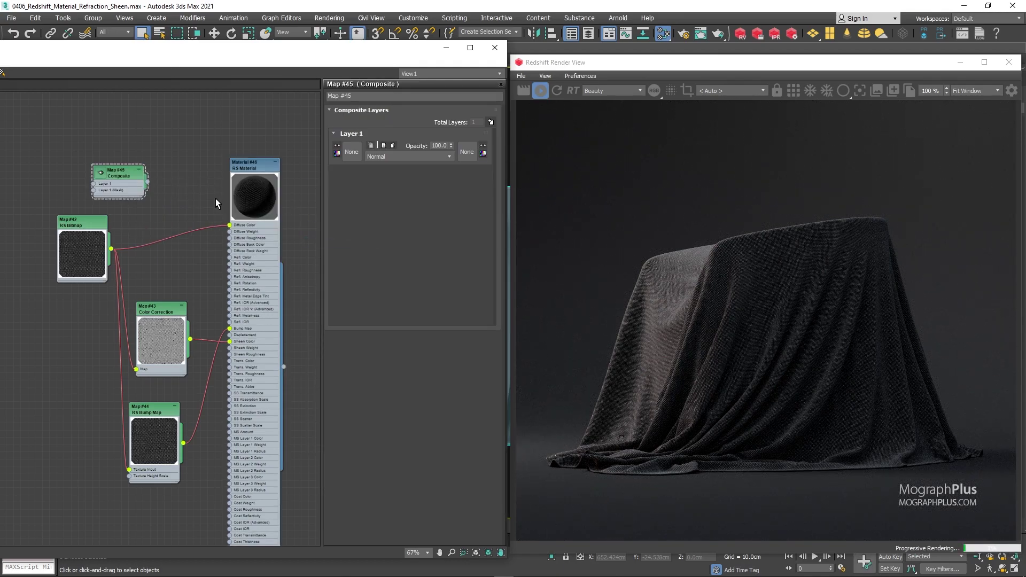
pyautogui.moveTo(258, 171); pyautogui.dragTo(286, 171)
pyautogui.moveTo(101, 177); pyautogui.dragTo(195, 185)
pyautogui.doubleClick(194, 183)
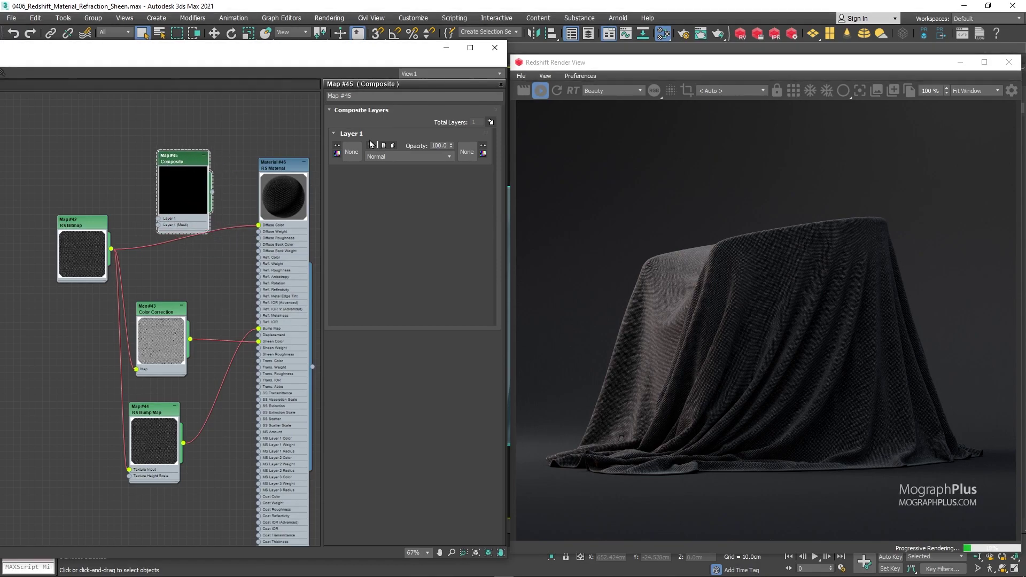
pyautogui.click(491, 124)
# Connect the fabric bitmap to Layer 1 of the Composite map and make room around the nodes.
pyautogui.scroll(2, 160, 219)
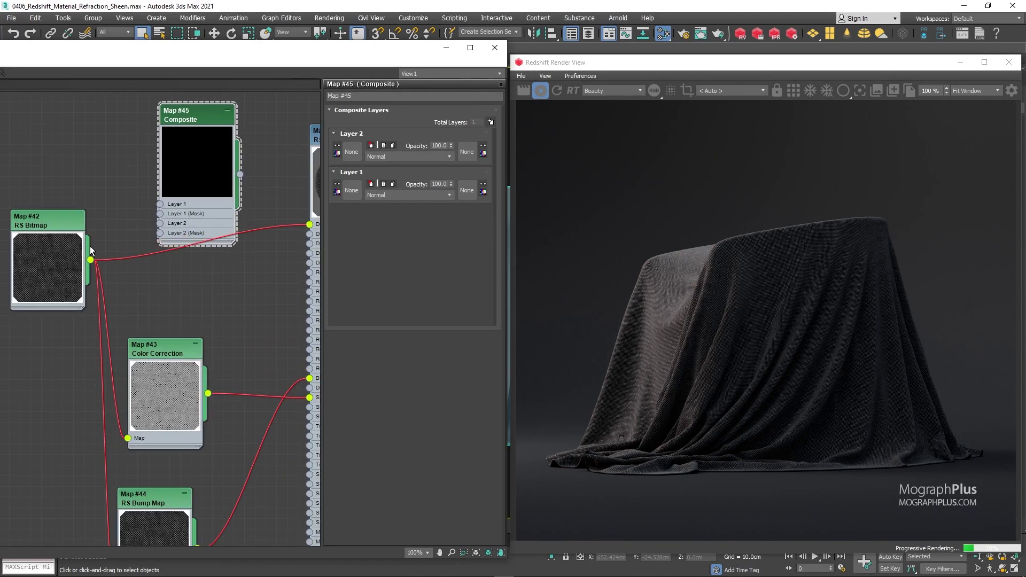
pyautogui.moveTo(89, 260); pyautogui.dragTo(159, 205)
pyautogui.scroll(-2, 163, 265)
pyautogui.moveTo(160, 265); pyautogui.dragTo(171, 319, button='middle')
pyautogui.moveTo(102, 320); pyautogui.dragTo(51, 349)
pyautogui.moveTo(186, 266); pyautogui.dragTo(194, 244)
pyautogui.moveTo(109, 233); pyautogui.dragTo(156, 234, button='middle')
# Add an RS Color Constant map above the bitmap and connect it to Layer 2 of the Composite map.
pyautogui.rightClick(104, 226)
pyautogui.moveTo(124, 245)
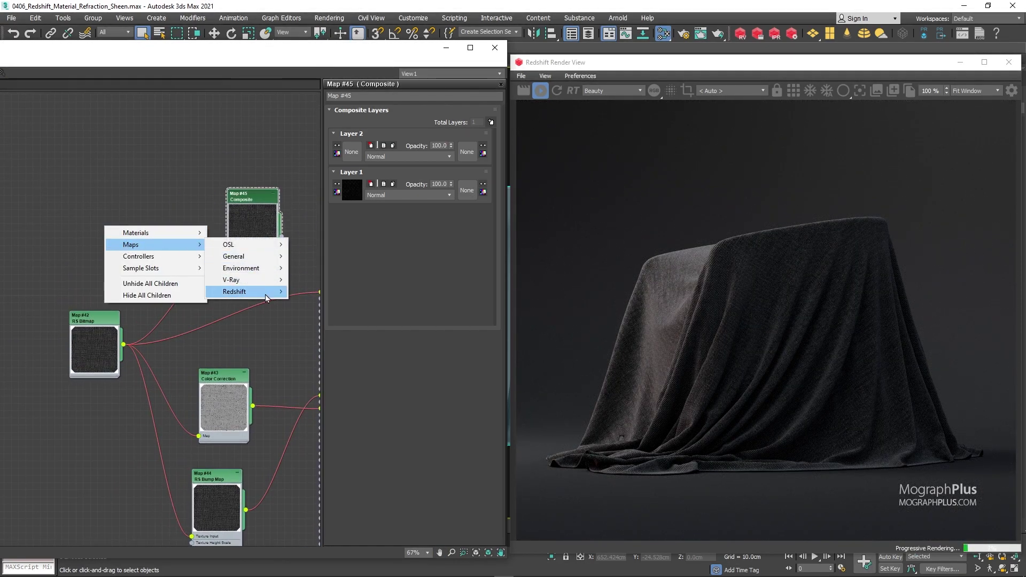
pyautogui.moveTo(236, 291)
pyautogui.moveTo(362, 291)
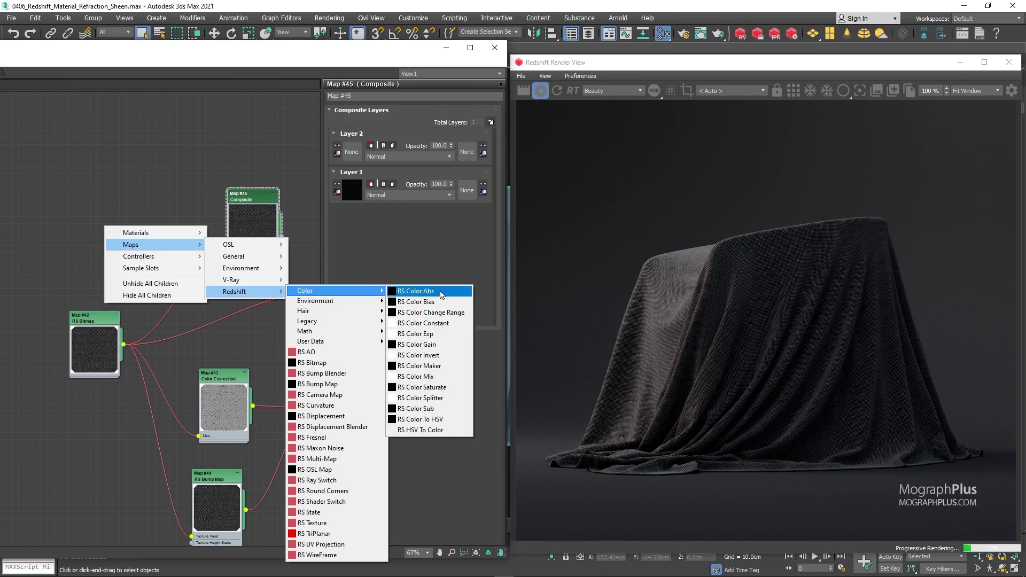
pyautogui.click(457, 322)
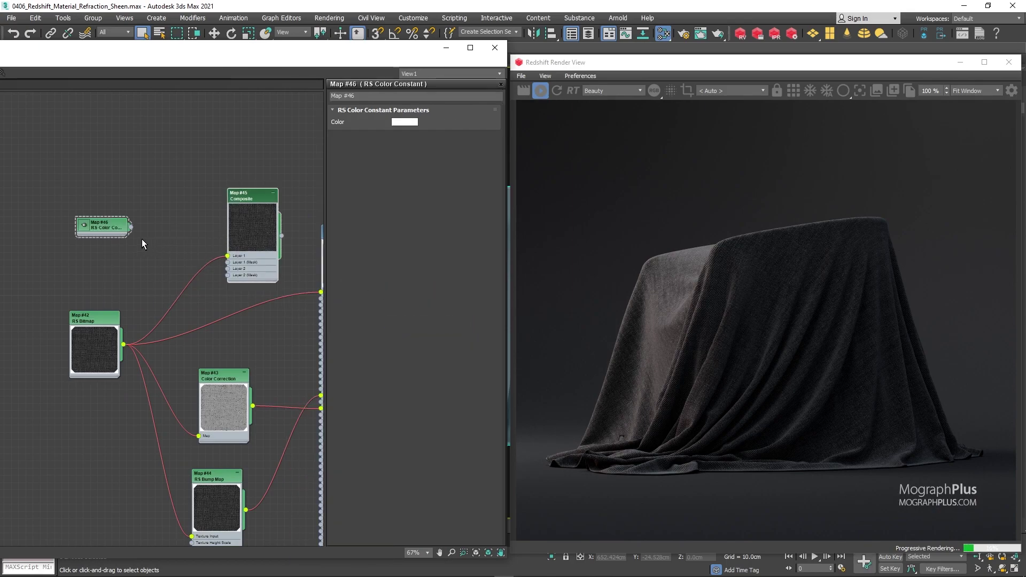
pyautogui.doubleClick(89, 223)
pyautogui.scroll(2, 198, 261)
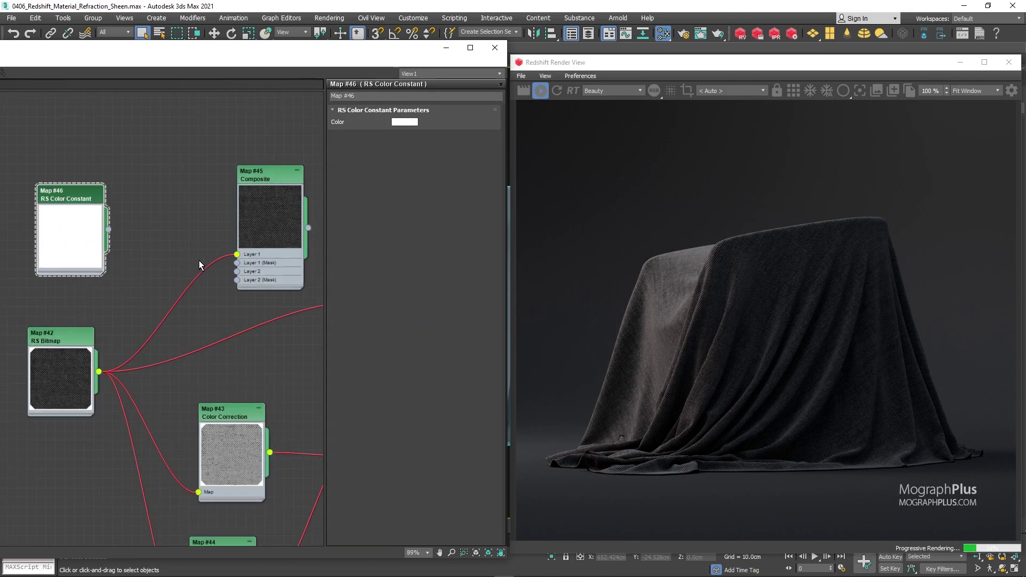
pyautogui.moveTo(108, 229); pyautogui.dragTo(237, 271)
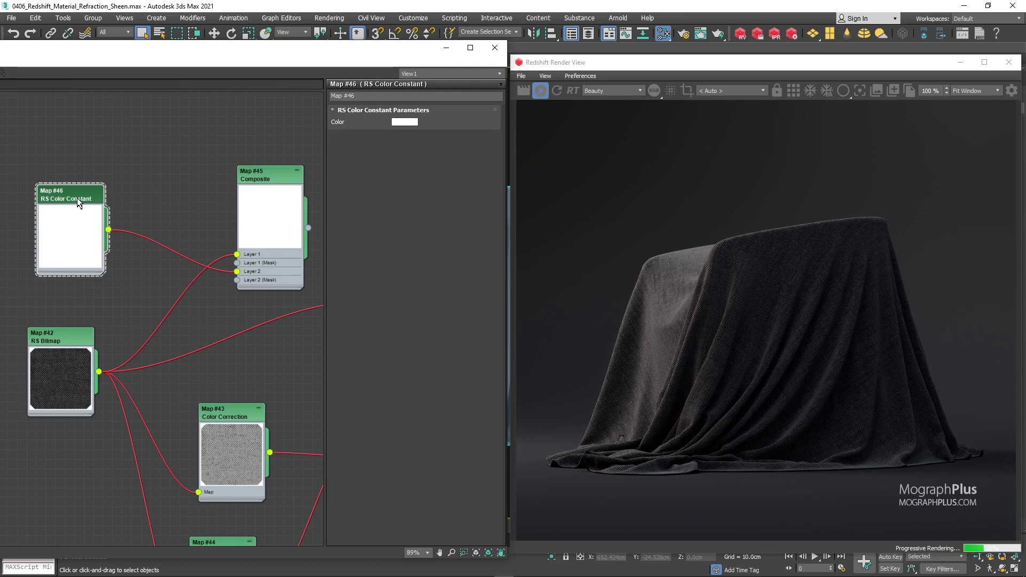
# Set the RS Color Constant to a muted mauve-grey sampled with the eyedropper.
pyautogui.click(406, 124)
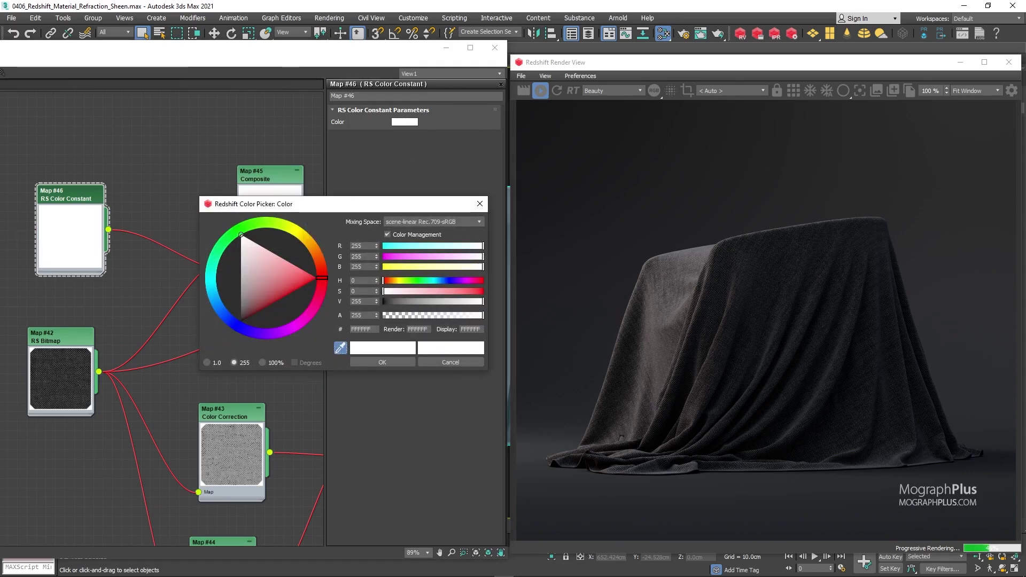
pyautogui.click(340, 348)
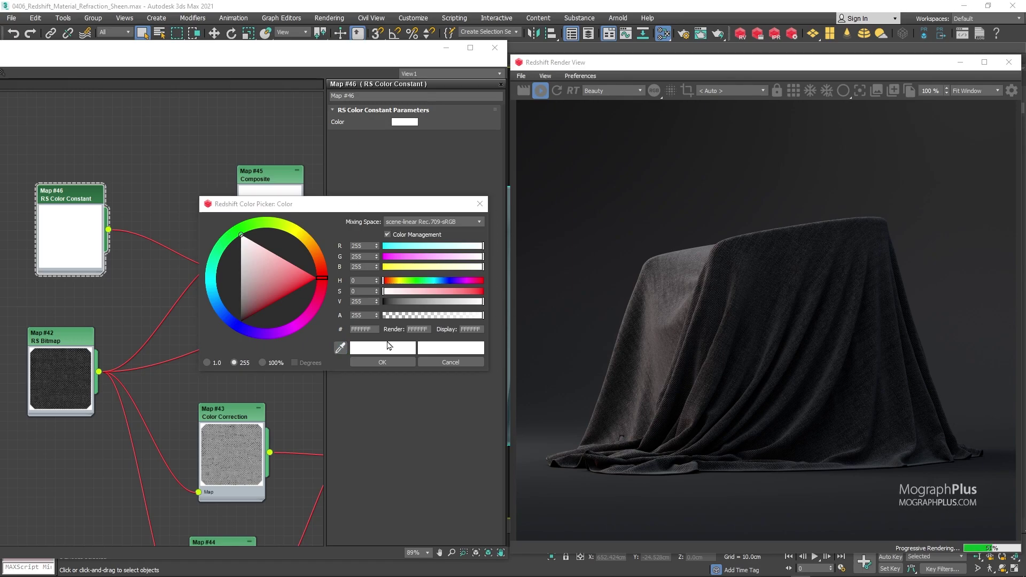
pyautogui.click(341, 348)
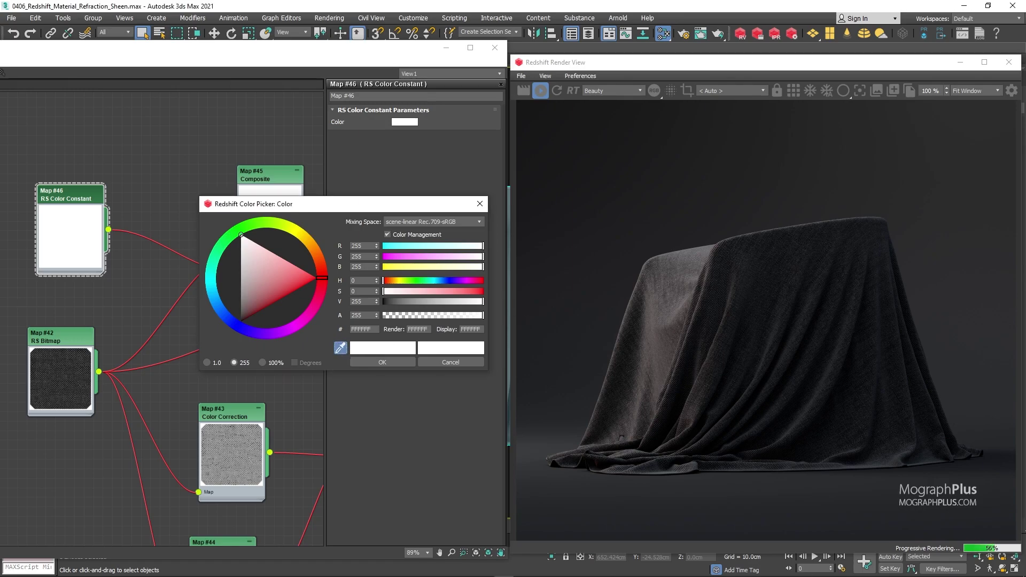
pyautogui.click(340, 348)
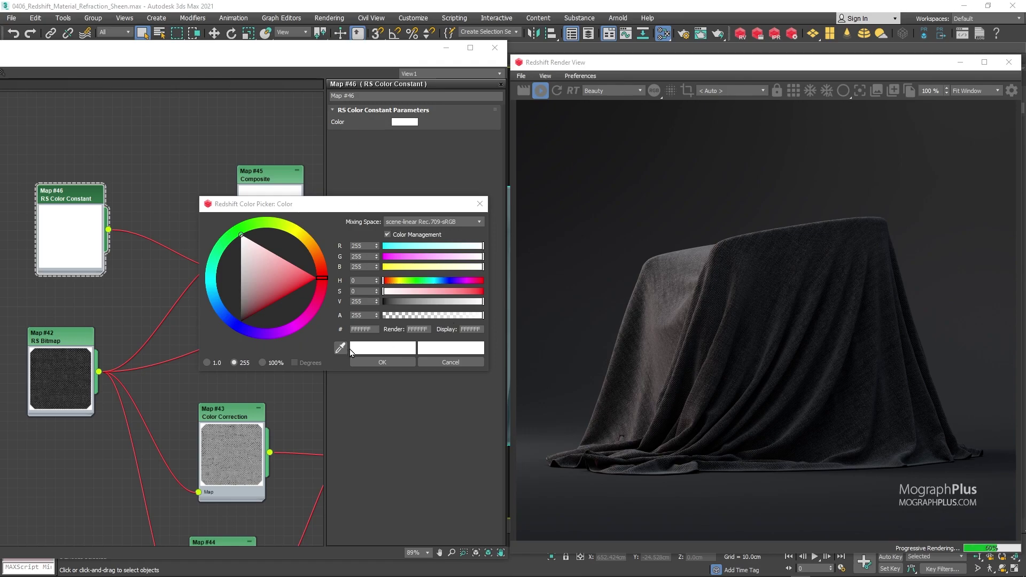
pyautogui.click(341, 348)
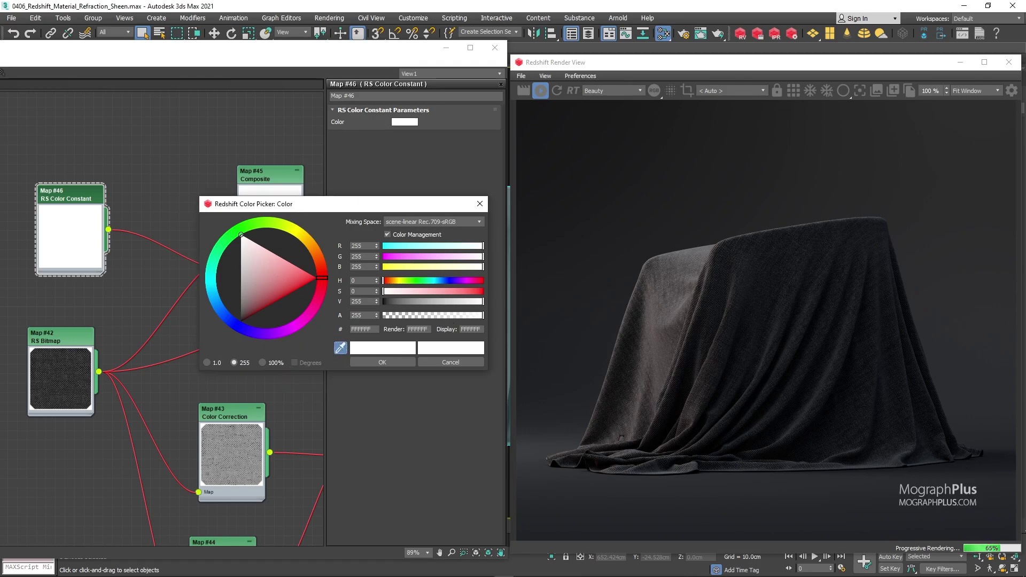
pyautogui.click(382, 362)
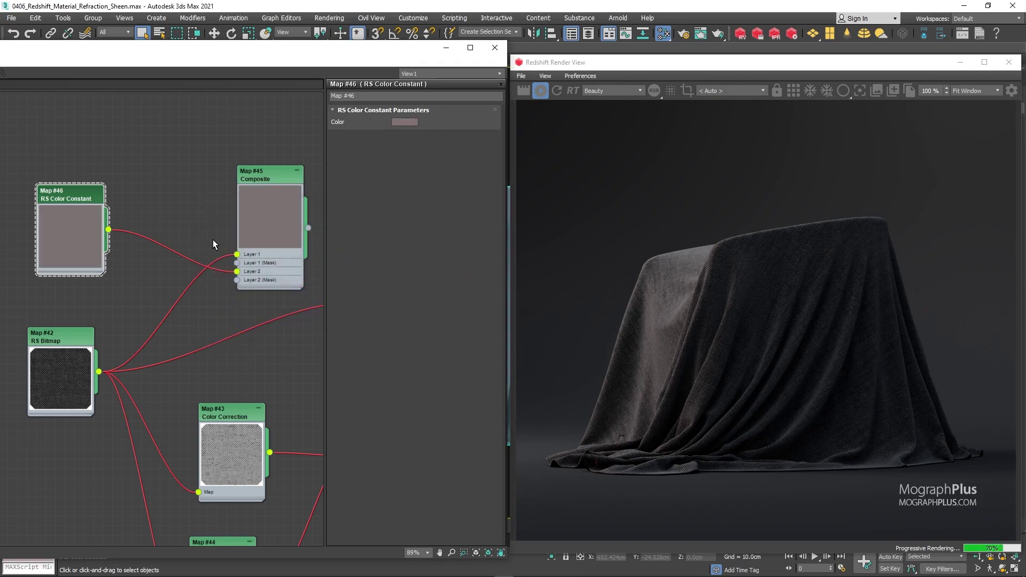
# Set the blend mode of the Composite map's Layer 2 to Exclusion.
pyautogui.doubleClick(291, 188)
pyautogui.click(413, 157)
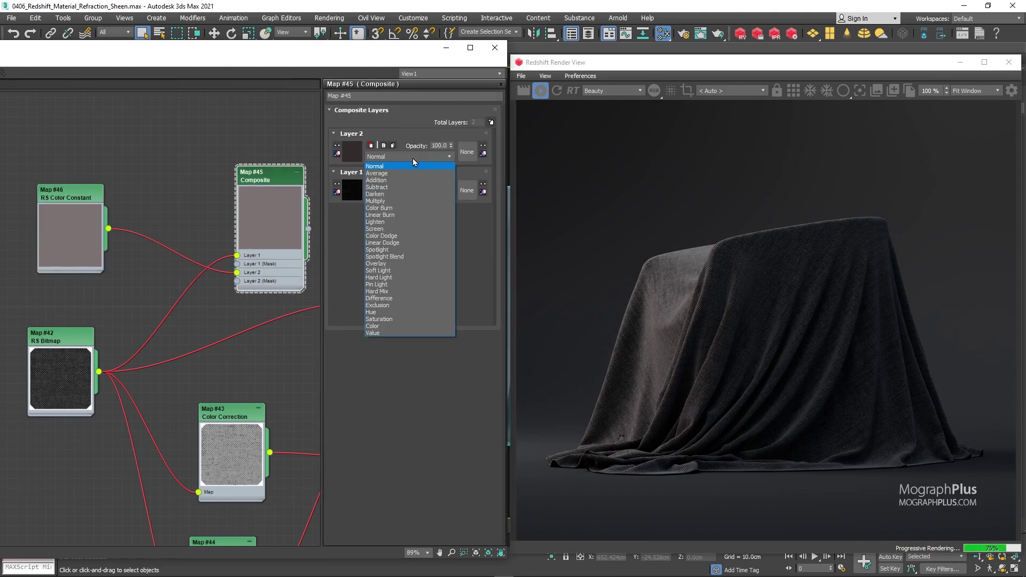
pyautogui.click(417, 306)
# Connect the Composite map to the copied material's Diffuse Color and to the Color Correction's Map input.
pyautogui.scroll(-4, 227, 218)
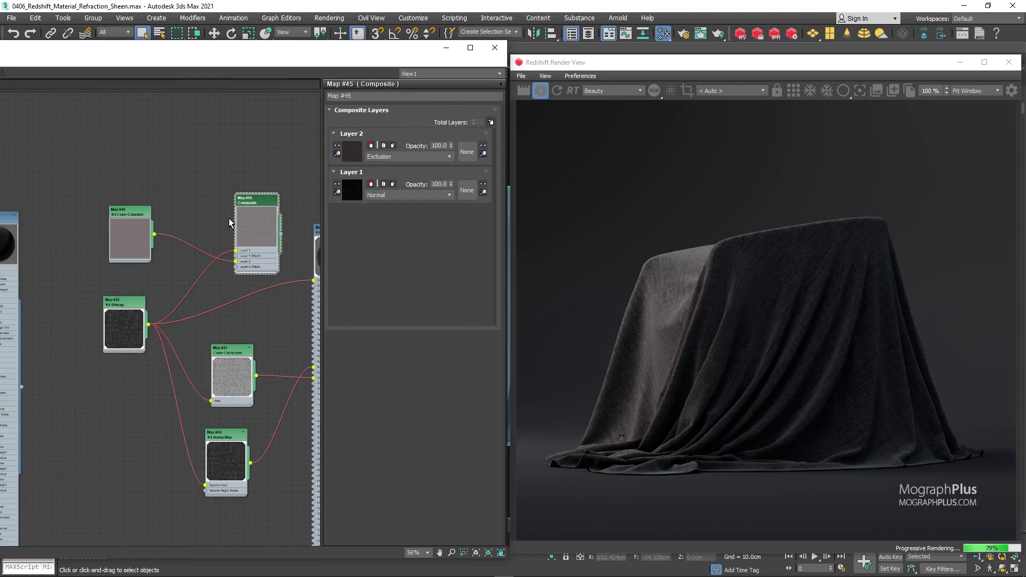
pyautogui.moveTo(227, 216); pyautogui.dragTo(159, 224, button='middle')
pyautogui.scroll(2, 210, 260)
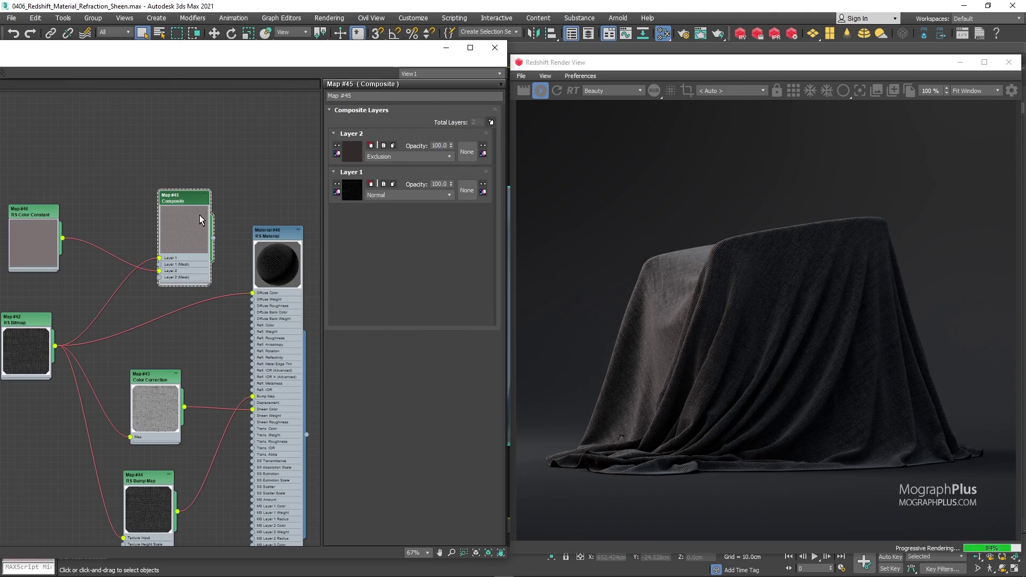
pyautogui.moveTo(214, 238); pyautogui.dragTo(252, 293)
pyautogui.moveTo(213, 238); pyautogui.dragTo(131, 439)
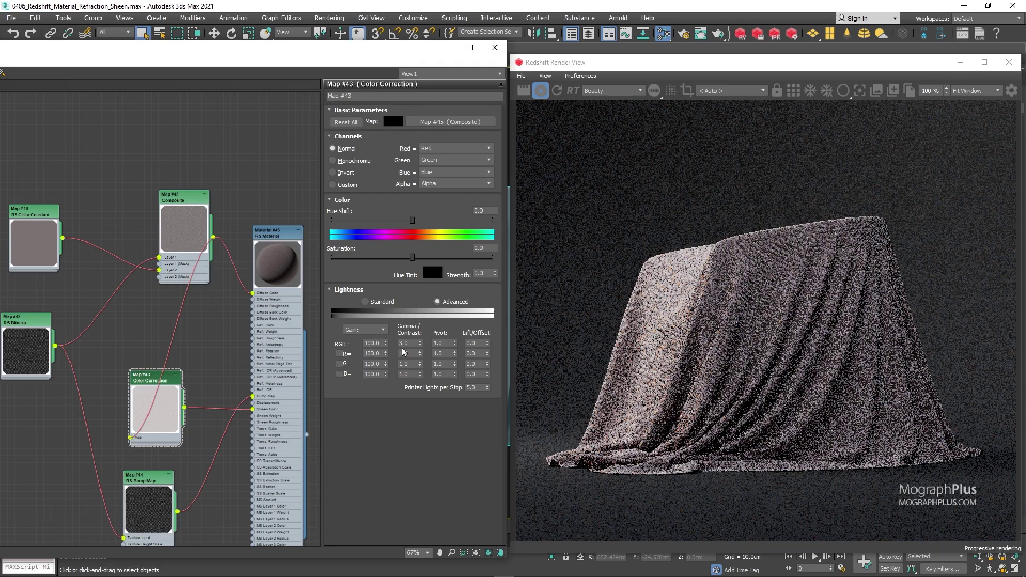
# Set the Color Correction's RGB Gamma/Contrast to 2 and the copied material's Sheen weight to 0.8.
pyautogui.moveTo(410, 344); pyautogui.dragTo(383, 344)
pyautogui.write('2')
pyautogui.press('Return')
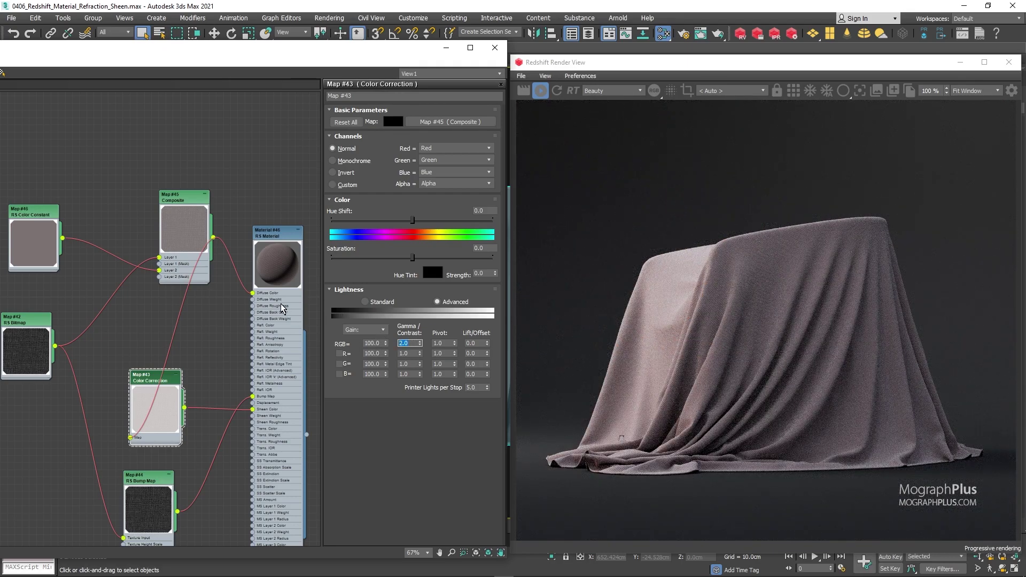
pyautogui.doubleClick(270, 236)
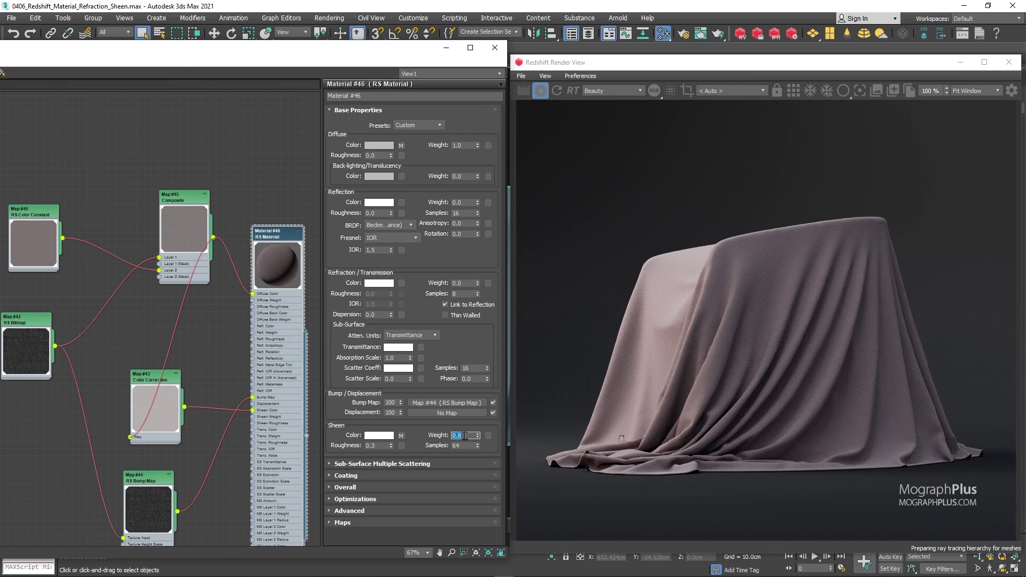
pyautogui.press('Return')
# Rearrange the map nodes feeding the copied material so they are spaced apart from it.
pyautogui.scroll(-2, 183, 285)
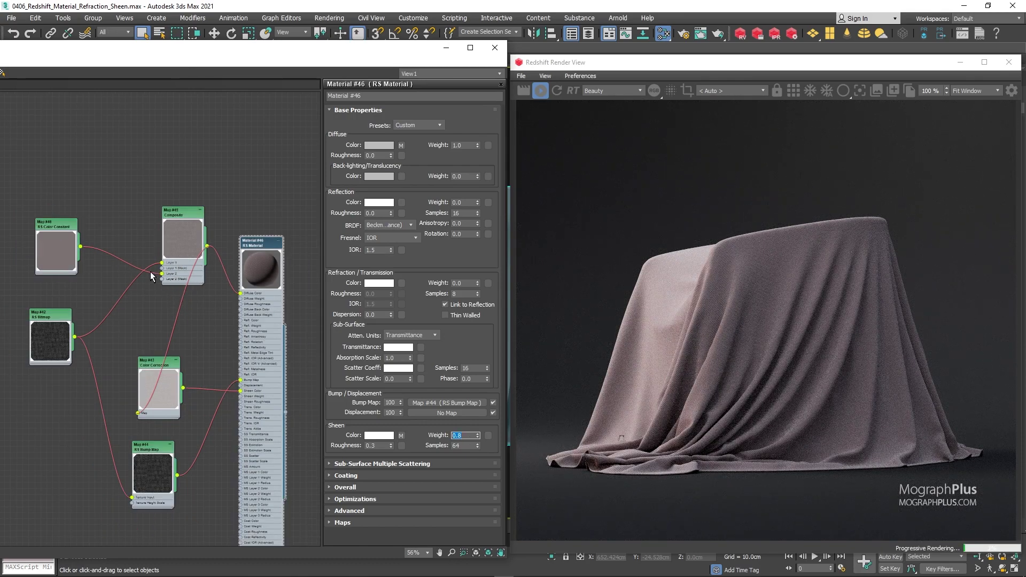
pyautogui.moveTo(138, 264); pyautogui.dragTo(209, 255, button='middle')
pyautogui.click(78, 219)
pyautogui.moveTo(253, 223); pyautogui.dragTo(167, 221)
pyautogui.moveTo(124, 350); pyautogui.dragTo(76, 350)
pyautogui.scroll(-3, 201, 306)
pyautogui.moveTo(201, 307); pyautogui.dragTo(162, 235, button='middle')
pyautogui.scroll(2, 164, 230)
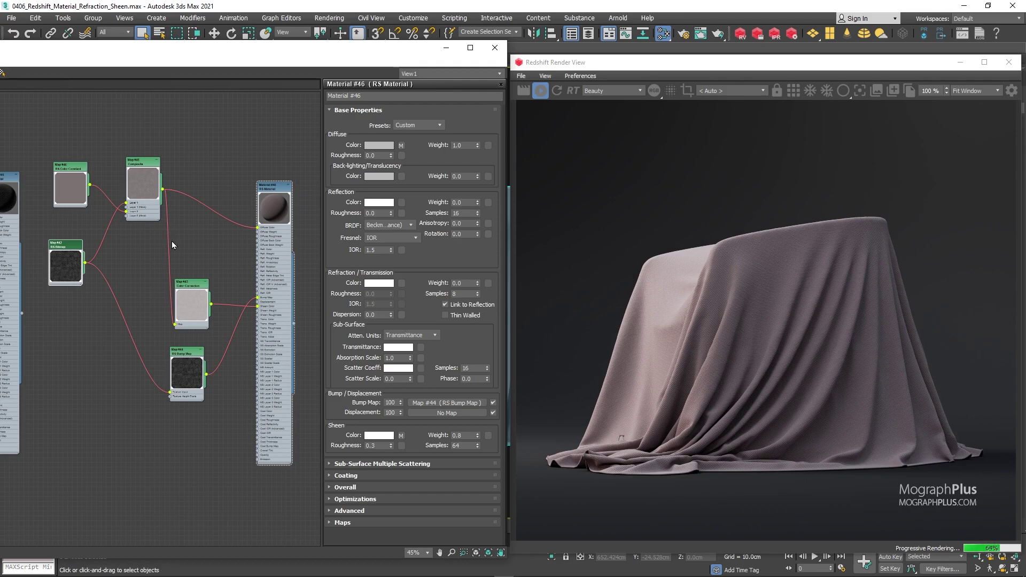
pyautogui.moveTo(239, 212); pyautogui.dragTo(1, 210, button='middle')
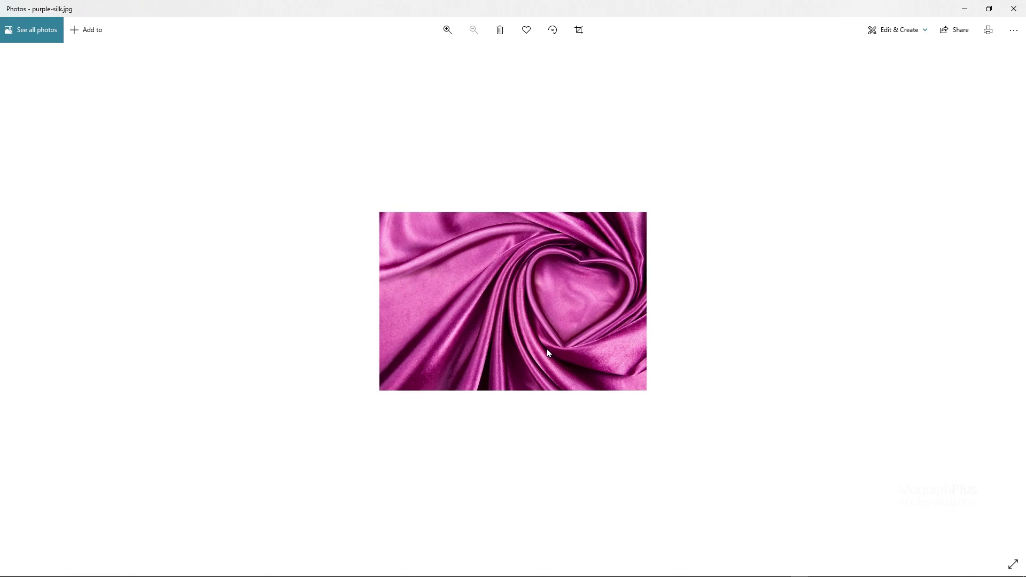
# Switch to Photos and examine the satin reference images purple-silk.jpg and images.jpg.
pyautogui.doubleClick(543, 347)
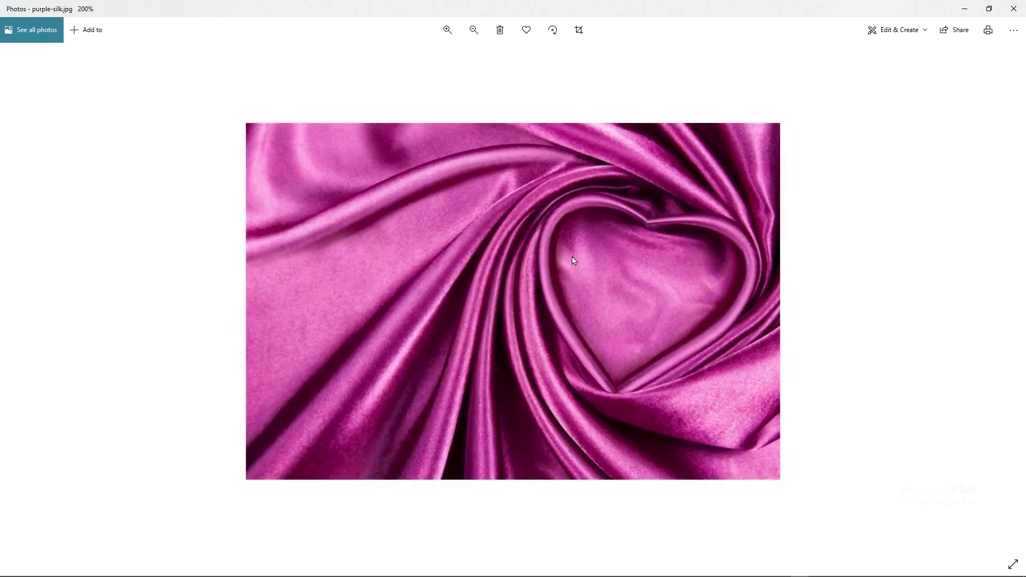
pyautogui.scroll(-2, 572, 260)
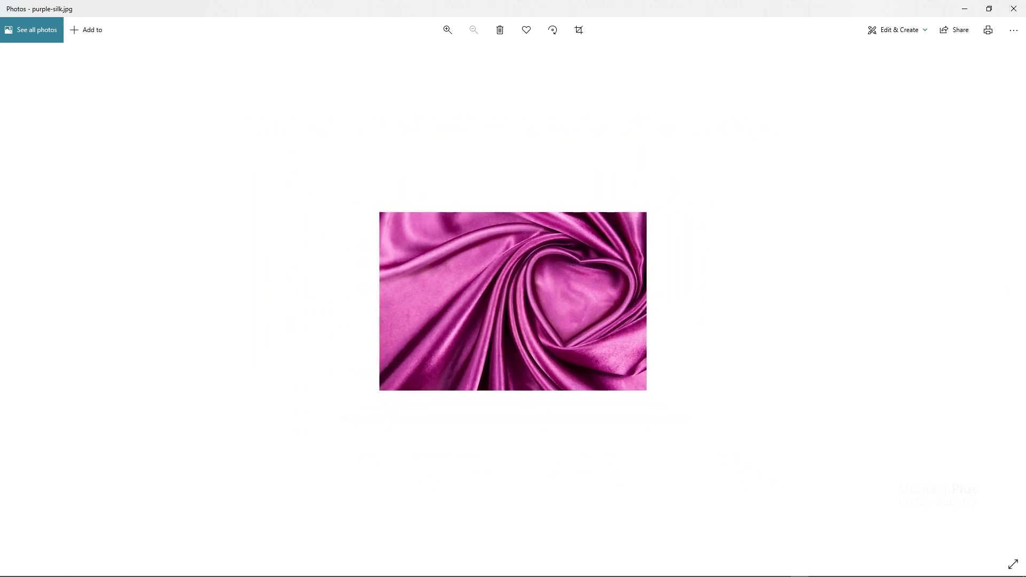
pyautogui.press('Right')
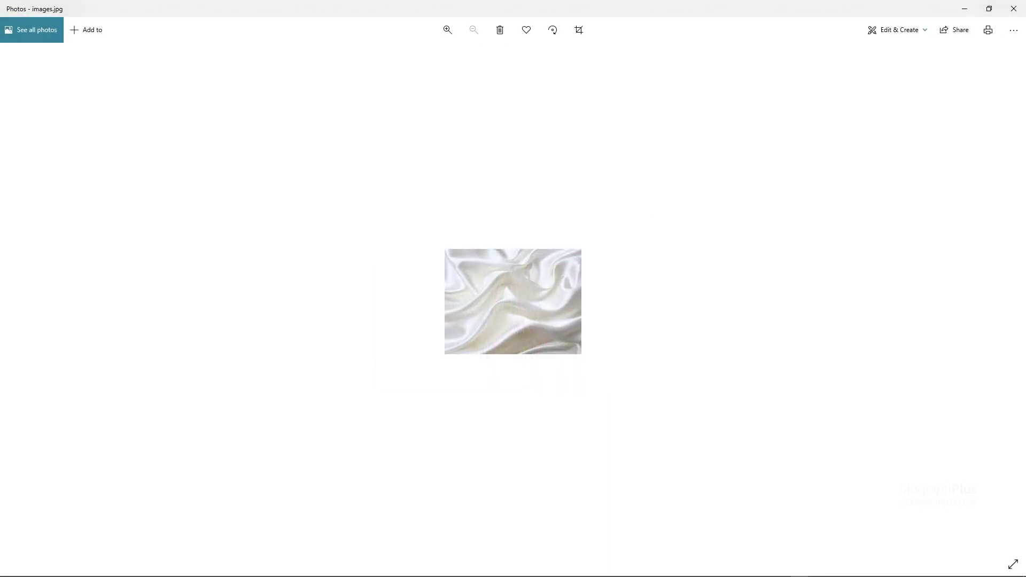
# Examine the white satin reference images.jpg up close and return to 3ds Max.
pyautogui.scroll(2, 525, 324)
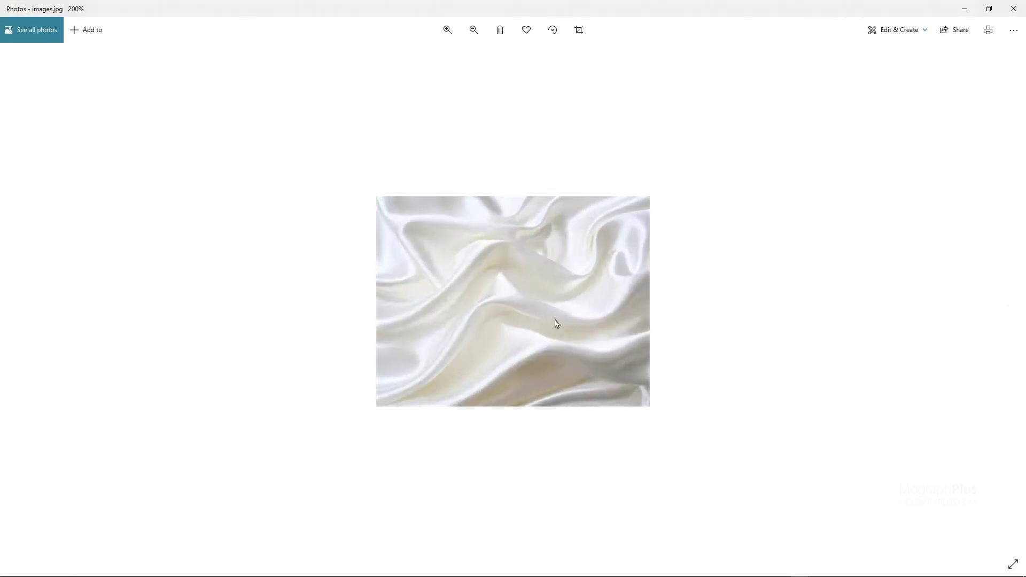
pyautogui.scroll(-2, 556, 323)
pyautogui.click(1015, 7)
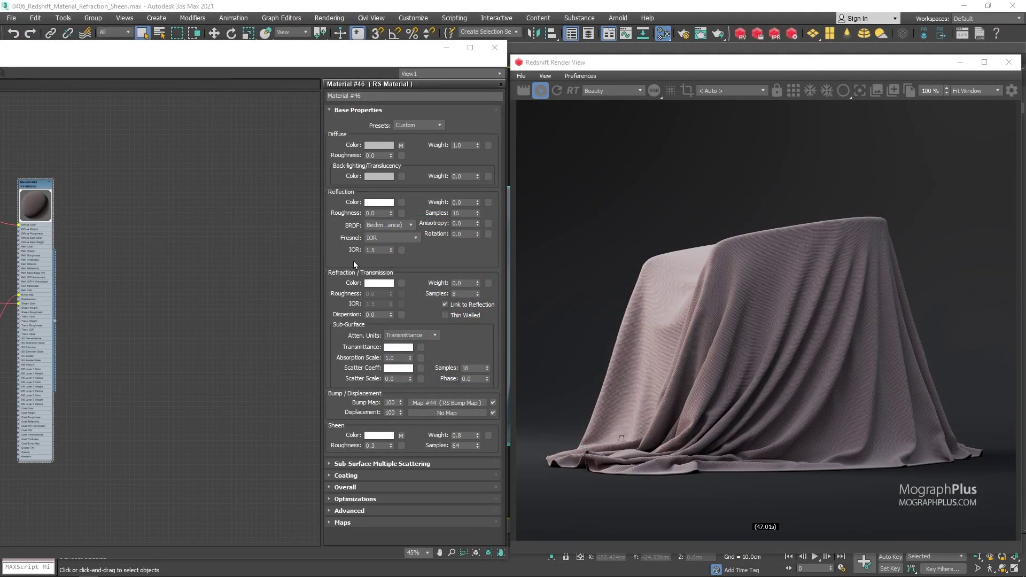
# Create a new RS Material beside the patterned fabric material and assign it to the draped throw.
pyautogui.rightClick(216, 209)
pyautogui.moveTo(247, 215)
pyautogui.moveTo(374, 239)
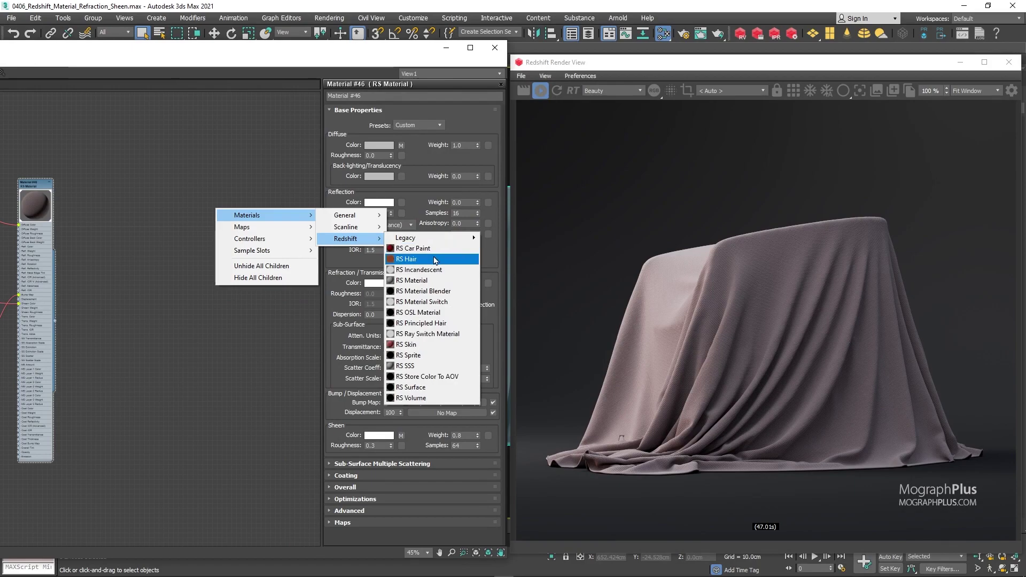
pyautogui.click(432, 279)
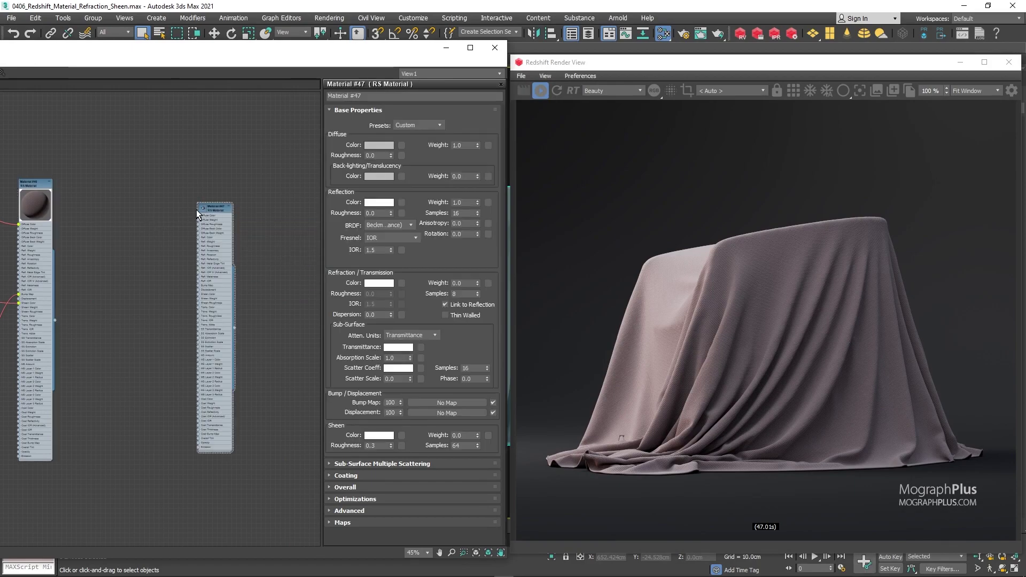
pyautogui.scroll(3, 210, 207)
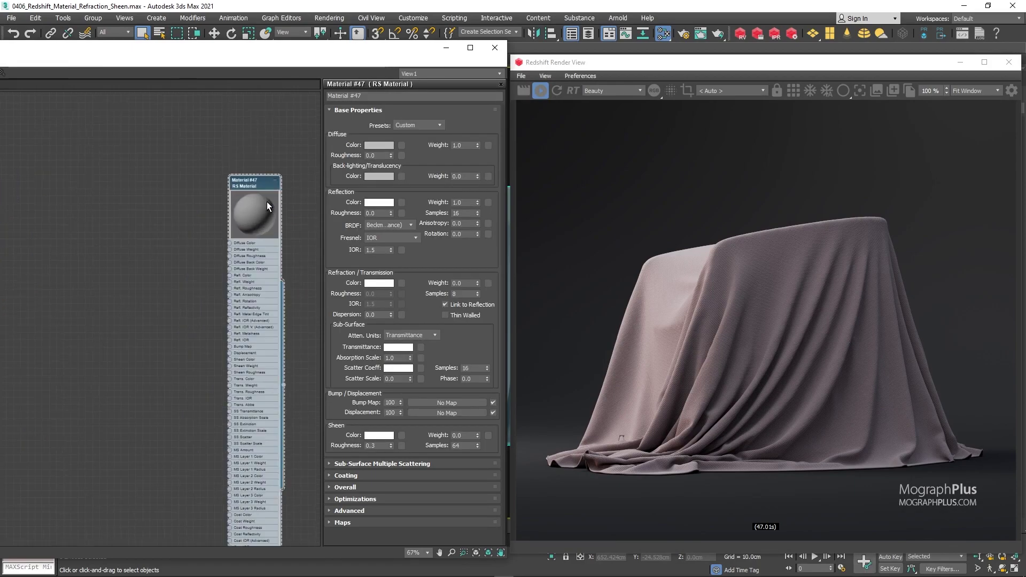
pyautogui.scroll(1, 265, 195)
pyautogui.rightClick(256, 193)
pyautogui.click(342, 213)
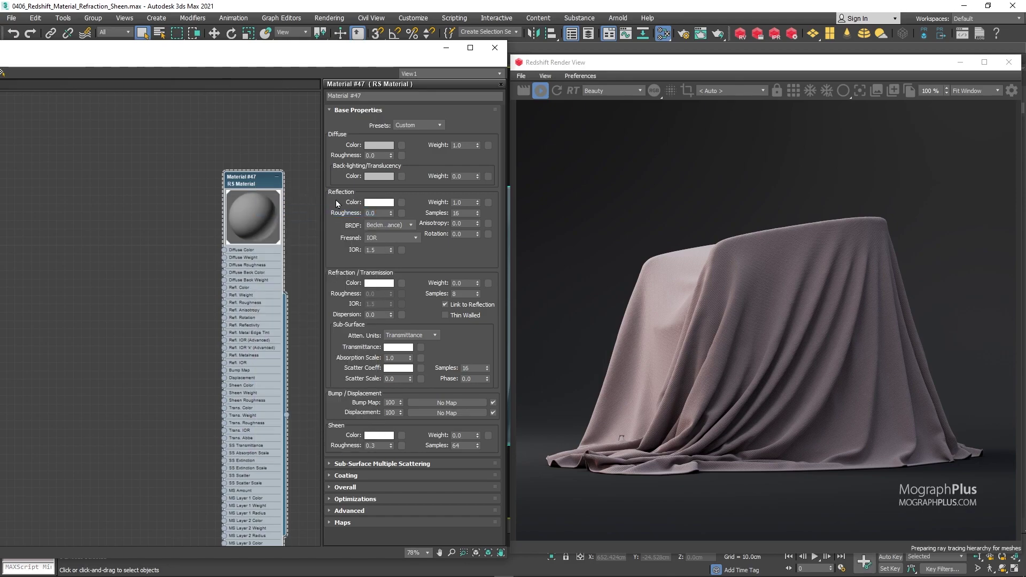
# Set the new RS Material's Reflection weight to 0.
pyautogui.doubleClick(461, 203)
pyautogui.write('0')
pyautogui.press('Return')
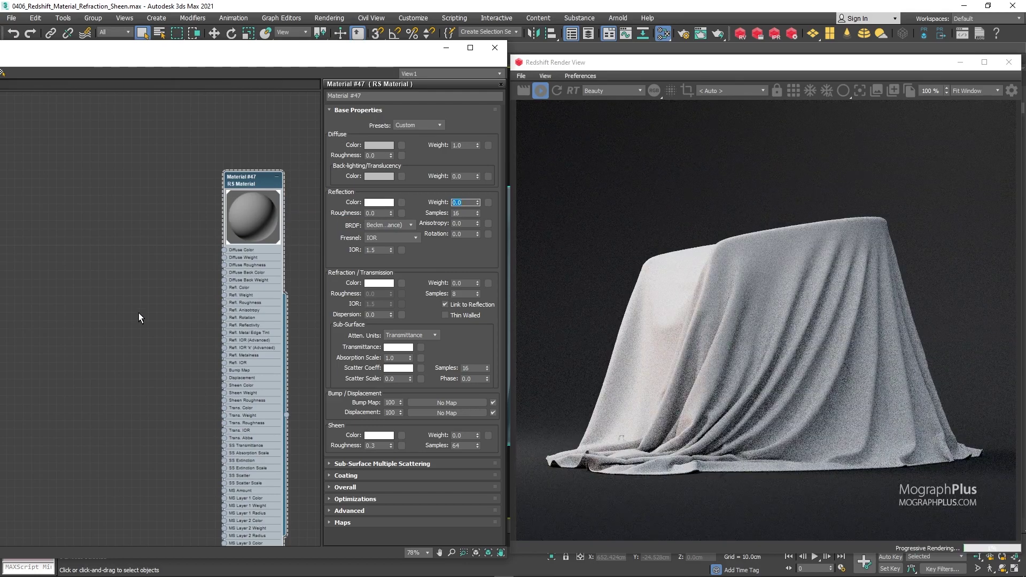
# Add an RS Fresnel map and connect it to the new material's Diffuse Color.
pyautogui.moveTo(138, 320); pyautogui.dragTo(159, 278, button='middle')
pyautogui.rightClick(54, 260)
pyautogui.moveTo(72, 279)
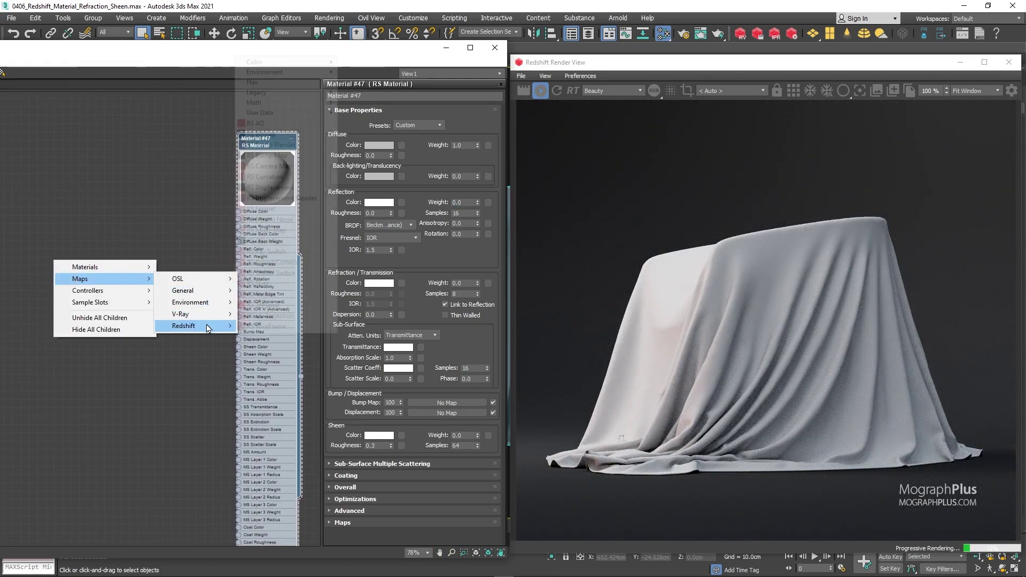
pyautogui.moveTo(198, 326)
pyautogui.click(288, 210)
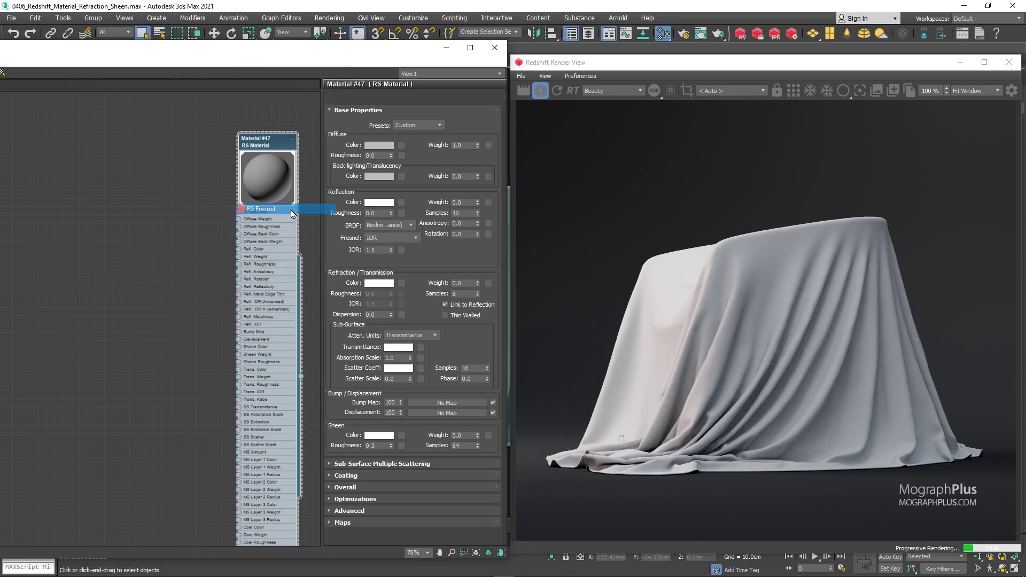
pyautogui.moveTo(63, 264); pyautogui.dragTo(275, 191)
pyautogui.scroll(2, 109, 288)
pyautogui.moveTo(163, 254); pyautogui.dragTo(72, 267, button='middle')
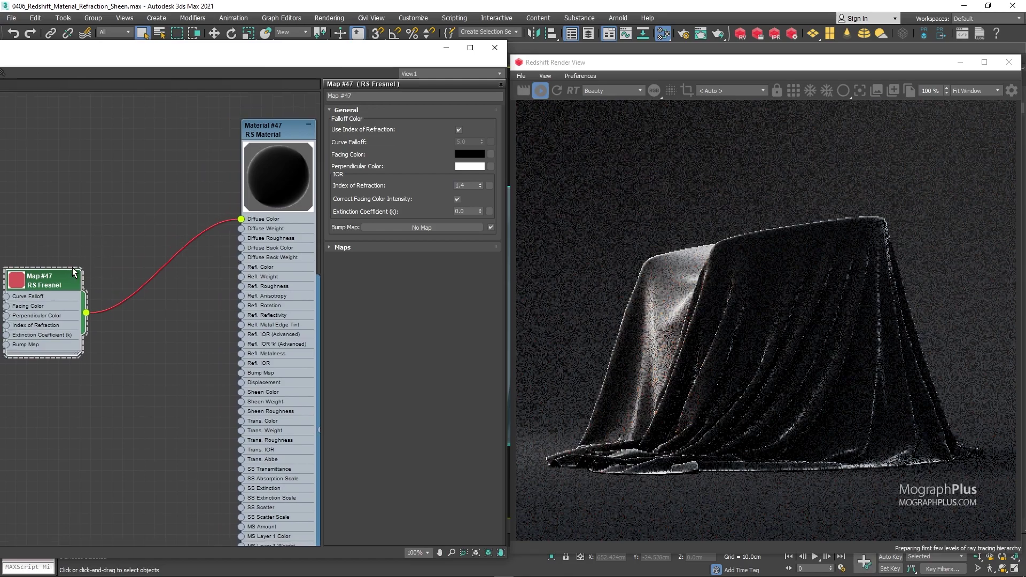
# Set the RS Fresnel map's Facing Color to near-white and its Perpendicular Color to black.
pyautogui.click(465, 159)
pyautogui.moveTo(284, 265); pyautogui.dragTo(201, 219)
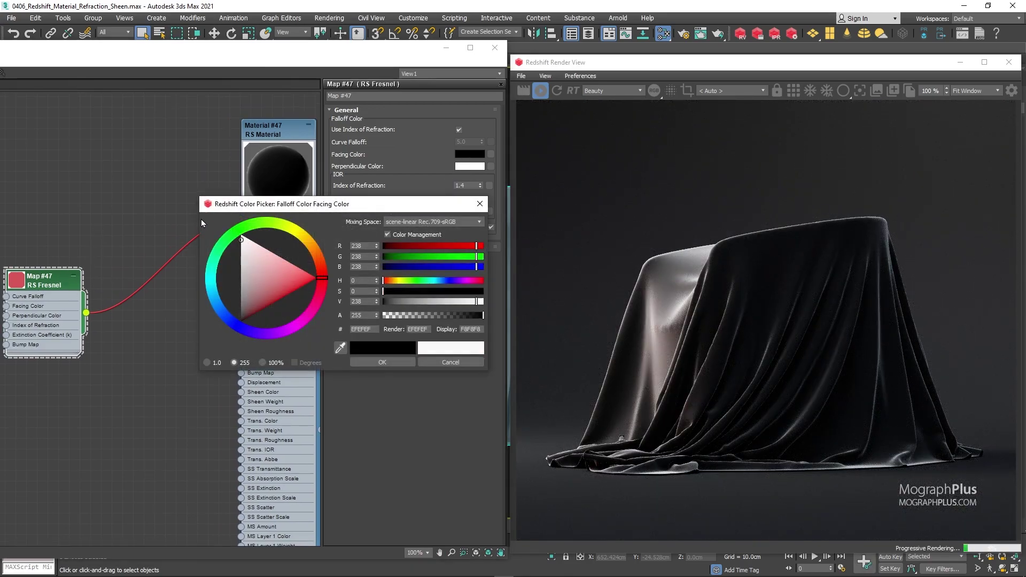
pyautogui.click(398, 362)
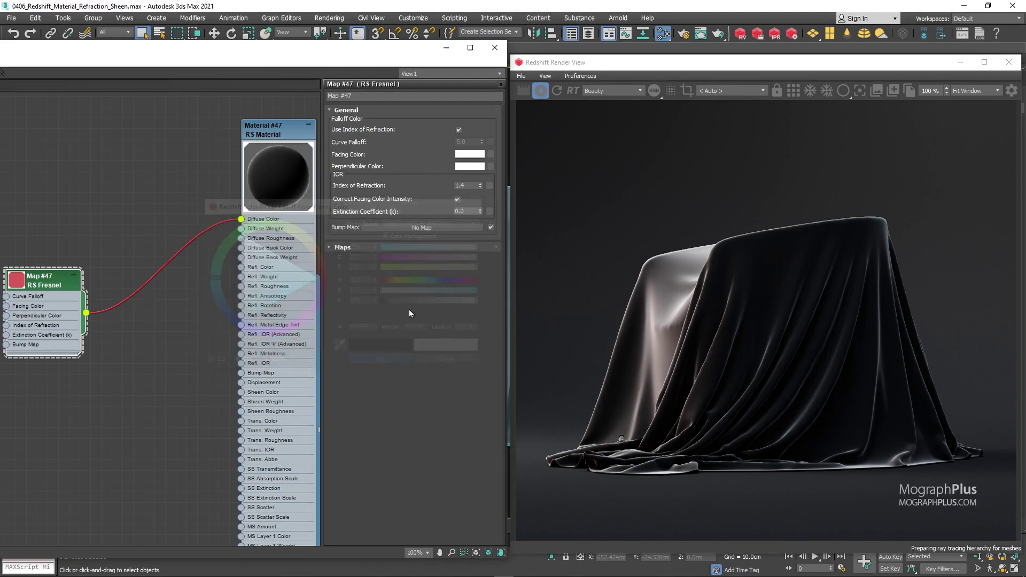
pyautogui.click(462, 168)
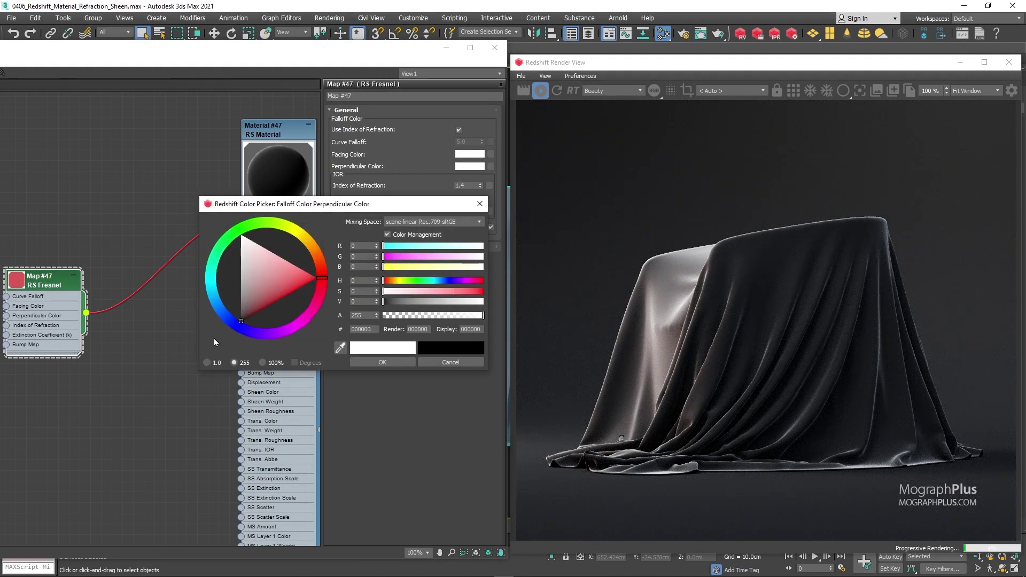
pyautogui.click(396, 361)
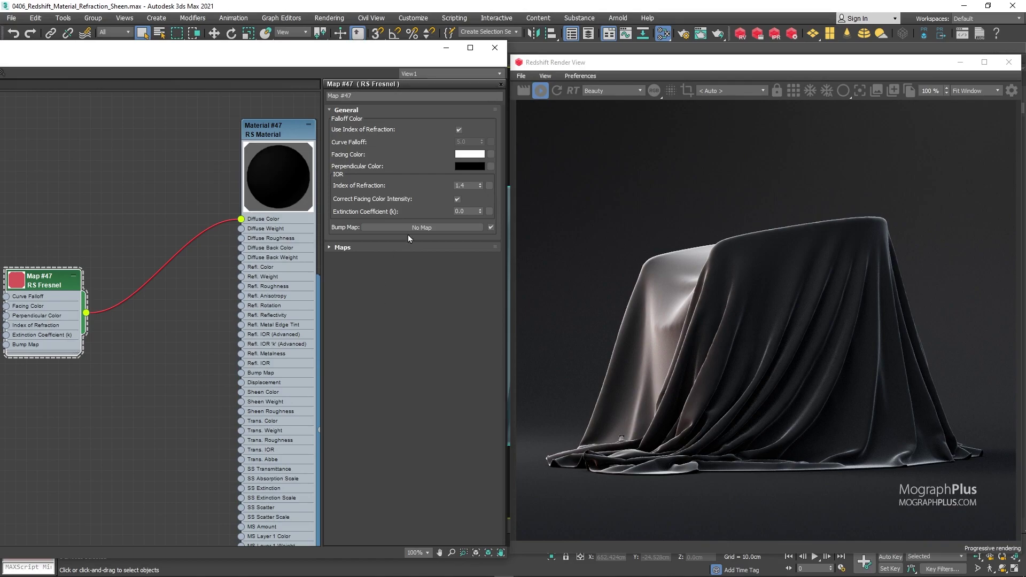
# Disable Use Index of Refraction on the RS Fresnel map and set its Curve Falloff to 1.
pyautogui.click(459, 129)
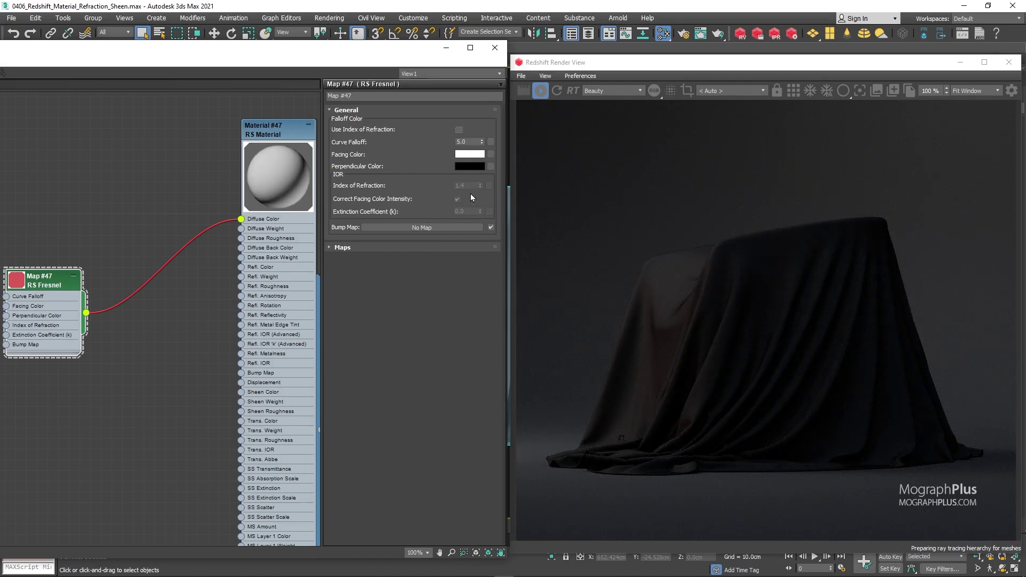
pyautogui.click(473, 143)
pyautogui.write('1')
pyautogui.press('Return')
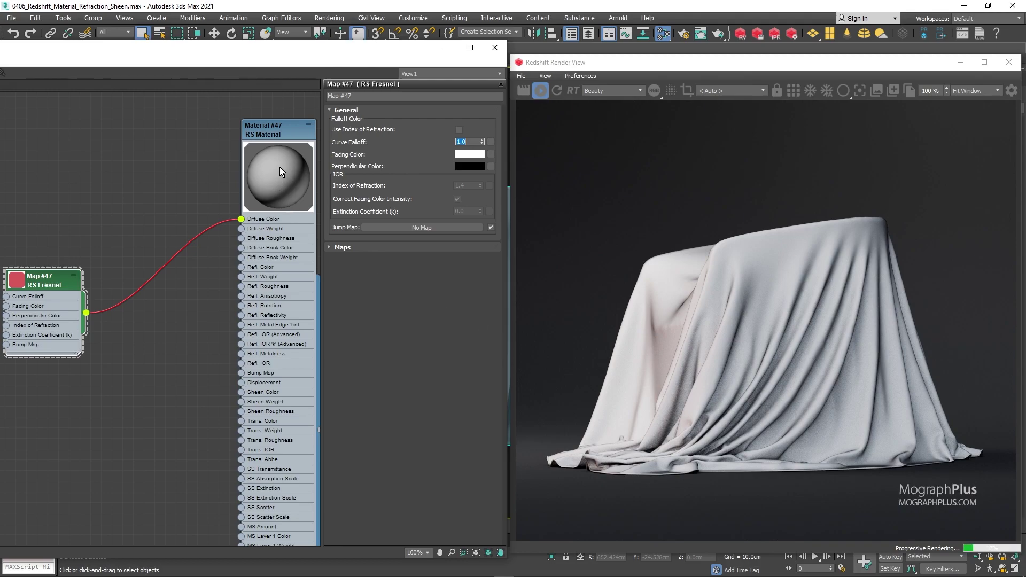
# Insert an Output map between the RS Fresnel map and the material's Diffuse Color.
pyautogui.moveTo(41, 277); pyautogui.dragTo(52, 191)
pyautogui.moveTo(97, 227); pyautogui.dragTo(126, 299)
pyautogui.moveTo(160, 317)
pyautogui.moveTo(258, 337)
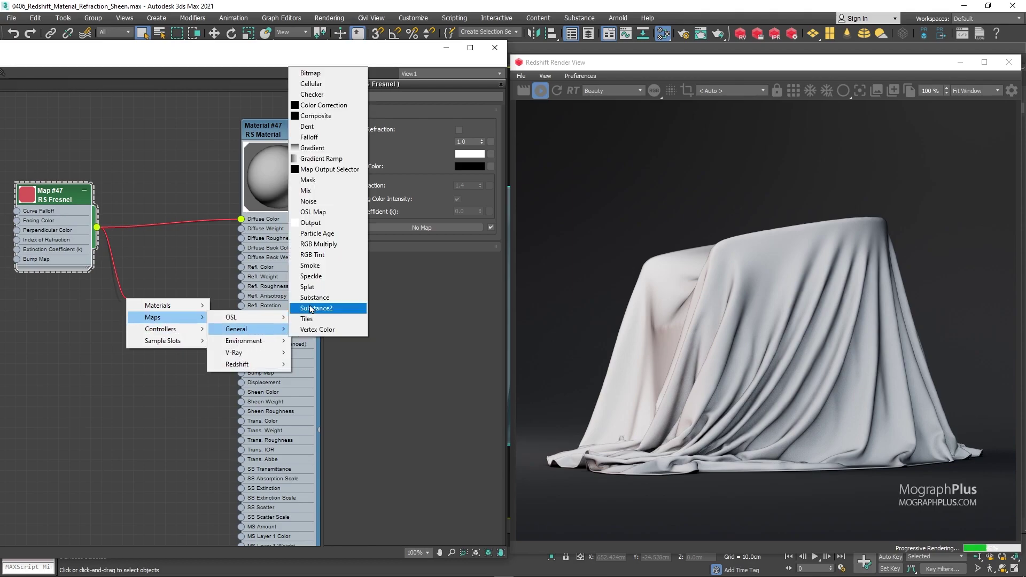
pyautogui.click(341, 223)
pyautogui.moveTo(117, 318); pyautogui.dragTo(159, 303)
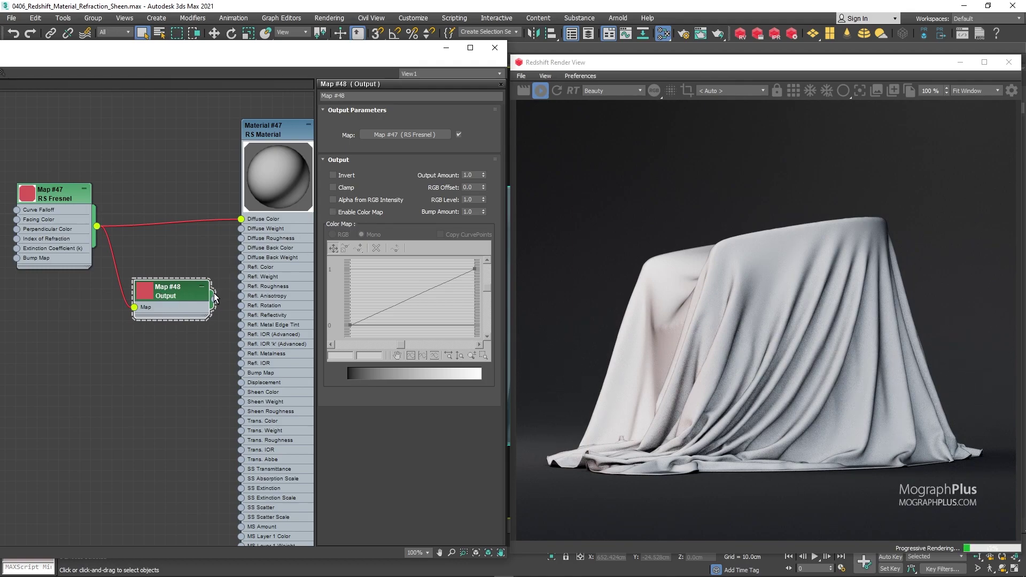
pyautogui.moveTo(215, 303); pyautogui.dragTo(240, 222)
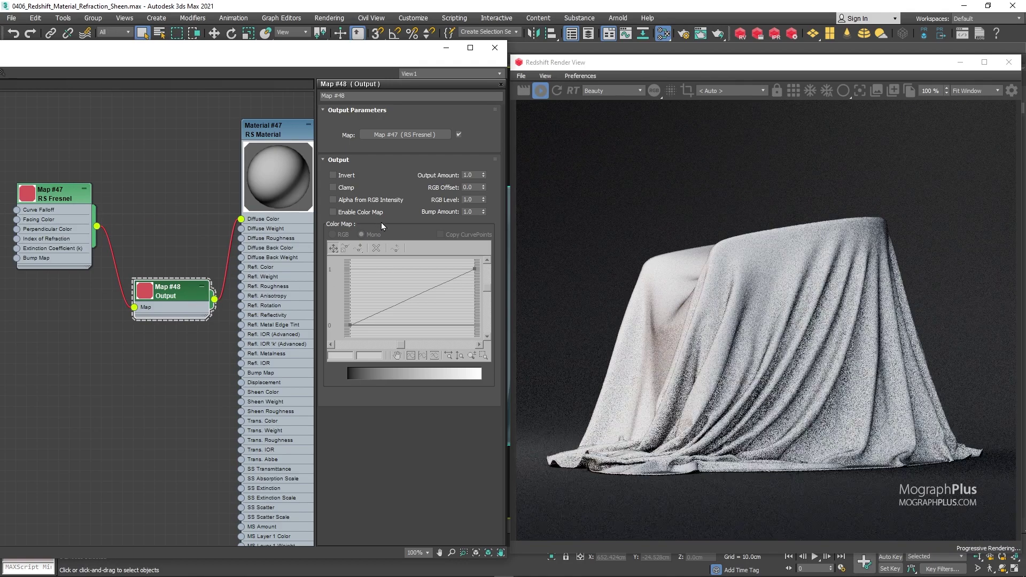
# Enable the Output map's Color Map and add two curve points at about 0.8 and 0.64 along it.
pyautogui.click(355, 214)
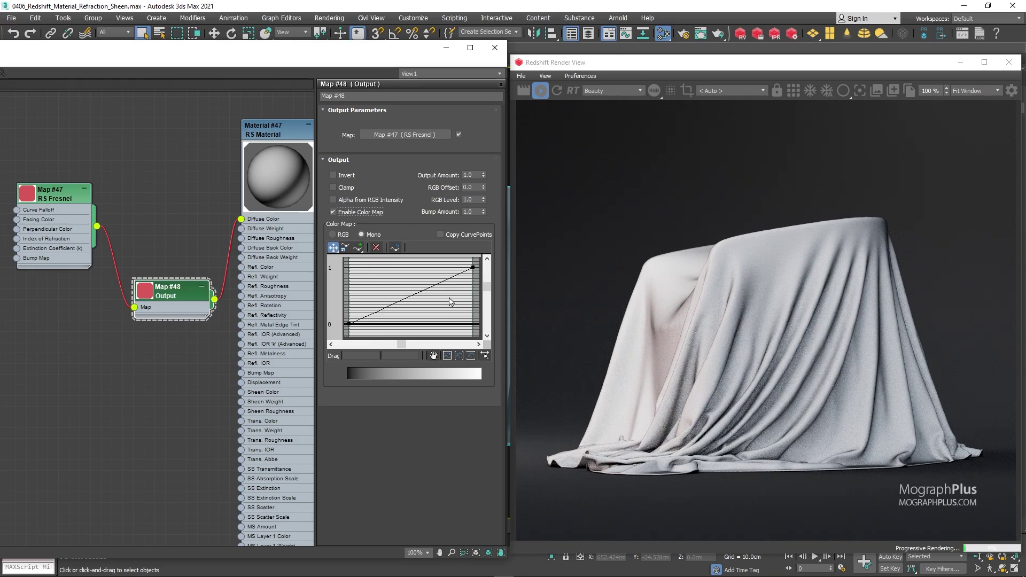
pyautogui.click(358, 247)
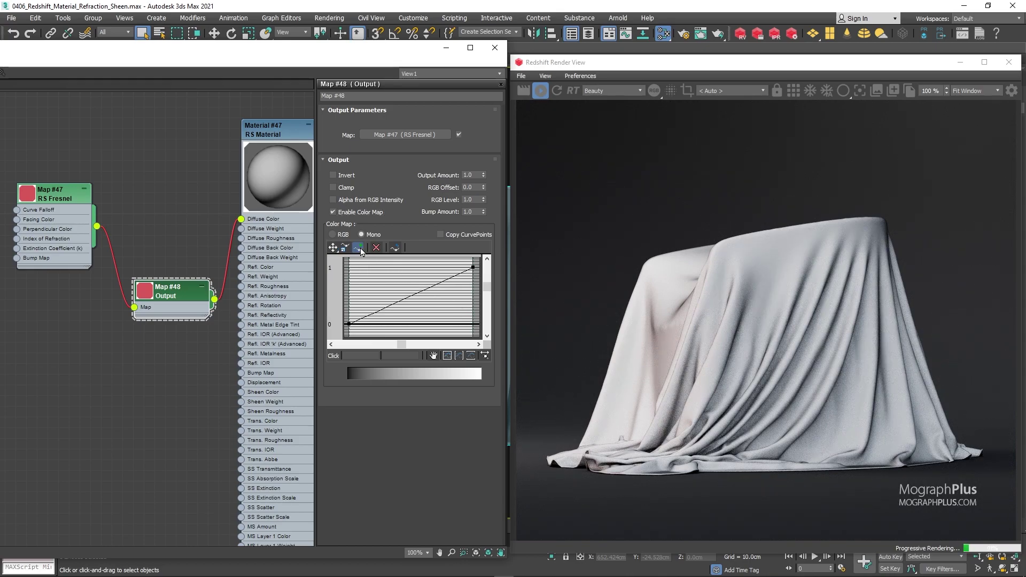
pyautogui.click(448, 278)
pyautogui.click(428, 288)
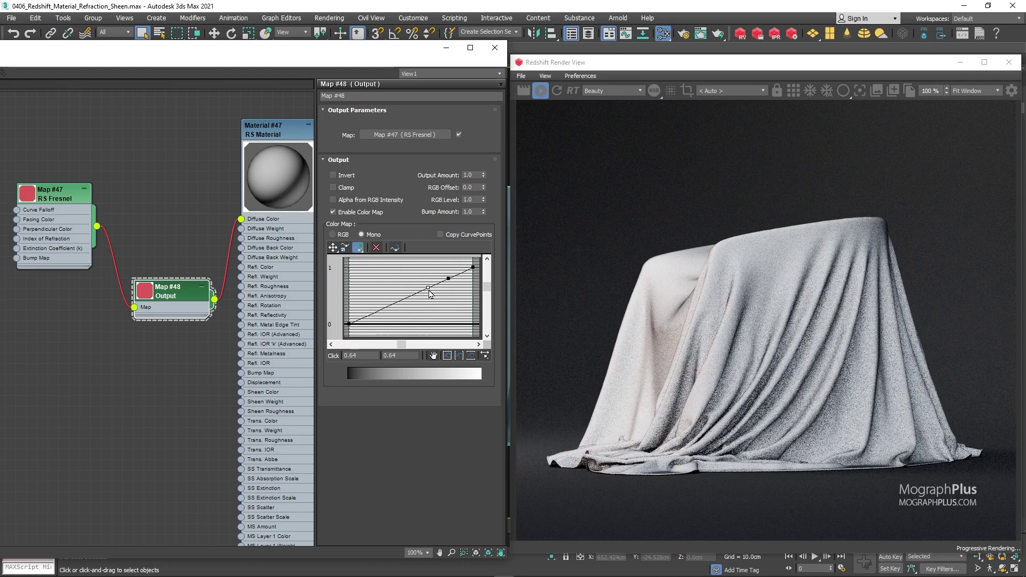
# Lower the color curve's end point to about 0.145 and convert it to Bezier-Corner.
pyautogui.click(333, 248)
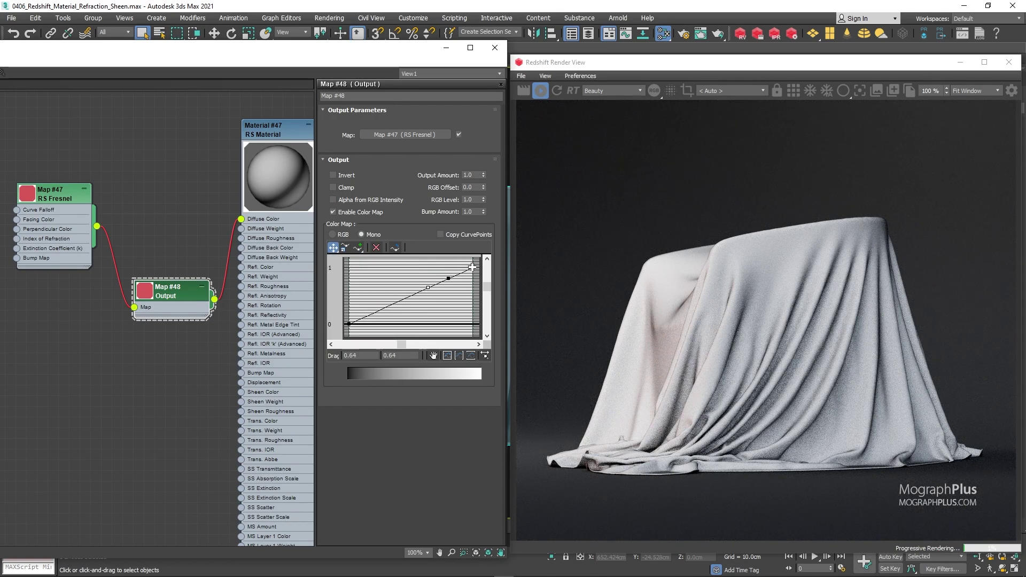
pyautogui.moveTo(471, 267); pyautogui.dragTo(473, 316)
pyautogui.rightClick(472, 316)
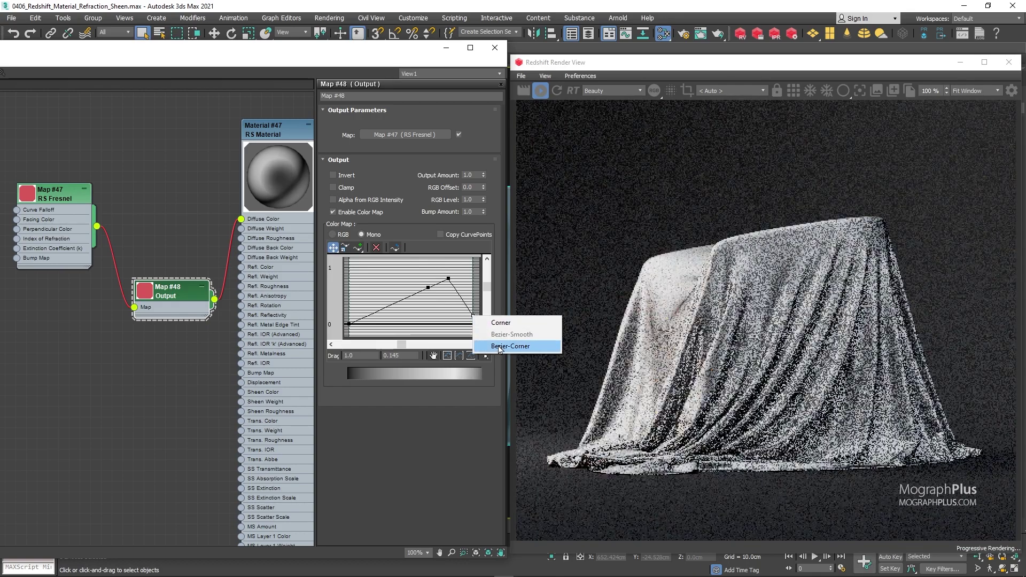
pyautogui.click(500, 346)
# Raise the curve's peak point to about 1.15 and lower the middle point to about 0.26, making both Bezier-Smooth.
pyautogui.moveTo(448, 279); pyautogui.dragTo(451, 258)
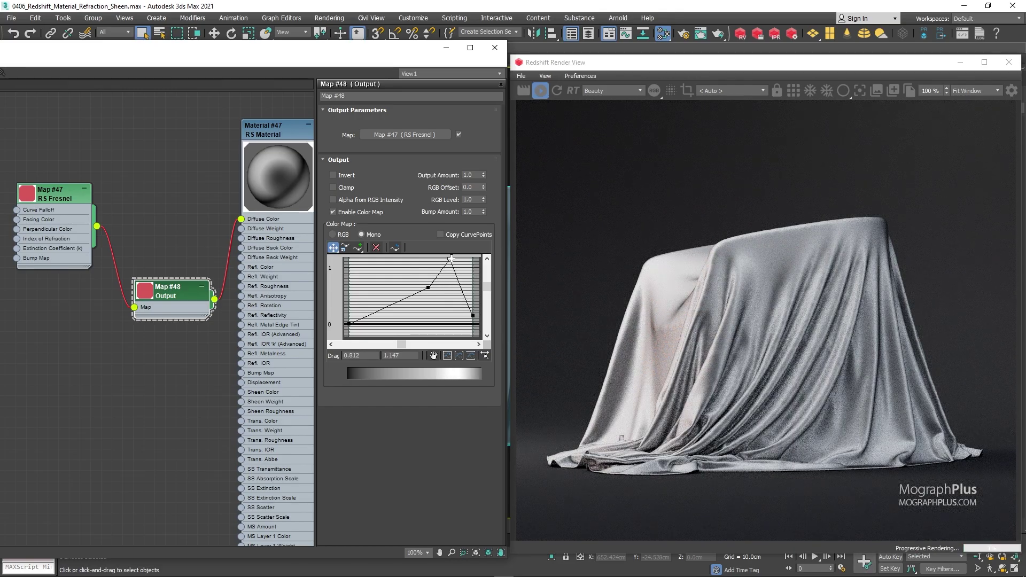
pyautogui.rightClick(451, 258)
pyautogui.click(478, 278)
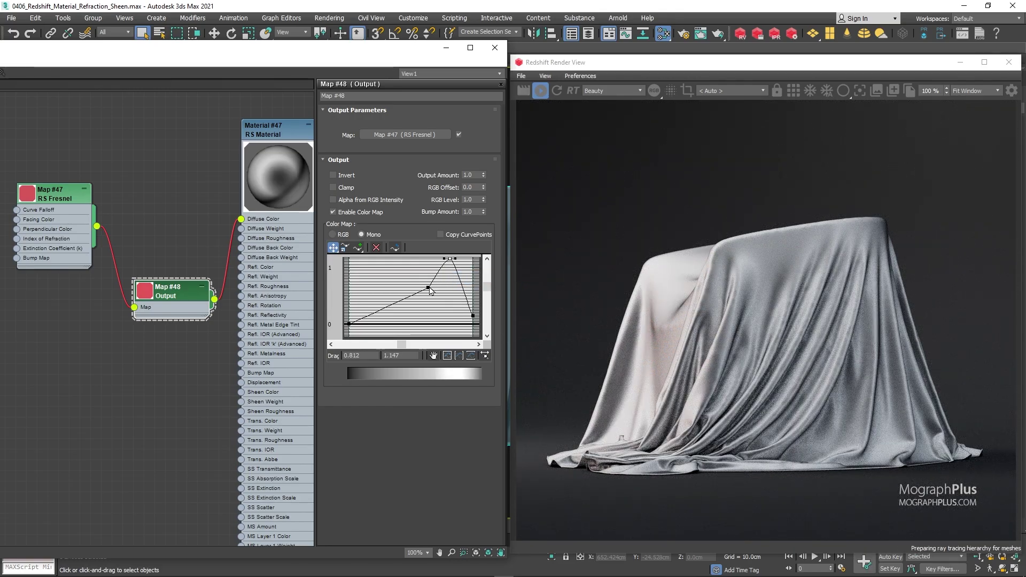
pyautogui.rightClick(430, 290)
pyautogui.click(455, 307)
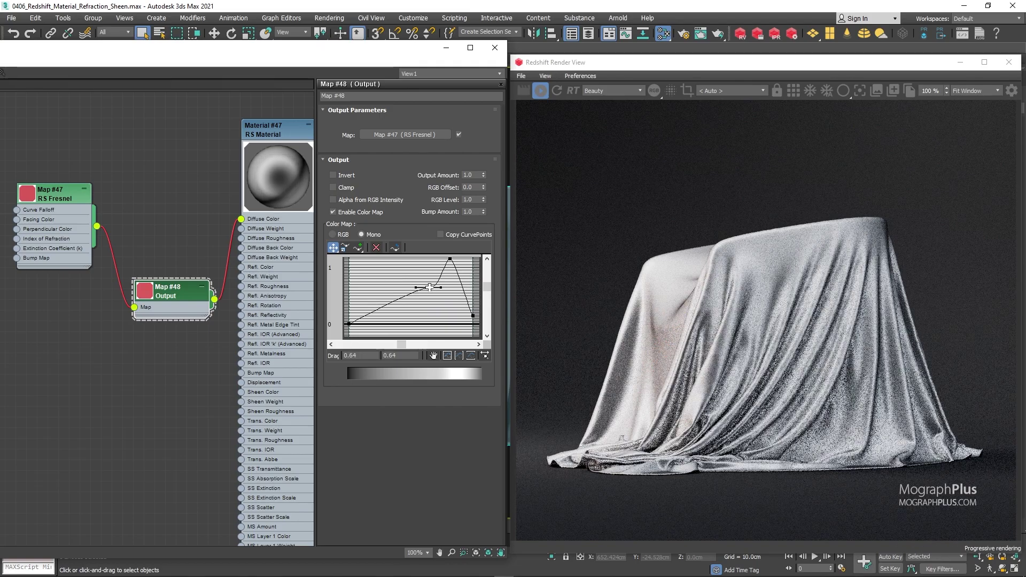
pyautogui.moveTo(430, 286); pyautogui.dragTo(429, 309)
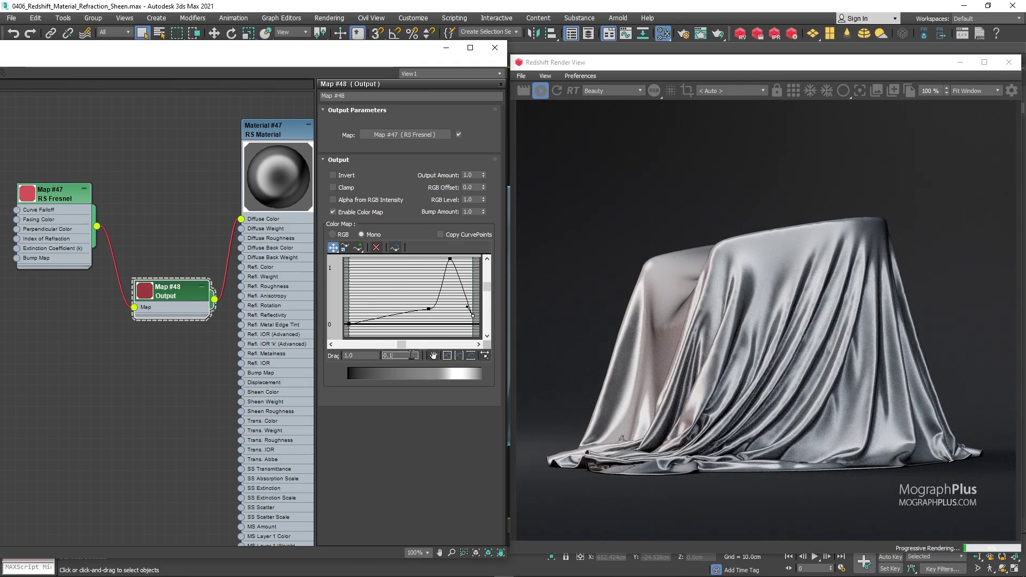
# Set the curve's end point value to 0.2 and the peak point's to 1.0, reshaping their Bezier handles.
pyautogui.press('Return')
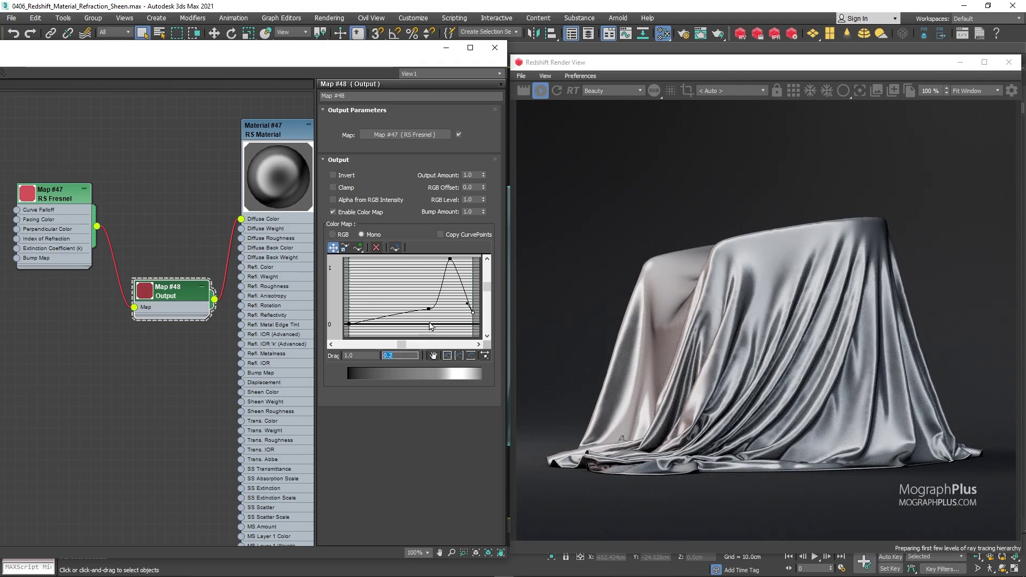
pyautogui.moveTo(466, 303); pyautogui.dragTo(460, 306)
pyautogui.click(449, 259)
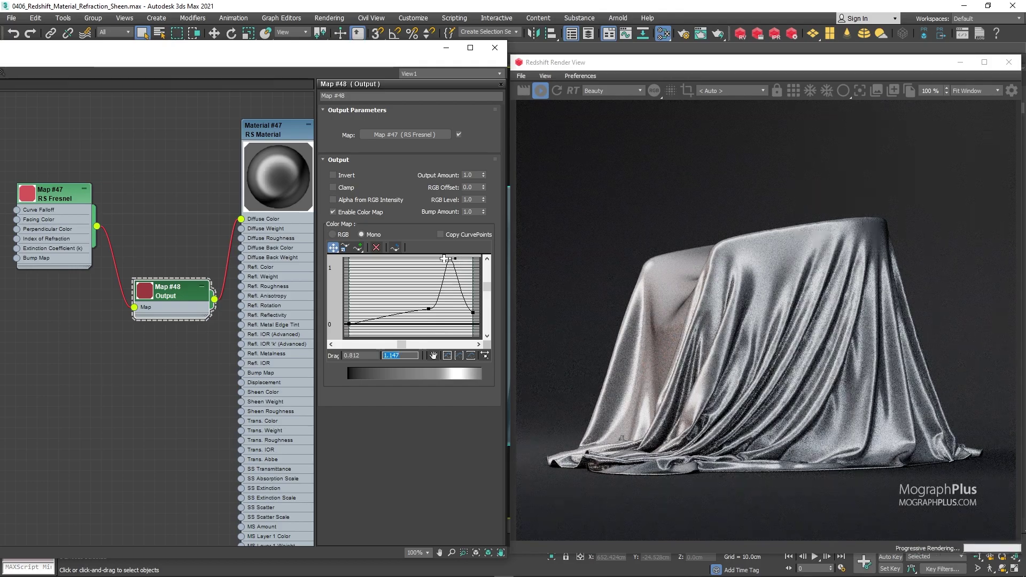
pyautogui.moveTo(442, 260); pyautogui.dragTo(431, 260)
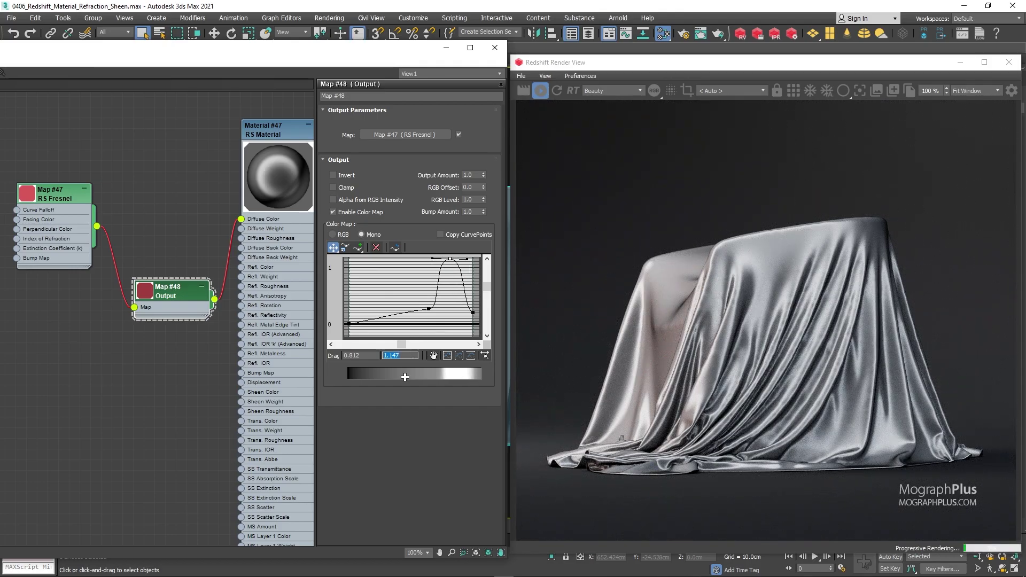
pyautogui.write('1')
pyautogui.press('Return')
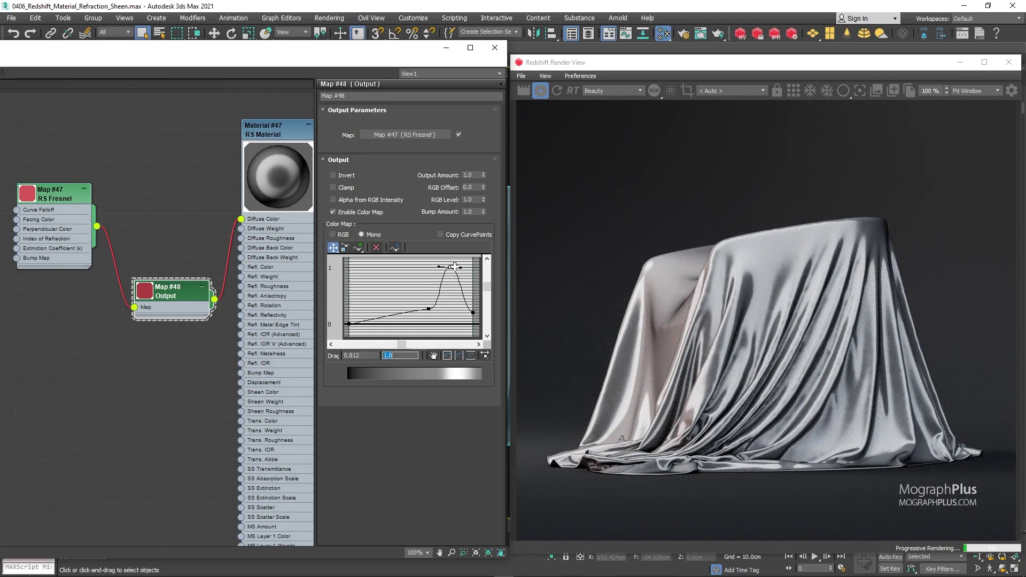
# Adjust the middle point's Bezier handle and raise the curve's start point slightly above 0 as a Bezier-Corner point.
pyautogui.click(428, 308)
pyautogui.moveTo(417, 311); pyautogui.dragTo(406, 310)
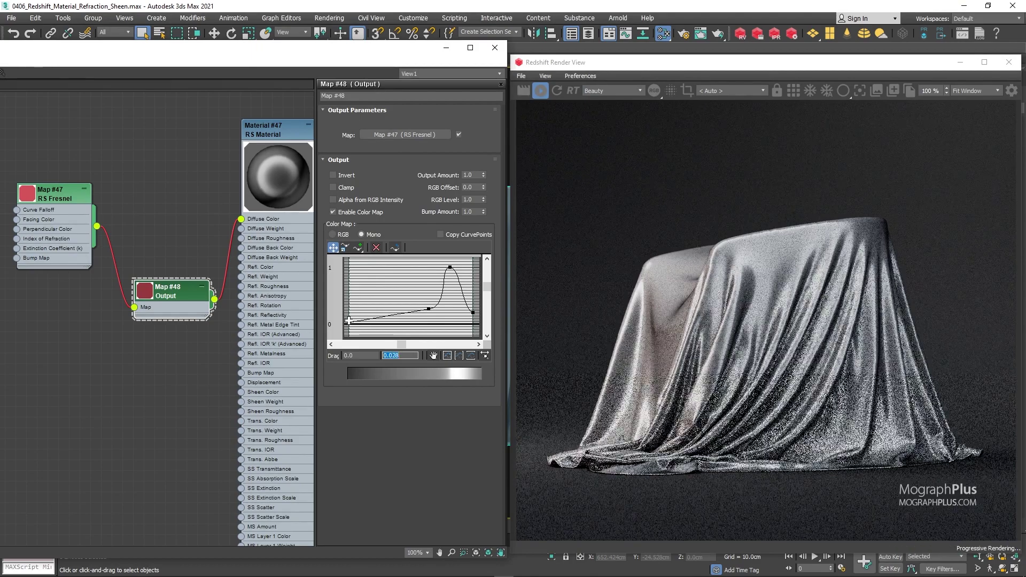
pyautogui.moveTo(349, 324); pyautogui.dragTo(376, 318)
pyautogui.rightClick(349, 320)
pyautogui.click(369, 349)
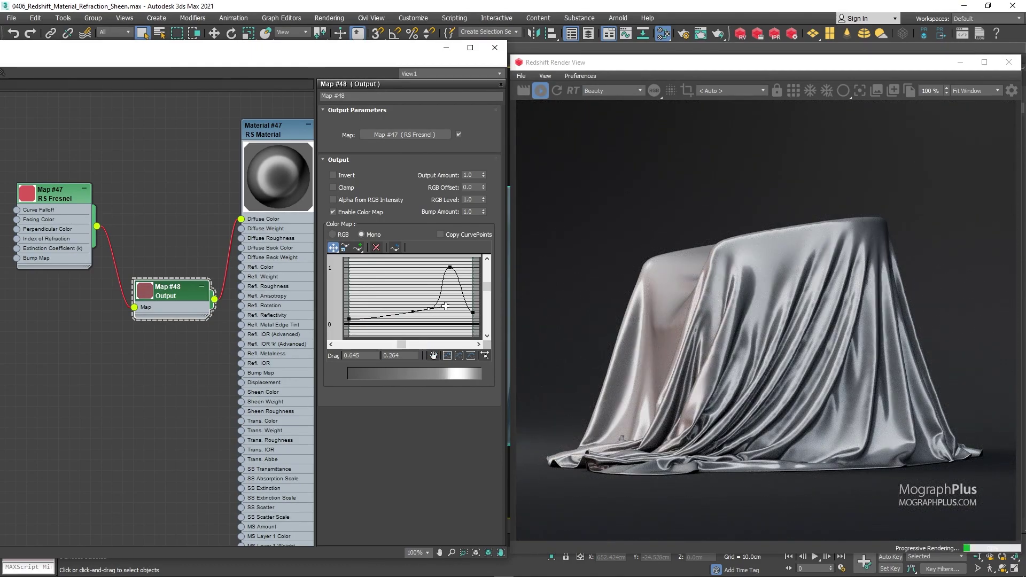
pyautogui.click(450, 266)
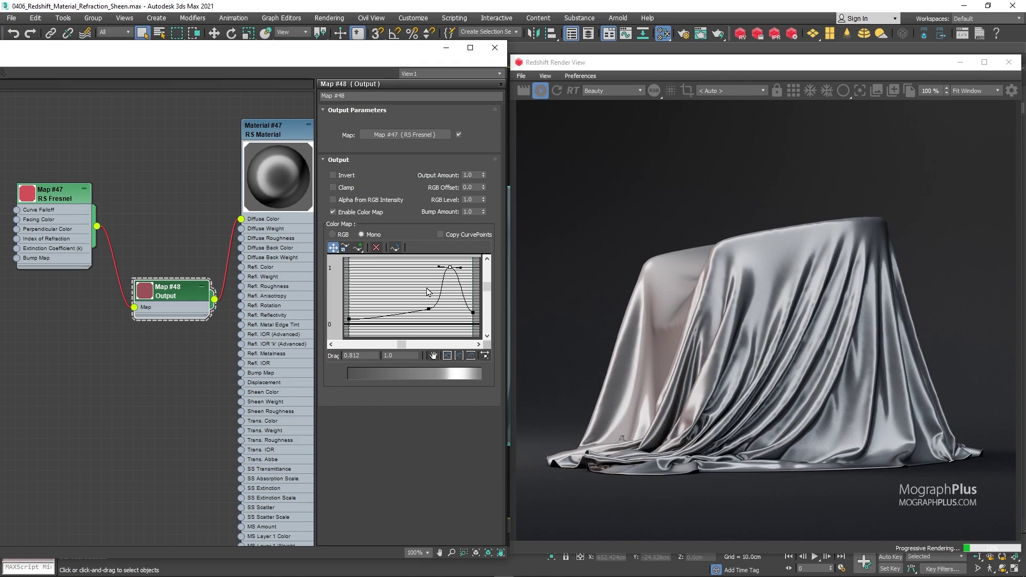
pyautogui.scroll(-1, 120, 368)
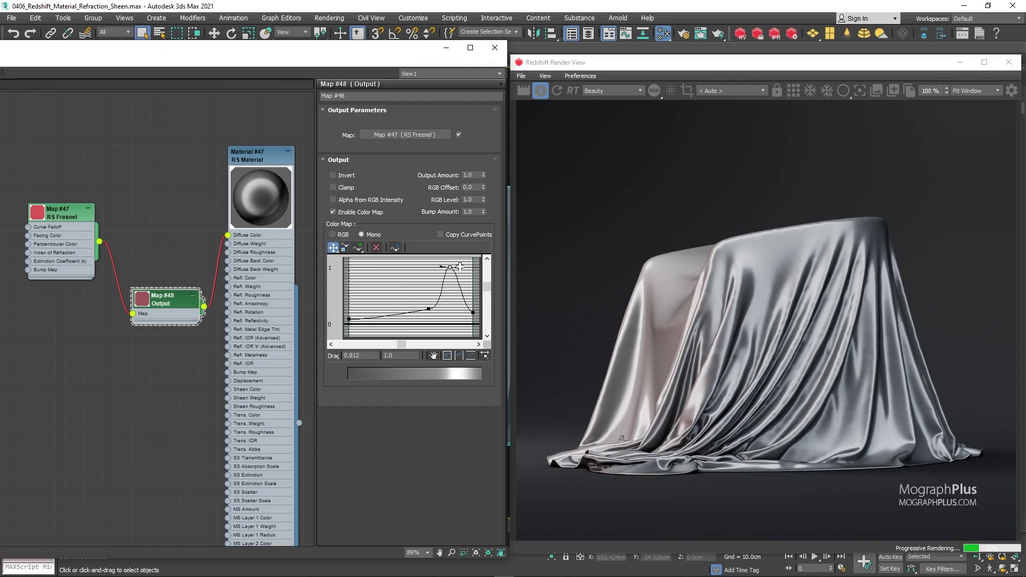
# Add an RS Color Mix map with the Output map feeding its Mix Amount, and connect it to the material's Diffuse Color.
pyautogui.moveTo(55, 348); pyautogui.dragTo(74, 294, button='middle')
pyautogui.moveTo(80, 157); pyautogui.dragTo(23, 138)
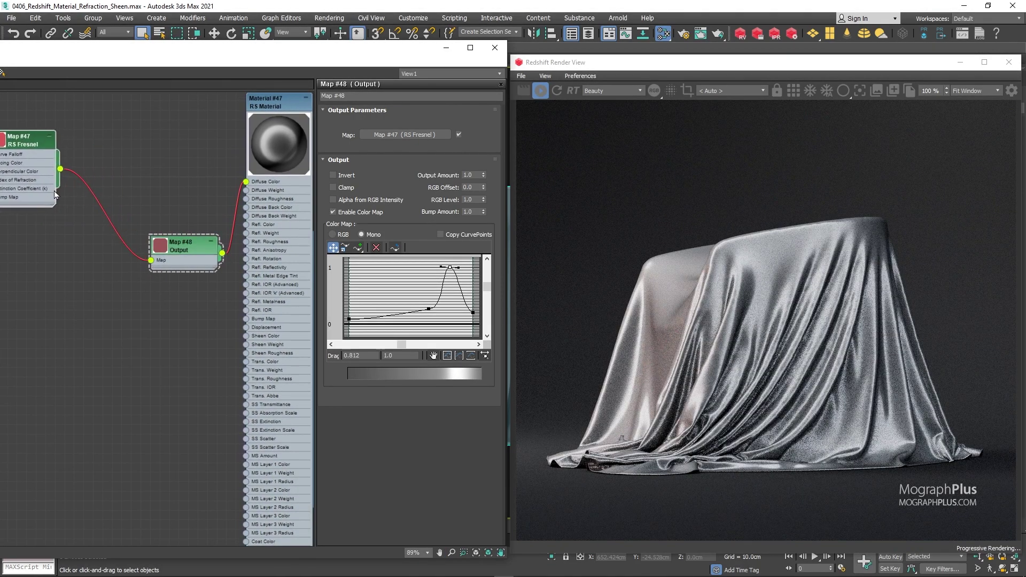
pyautogui.moveTo(167, 253); pyautogui.dragTo(199, 257)
pyautogui.moveTo(243, 274)
pyautogui.moveTo(357, 325)
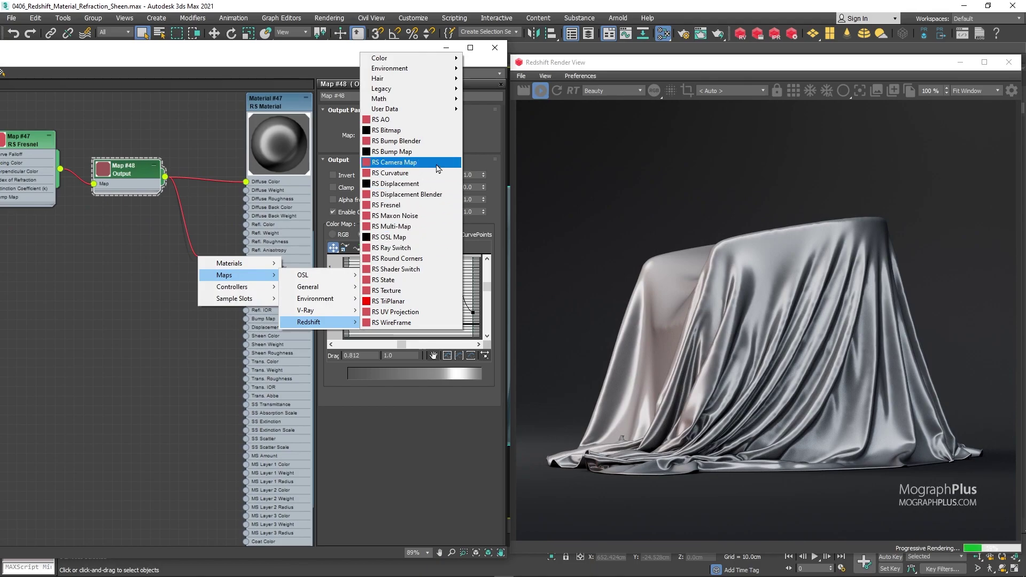
pyautogui.moveTo(419, 60)
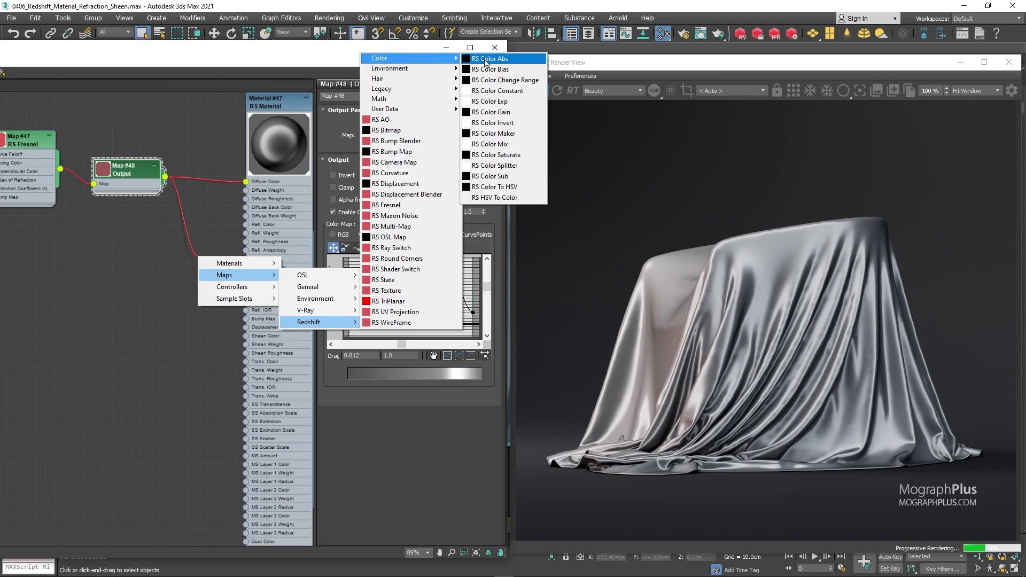
pyautogui.click(526, 145)
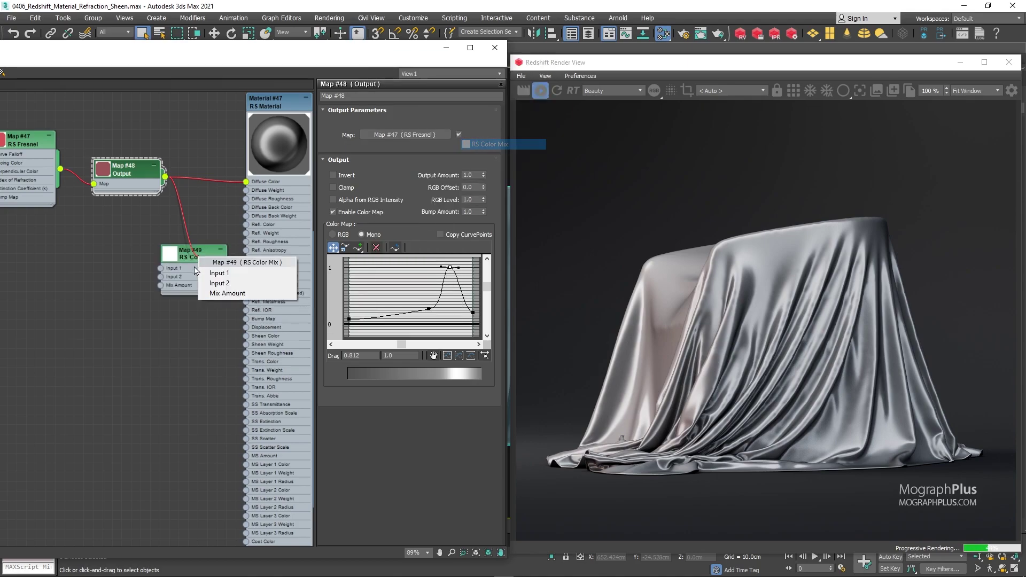
pyautogui.click(219, 293)
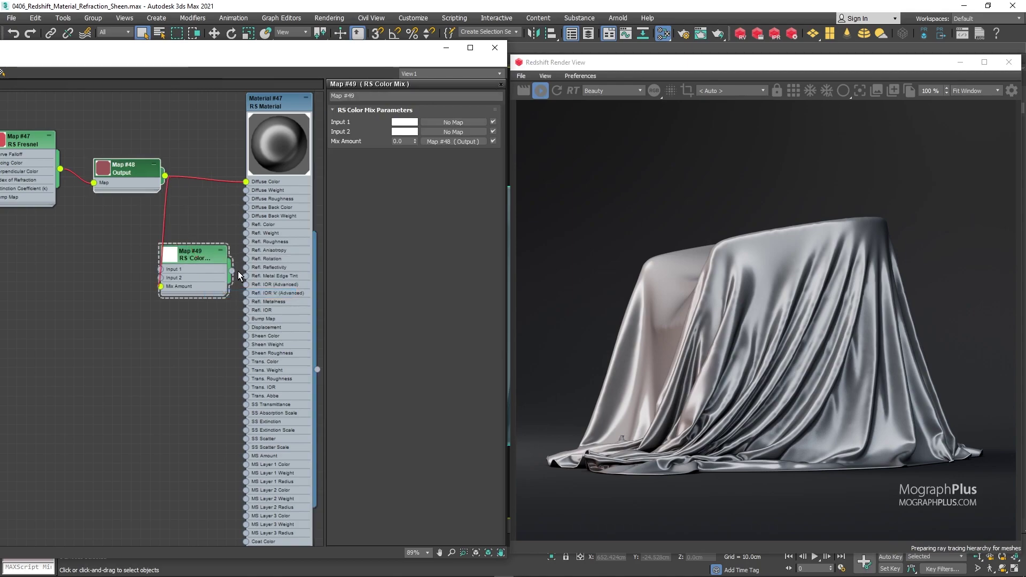
pyautogui.moveTo(234, 272); pyautogui.dragTo(246, 183)
# Set the Color Mix Input 1 to dark purple (37, 13, 63) and Input 2 to light purple (186, 134, 226).
pyautogui.click(404, 122)
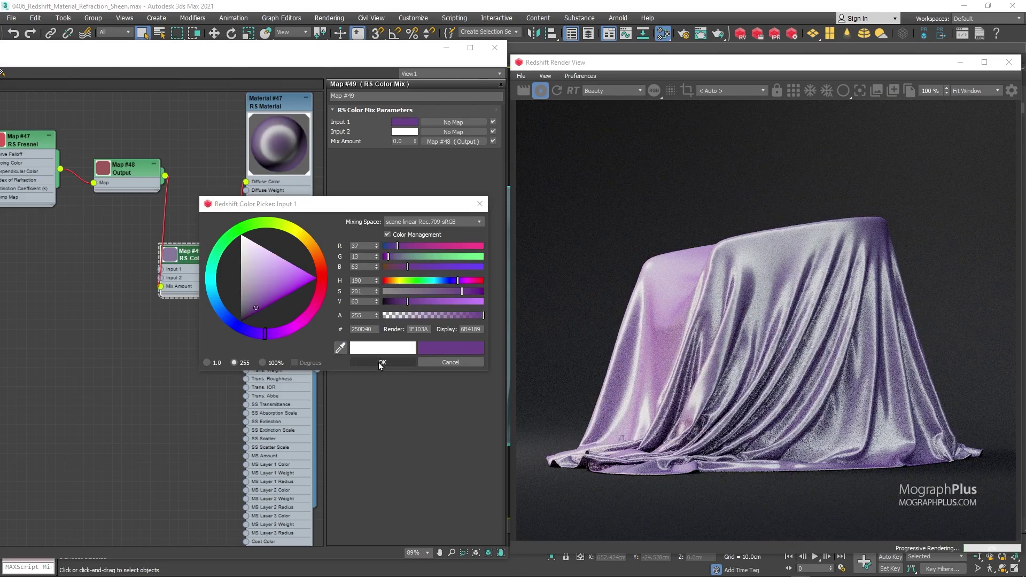
pyautogui.click(382, 362)
pyautogui.click(405, 131)
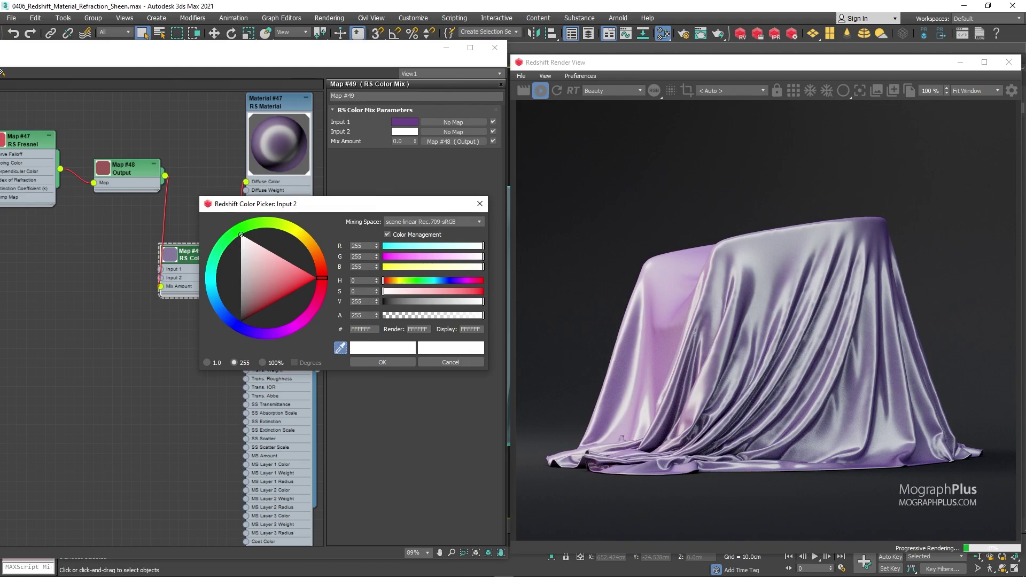
pyautogui.click(778, 312)
pyautogui.click(366, 359)
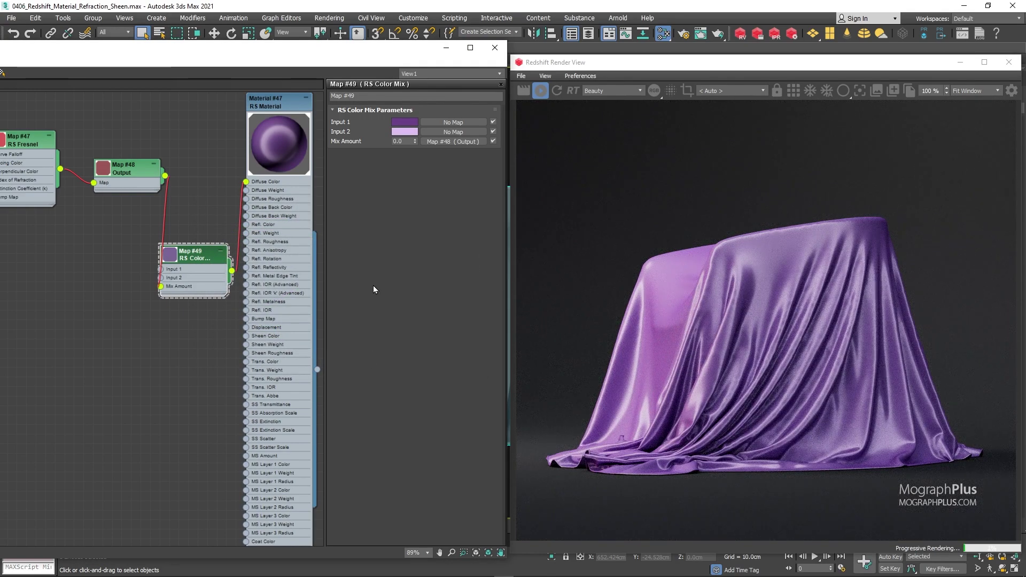
# Duplicate the purple satin material together with its Fresnel, Output and Color Mix nodes beside the original.
pyautogui.scroll(-5, 115, 297)
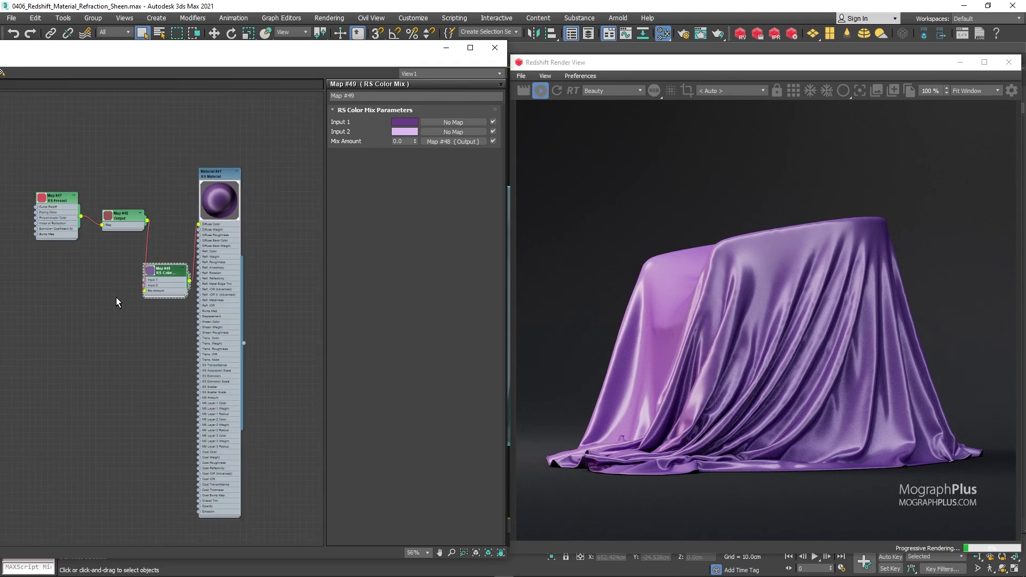
pyautogui.moveTo(214, 156); pyautogui.dragTo(201, 149, button='middle')
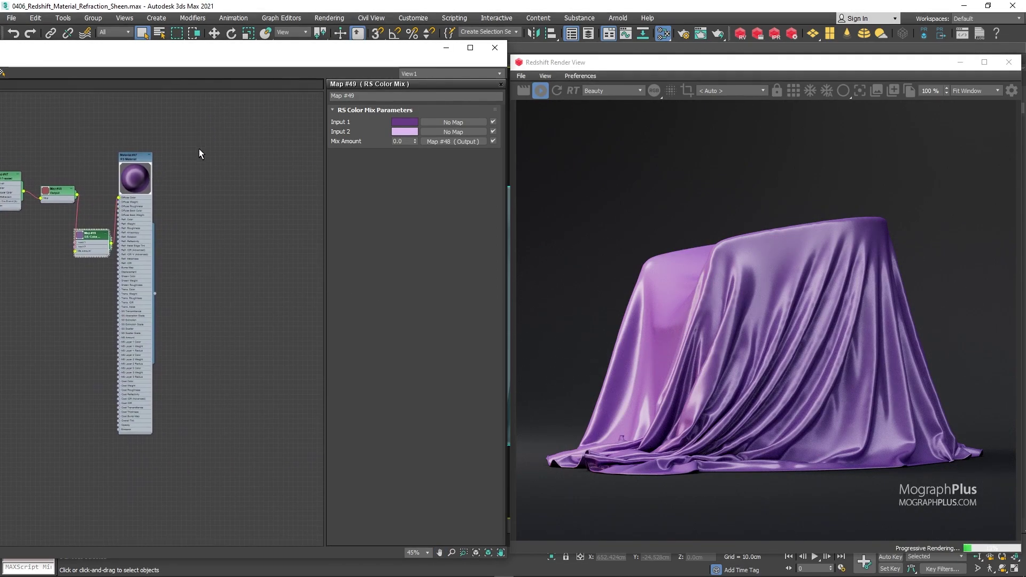
pyautogui.moveTo(31, 258); pyautogui.dragTo(6, 266)
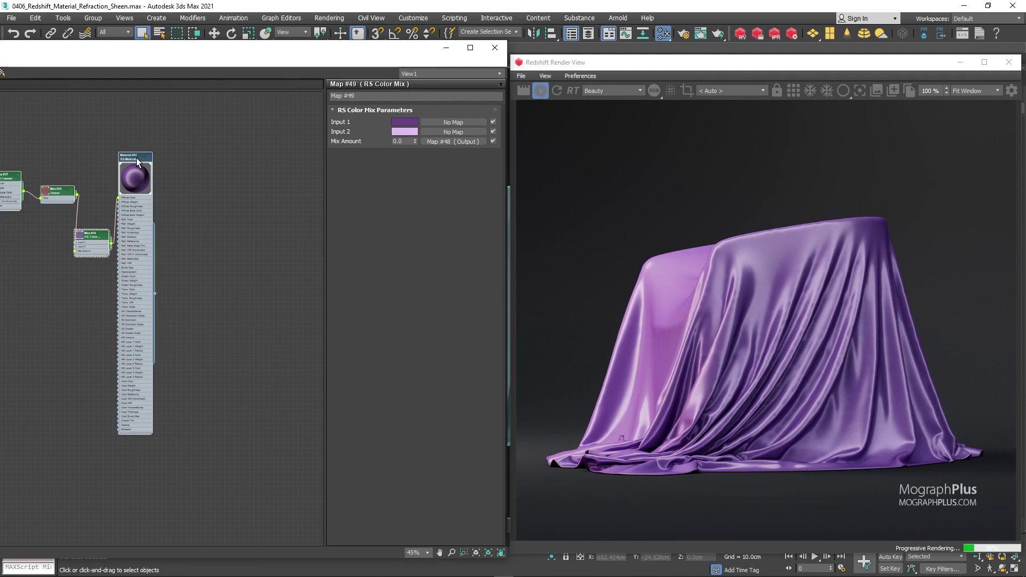
pyautogui.keyDown('shift'); pyautogui.moveTo(136, 158); pyautogui.dragTo(315, 157); pyautogui.keyUp('shift')
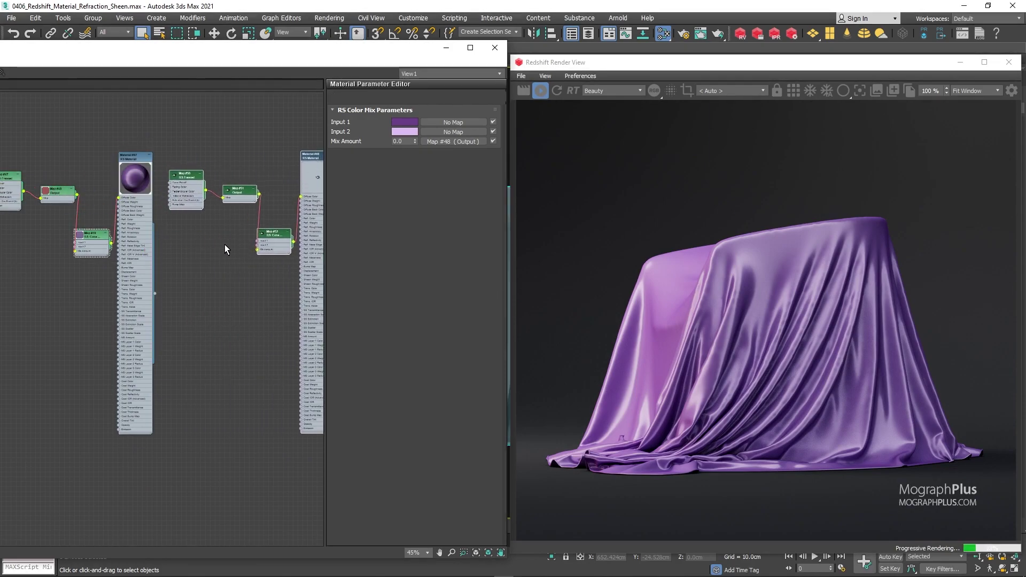
pyautogui.moveTo(208, 251); pyautogui.dragTo(154, 255, button='middle')
pyautogui.scroll(2, 210, 188)
pyautogui.moveTo(275, 156); pyautogui.dragTo(255, 145, button='middle')
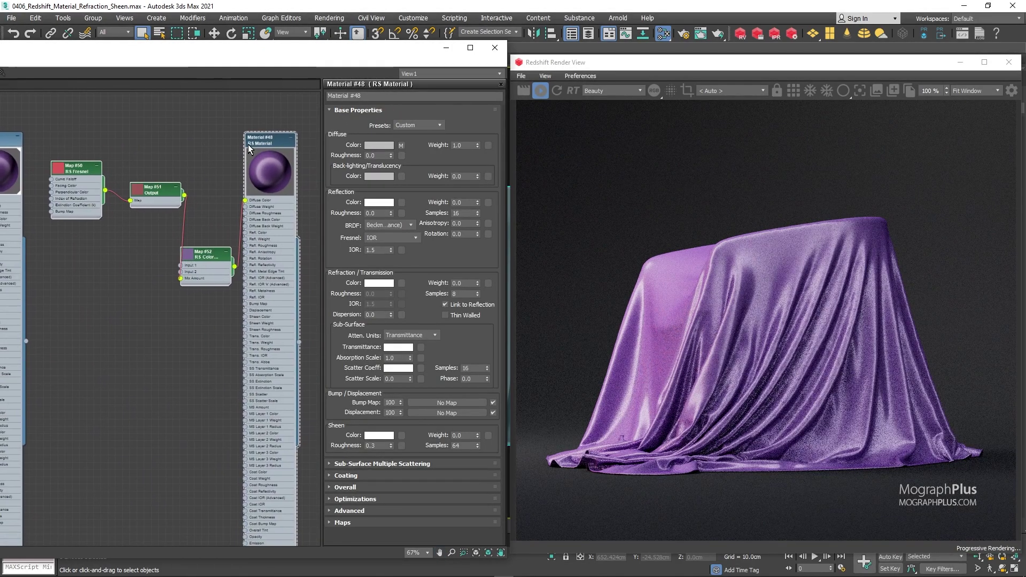
# Assign the duplicated satin material to the draped cloth.
pyautogui.rightClick(264, 143)
pyautogui.click(219, 123)
pyautogui.rightClick(264, 164)
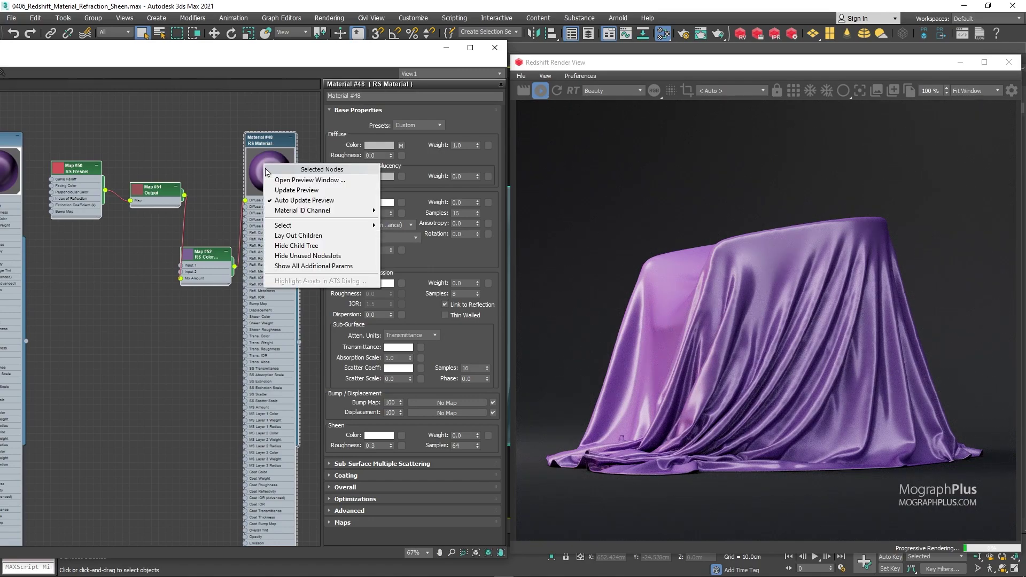
pyautogui.click(197, 130)
pyautogui.click(196, 130)
pyautogui.click(264, 156)
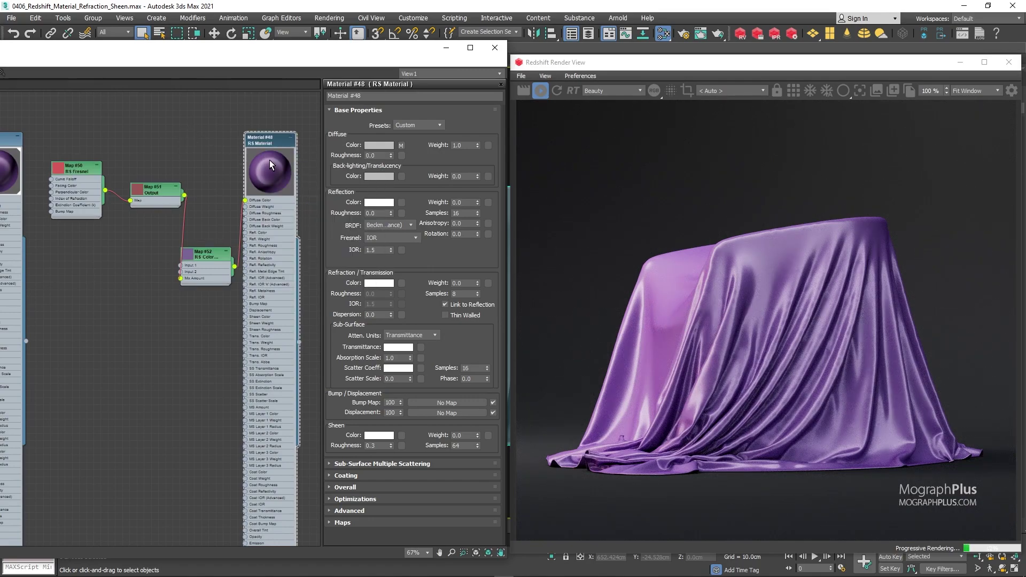
pyautogui.rightClick(270, 161)
pyautogui.click(216, 264)
# Set Input 1 of the duplicated material's Color Mix to a dark green (18, 28, 17).
pyautogui.scroll(2, 216, 264)
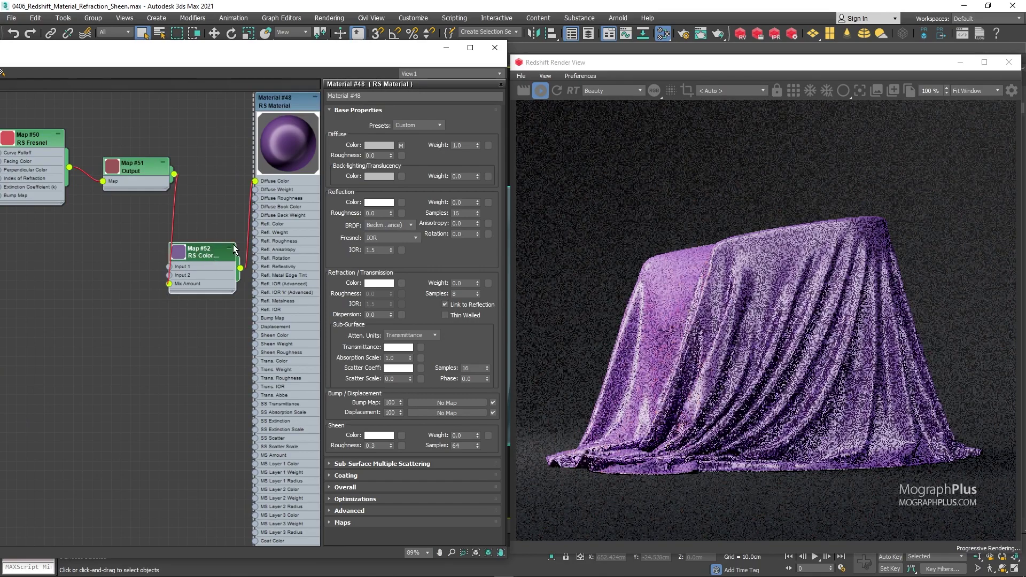
pyautogui.doubleClick(202, 251)
pyautogui.click(404, 122)
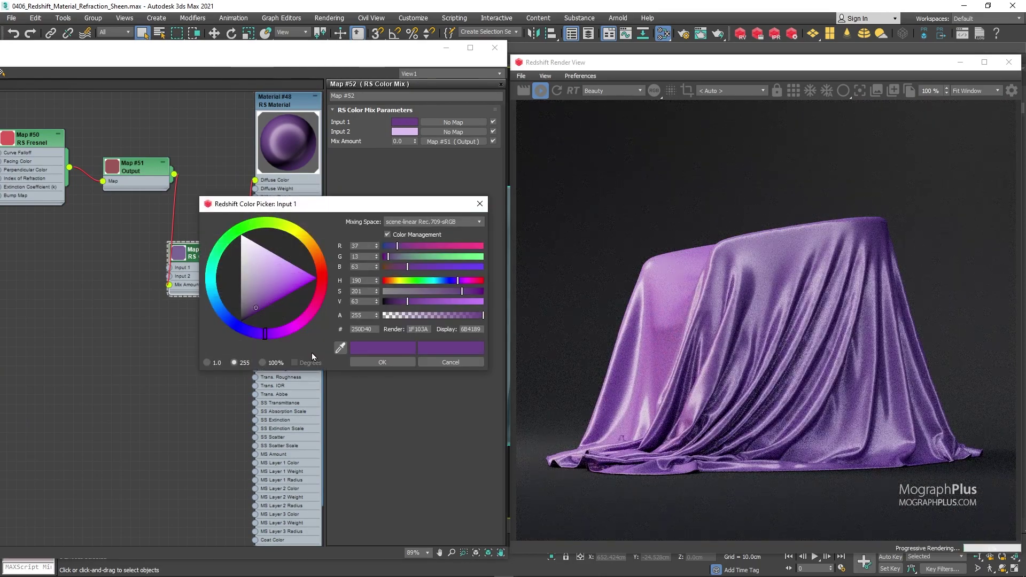
pyautogui.click(340, 348)
pyautogui.click(864, 562)
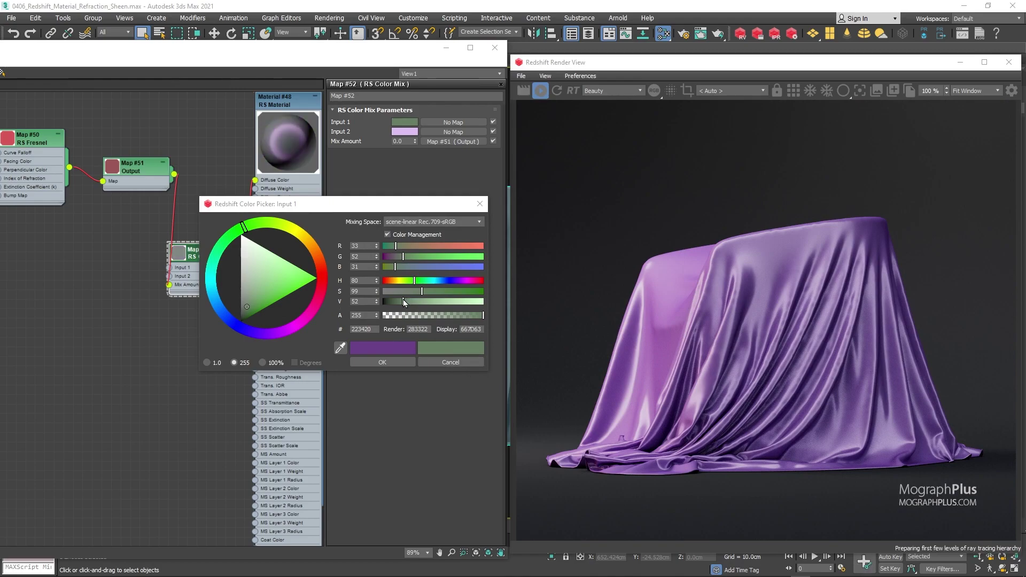
pyautogui.click(389, 363)
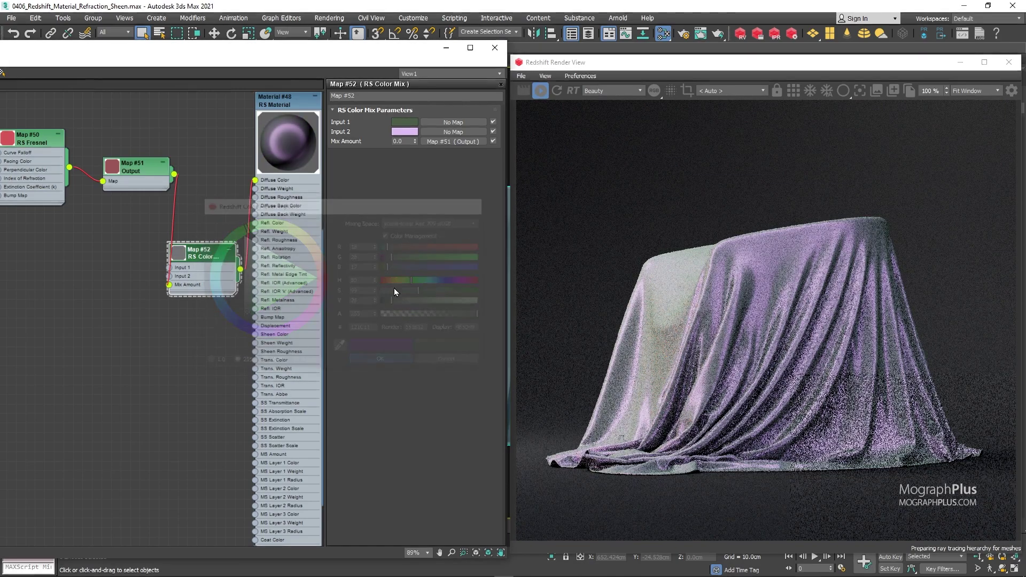
# Set Input 2 of the duplicated material's Color Mix to a light green (124, 178, 120).
pyautogui.click(404, 132)
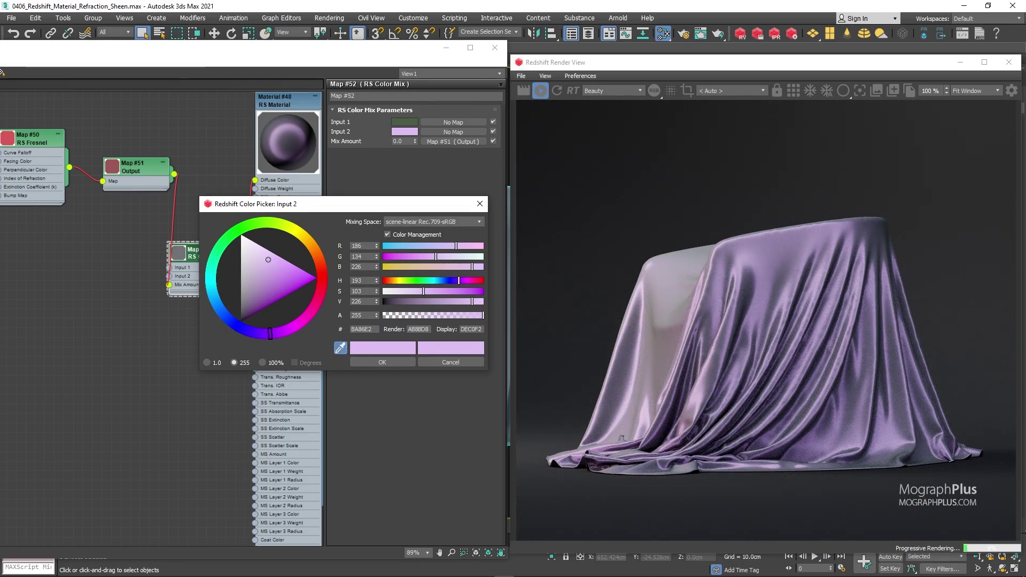
pyautogui.click(864, 562)
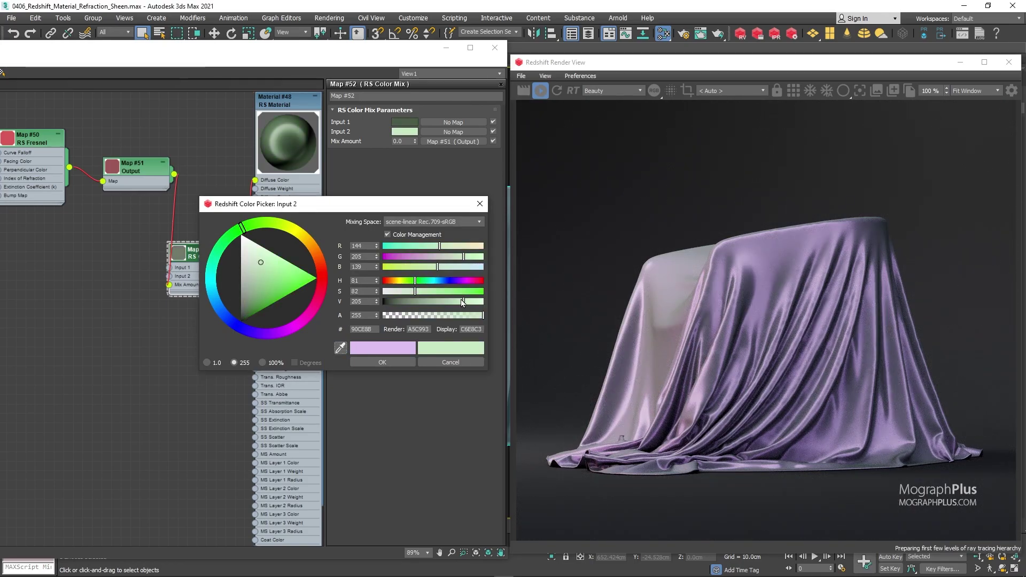
pyautogui.click(454, 303)
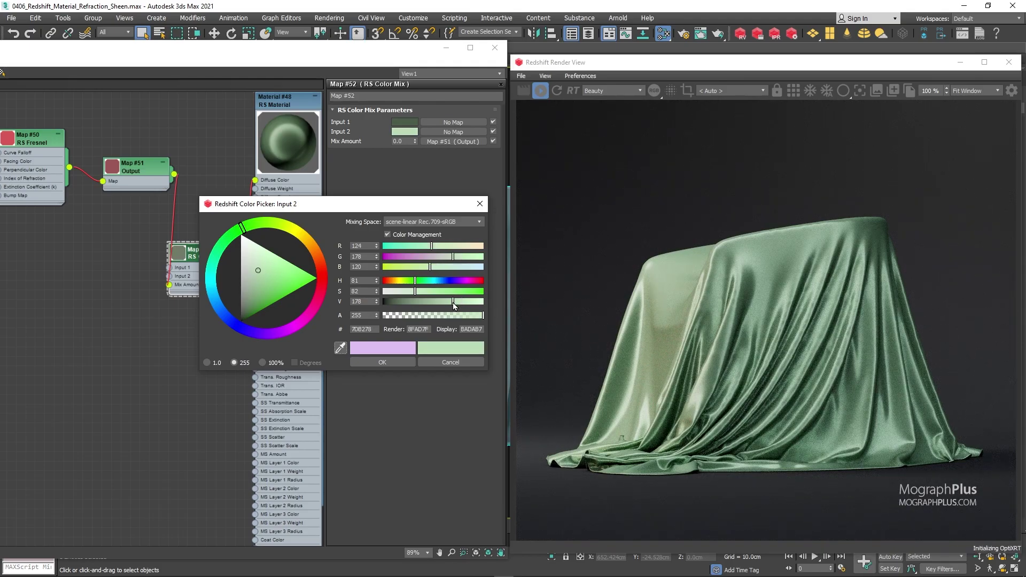
pyautogui.click(382, 362)
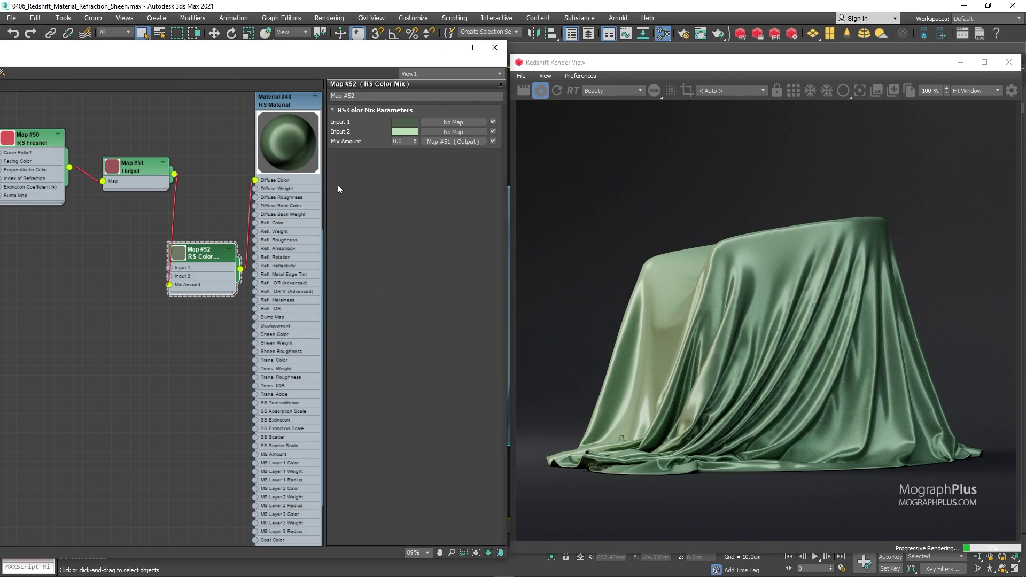
# Brighten the dark green of the Color Mix Input 1 slightly by raising its V value.
pyautogui.click(401, 125)
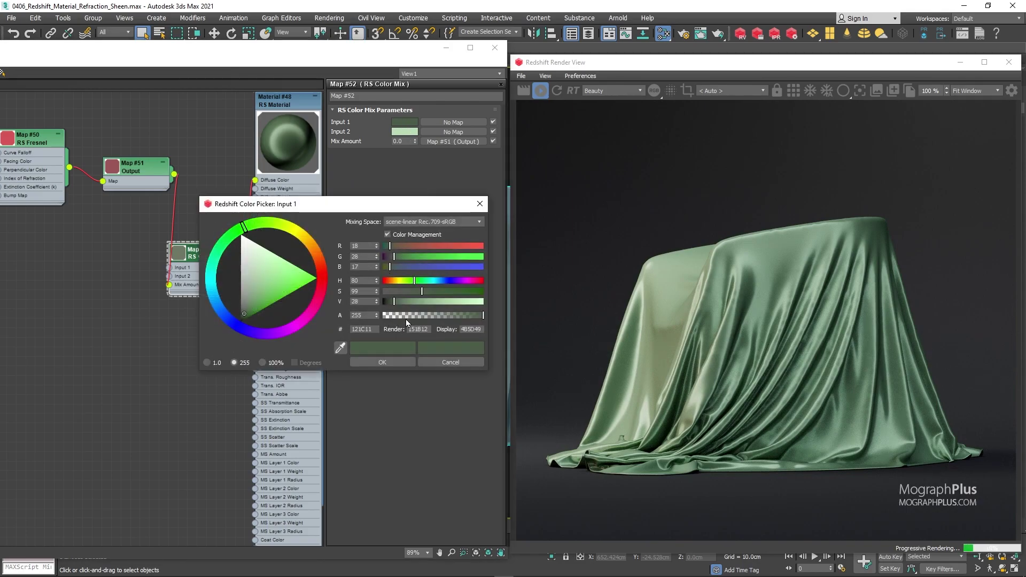
pyautogui.click(401, 300)
pyautogui.click(382, 361)
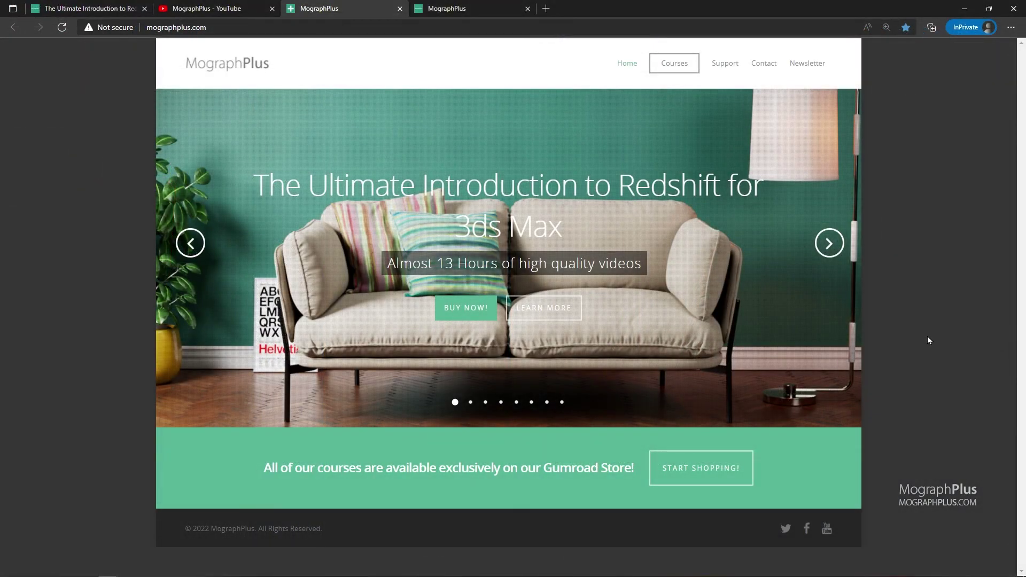
# Switch to the browser, view the course slides on mographplus.com, and browse the products in its Gumroad course store.
pyautogui.click(830, 240)
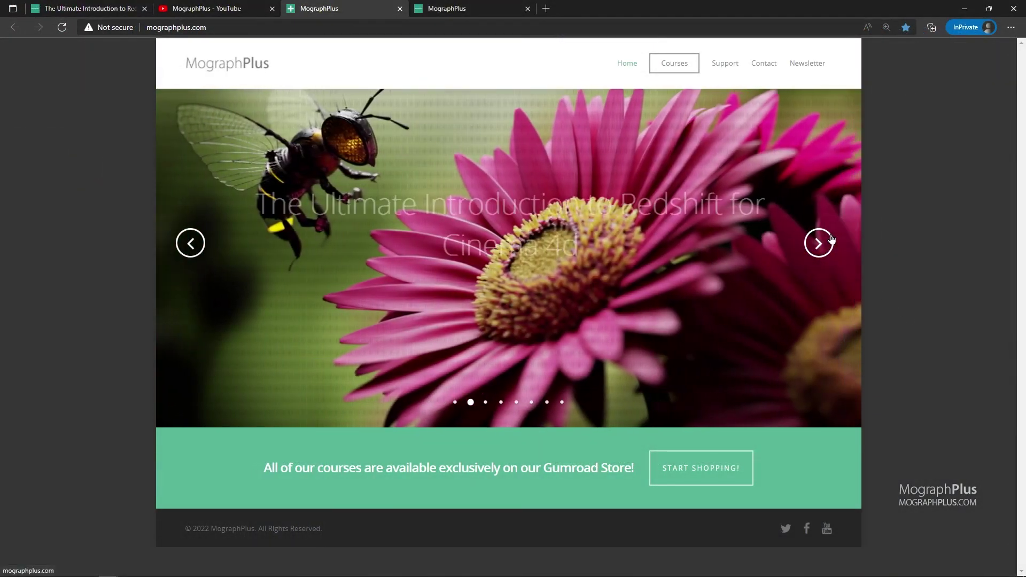
pyautogui.click(830, 240)
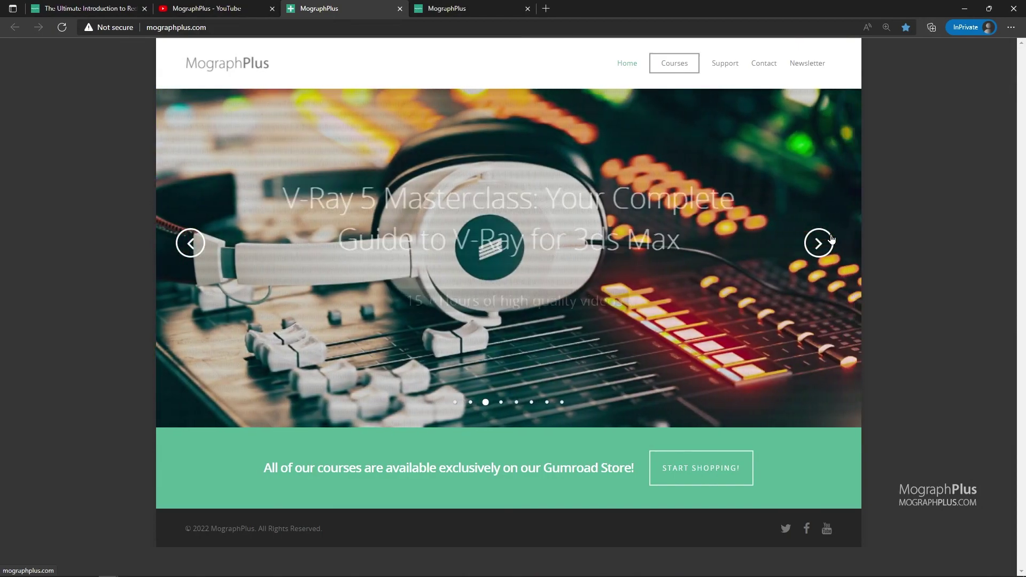
pyautogui.click(830, 241)
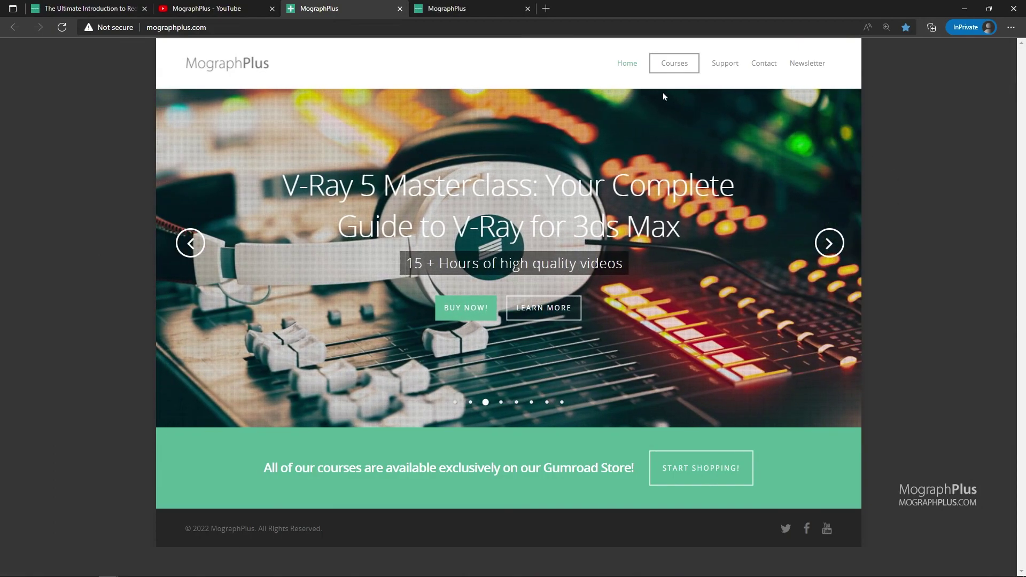
pyautogui.click(660, 65)
pyautogui.scroll(-3, 605, 299)
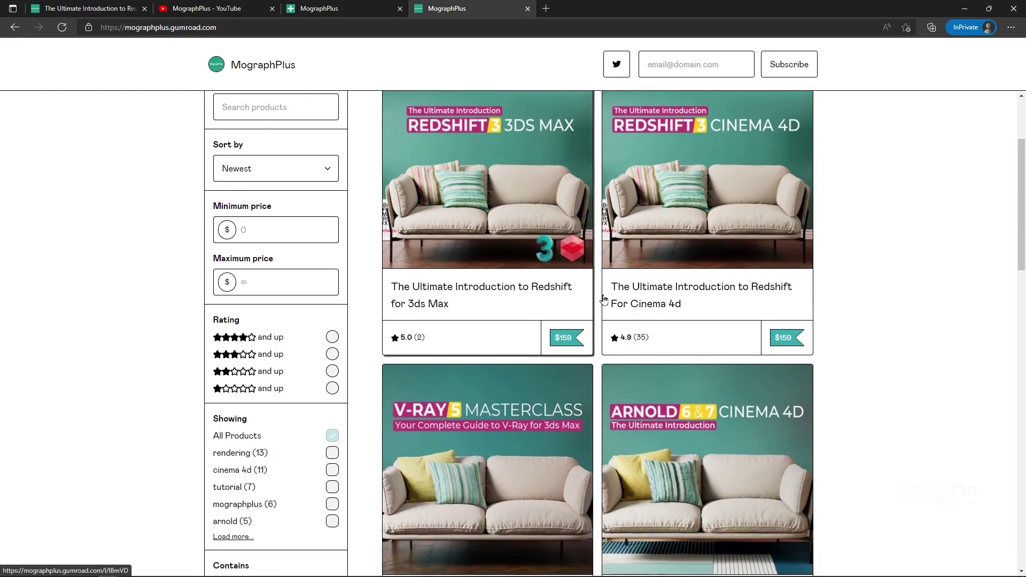
pyautogui.scroll(-10, 605, 299)
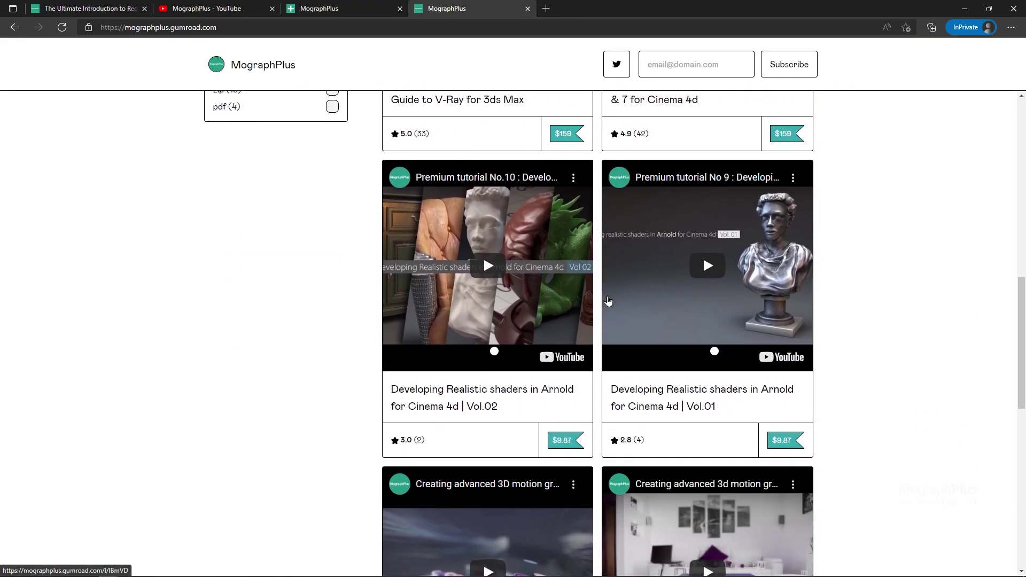